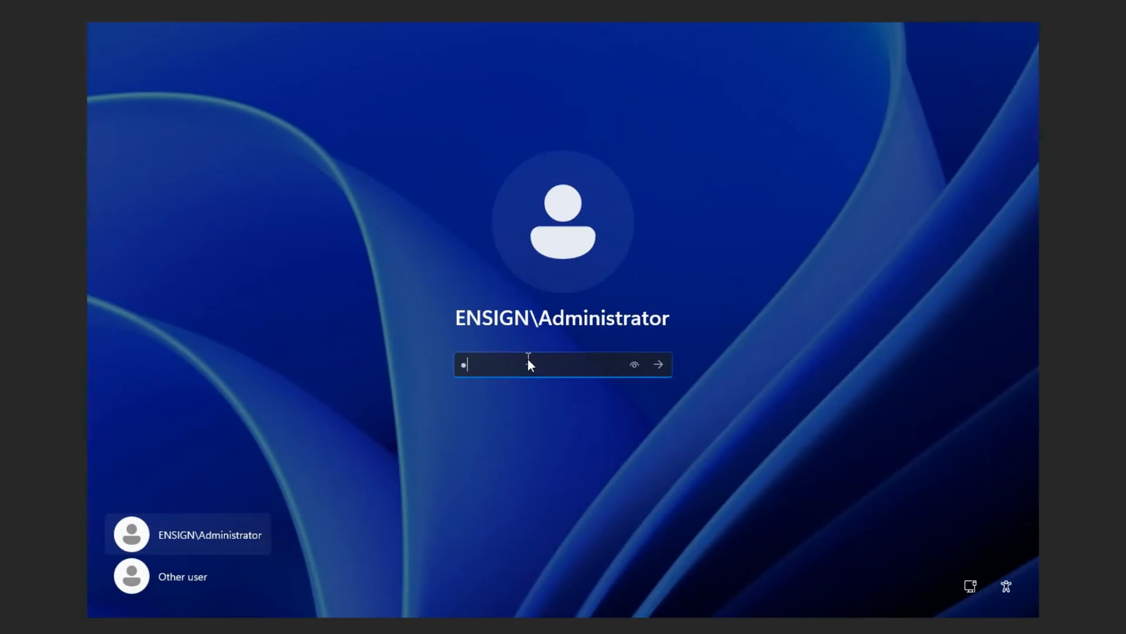
# Sign in to the ENSIGN domain's Administrator account with its password
pyautogui.write('*****')
pyautogui.press('Return')
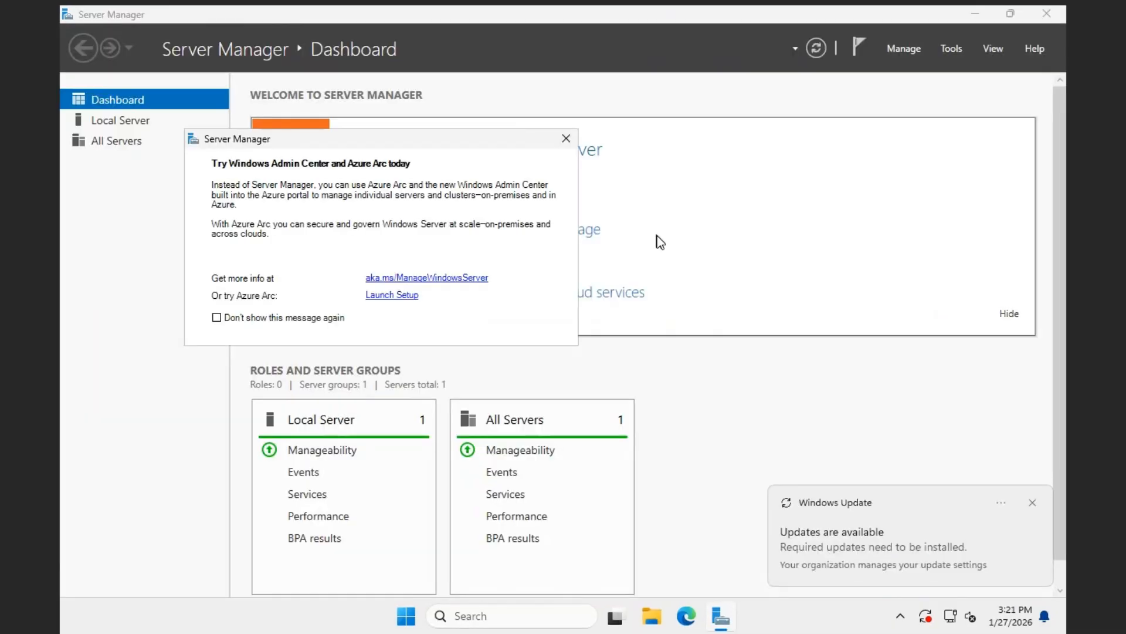
# Dismiss the Windows Admin Center and Azure Arc message and open Active Directory Users and Computers
pyautogui.click(566, 138)
pyautogui.click(955, 49)
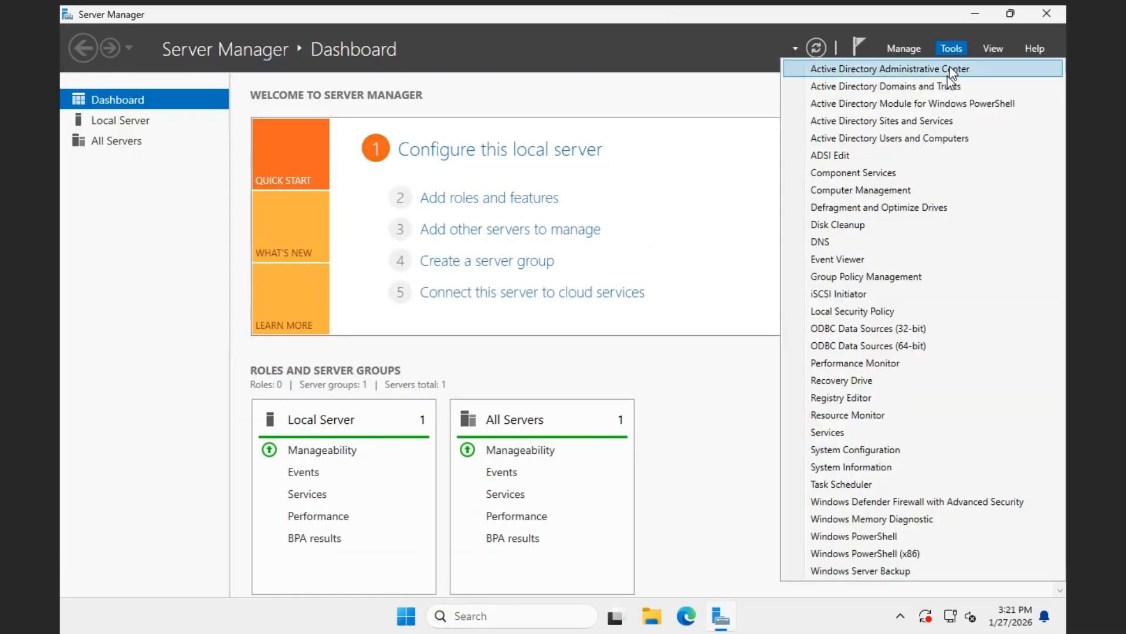
pyautogui.click(930, 140)
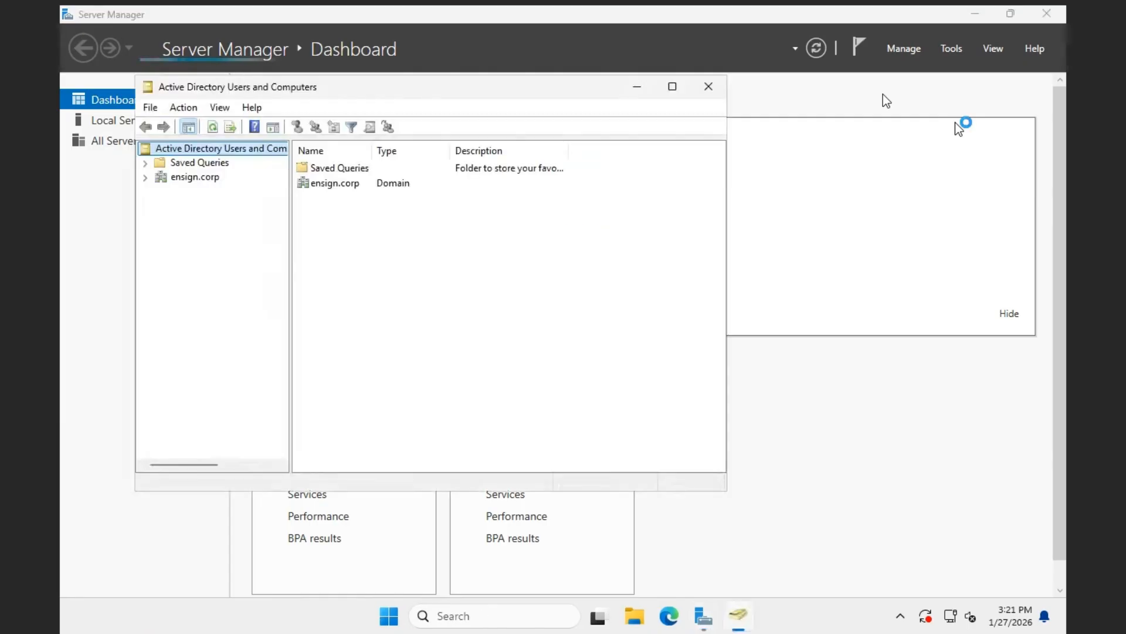
# Create an organizational unit named Employees directly under the ensign.corp domain
pyautogui.click(131, 173)
pyautogui.rightClick(169, 172)
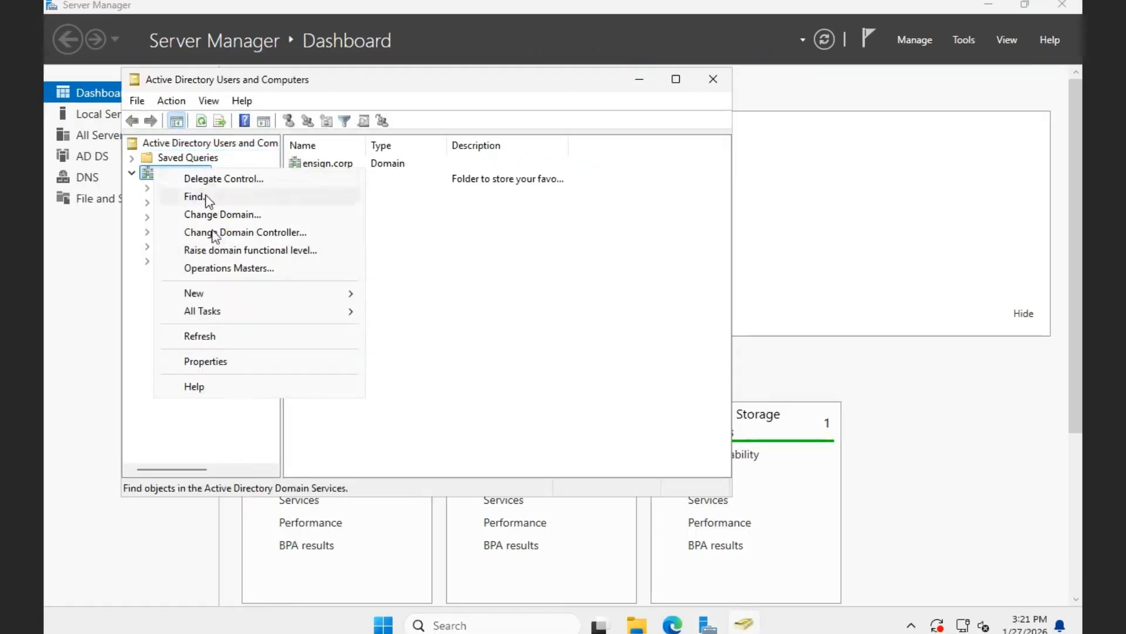
pyautogui.moveTo(196, 292)
pyautogui.click(439, 424)
pyautogui.write('Employees')
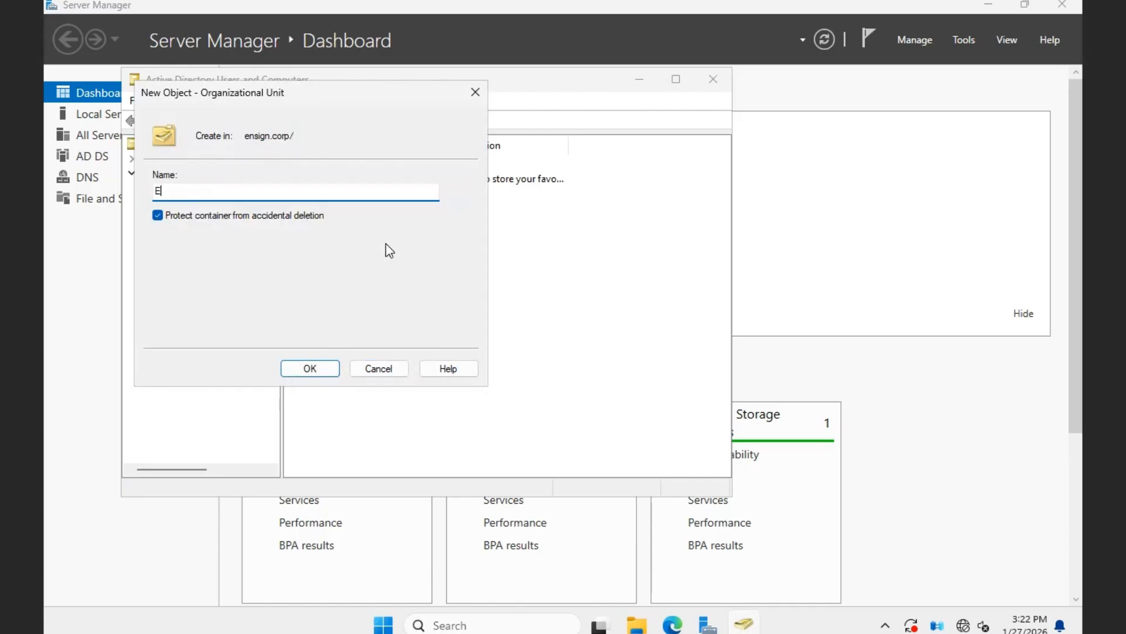
pyautogui.click(310, 368)
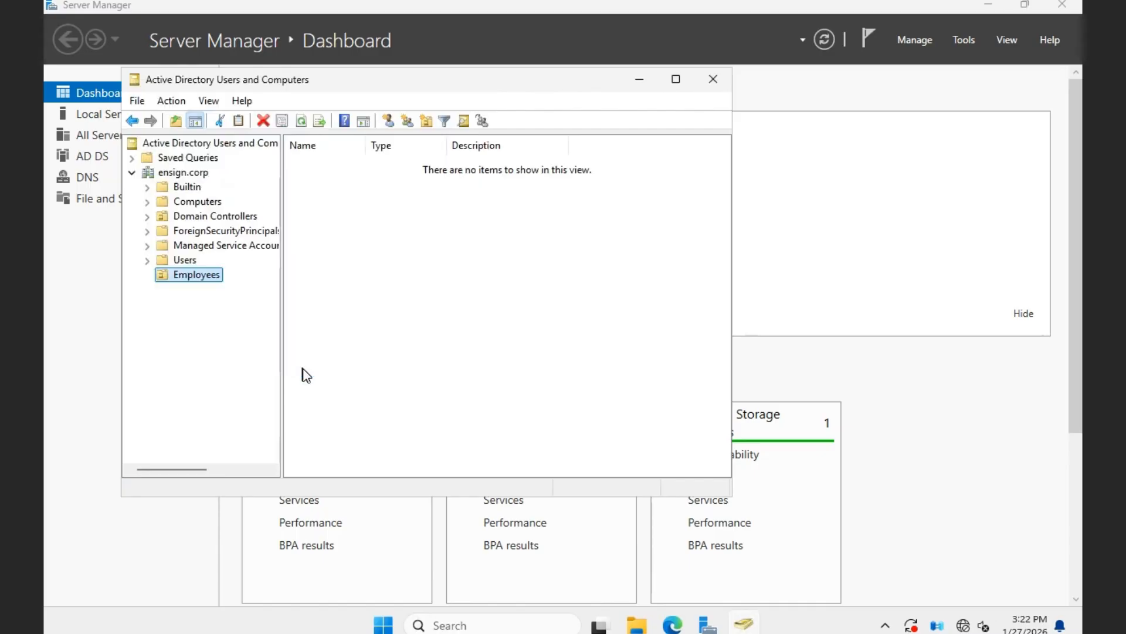
# Create an organizational unit named HR directly under the ensign.corp domain
pyautogui.rightClick(159, 170)
pyautogui.moveTo(200, 293)
pyautogui.click(464, 426)
pyautogui.write('HR')
pyautogui.press('Return')
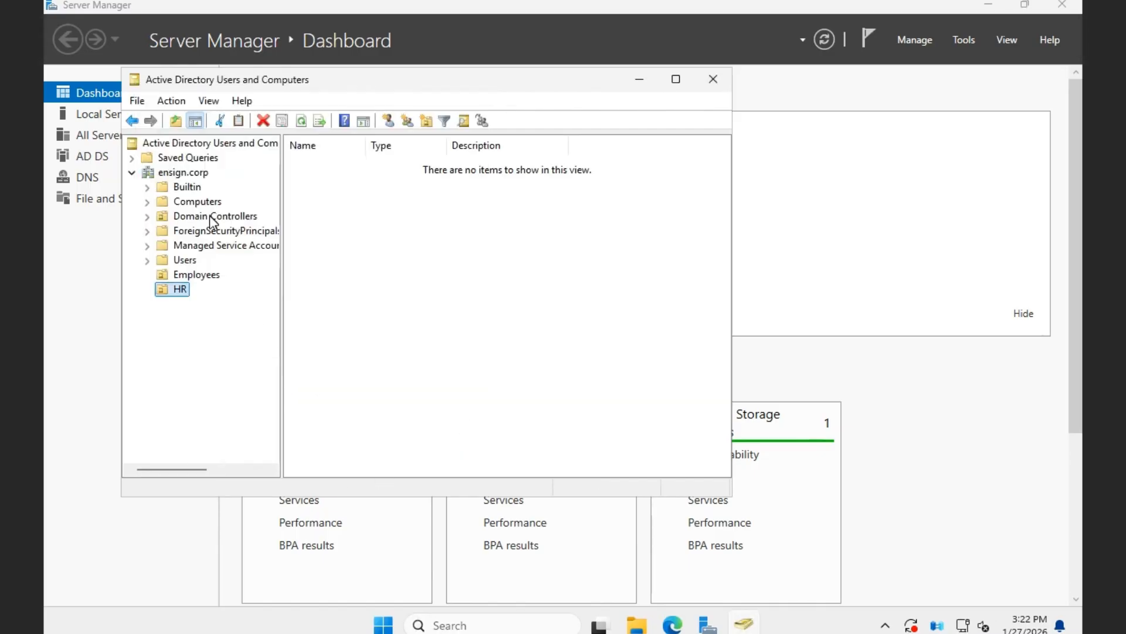
# Create an organizational unit named IT directly under the ensign.corp domain
pyautogui.rightClick(164, 170)
pyautogui.moveTo(345, 302)
pyautogui.click(516, 431)
pyautogui.write('IT')
pyautogui.press('Return')
# Create an organizational unit named Management directly under the ensign.corp domain
pyautogui.rightClick(170, 171)
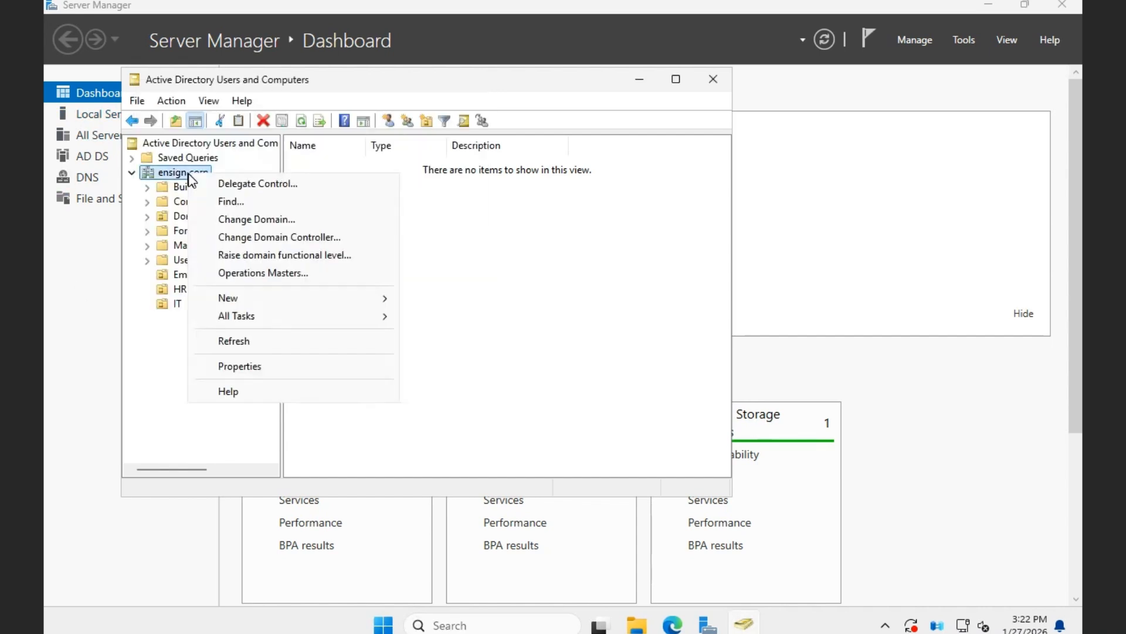
pyautogui.click(480, 428)
pyautogui.write('Management')
pyautogui.click(322, 364)
# Create an organizational unit named Research directly under the ensign.corp domain
pyautogui.rightClick(161, 170)
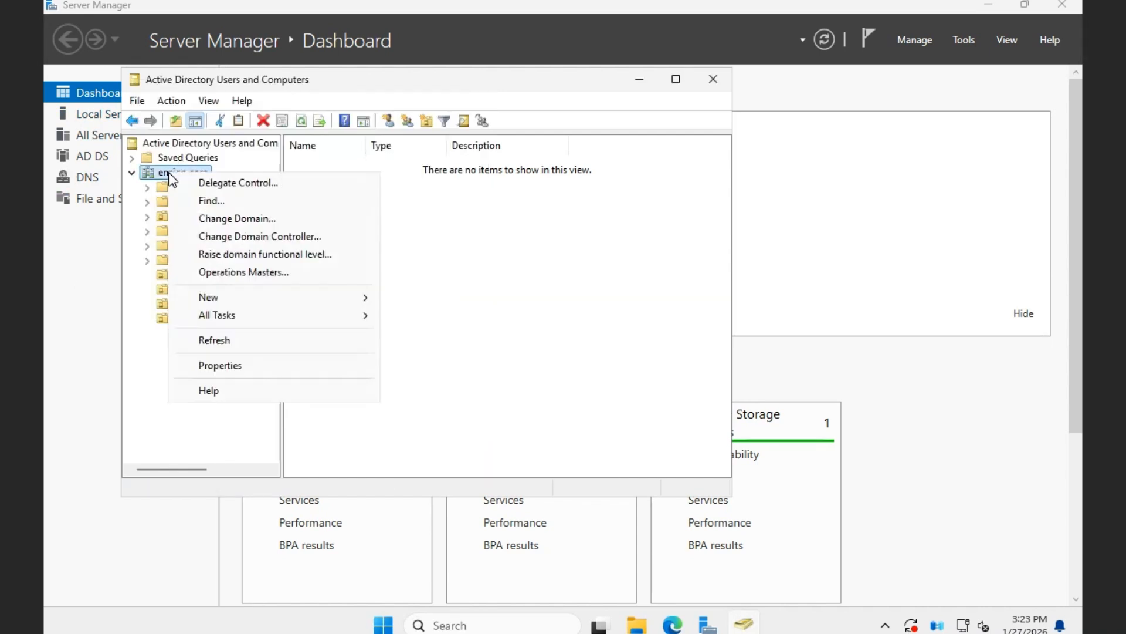
pyautogui.click(494, 422)
pyautogui.write('Research')
pyautogui.press('Return')
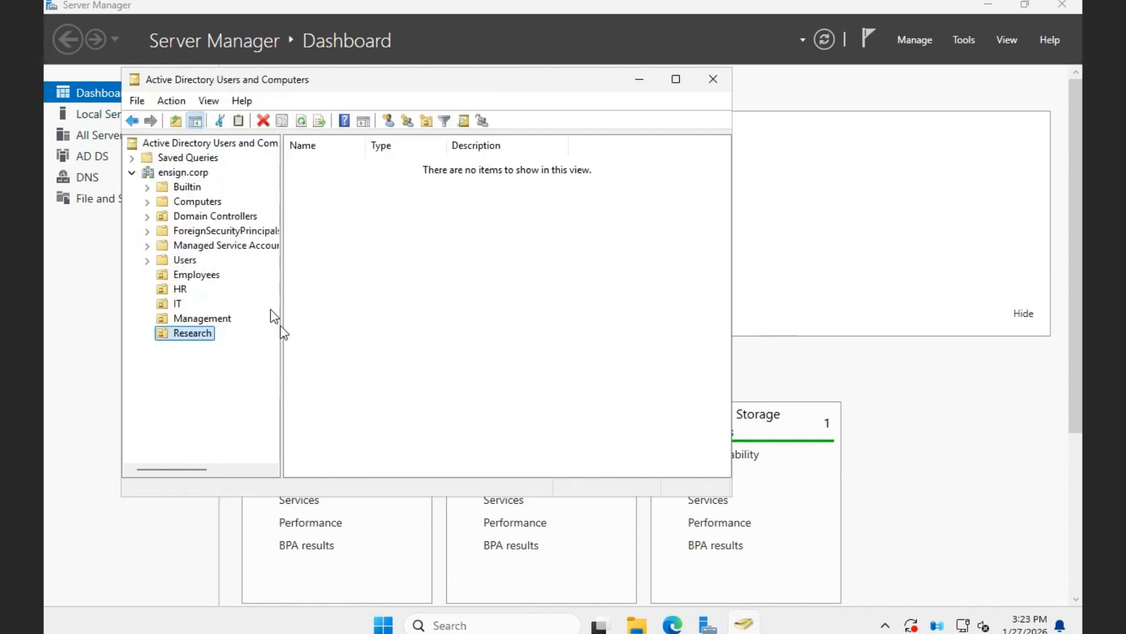
# Create an organizational unit named Stakeholders directly under the ensign.corp domain
pyautogui.rightClick(165, 171)
pyautogui.moveTo(276, 296)
pyautogui.click(498, 425)
pyautogui.write('Stake')
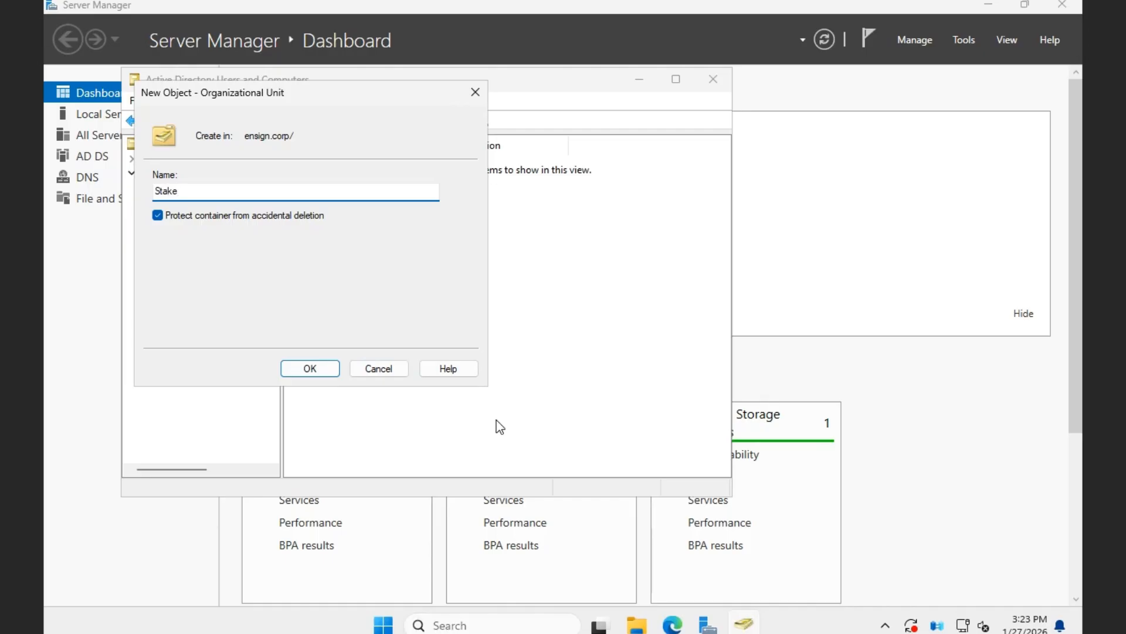
pyautogui.click(311, 367)
# Create an organizational unit named Accounting directly under the ensign.corp domain
pyautogui.rightClick(166, 170)
pyautogui.moveTo(317, 308)
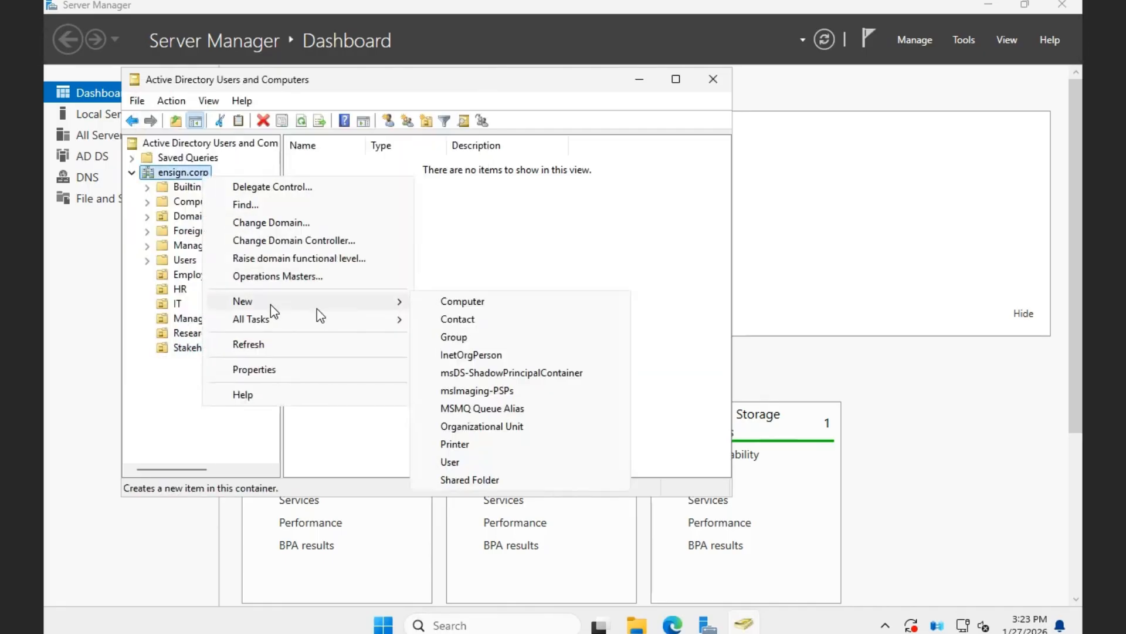
pyautogui.click(498, 425)
pyautogui.write('Accounting')
pyautogui.press('Return')
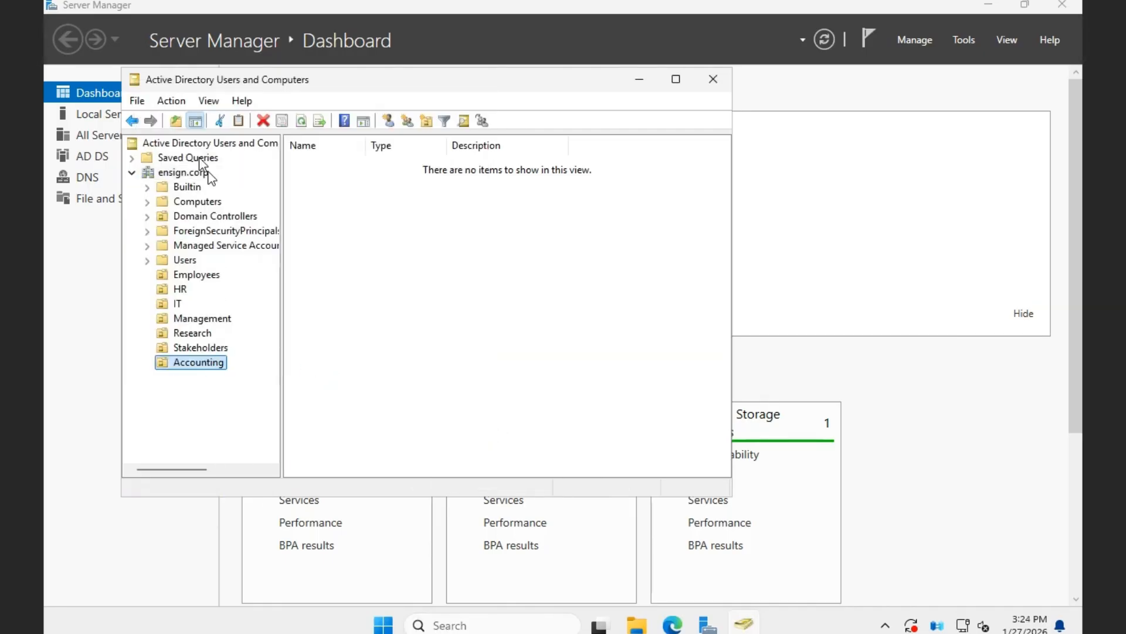
# Create an organizational unit named Auditors directly under the ensign.corp domain
pyautogui.rightClick(185, 172)
pyautogui.click(498, 423)
pyautogui.write('Auditors')
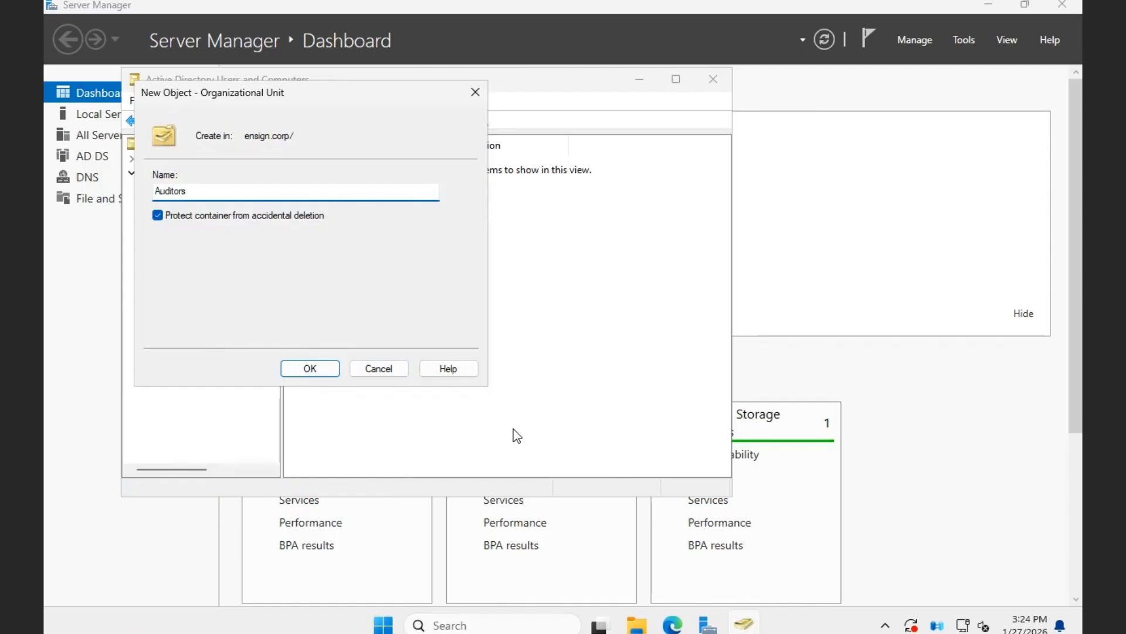
pyautogui.click(310, 367)
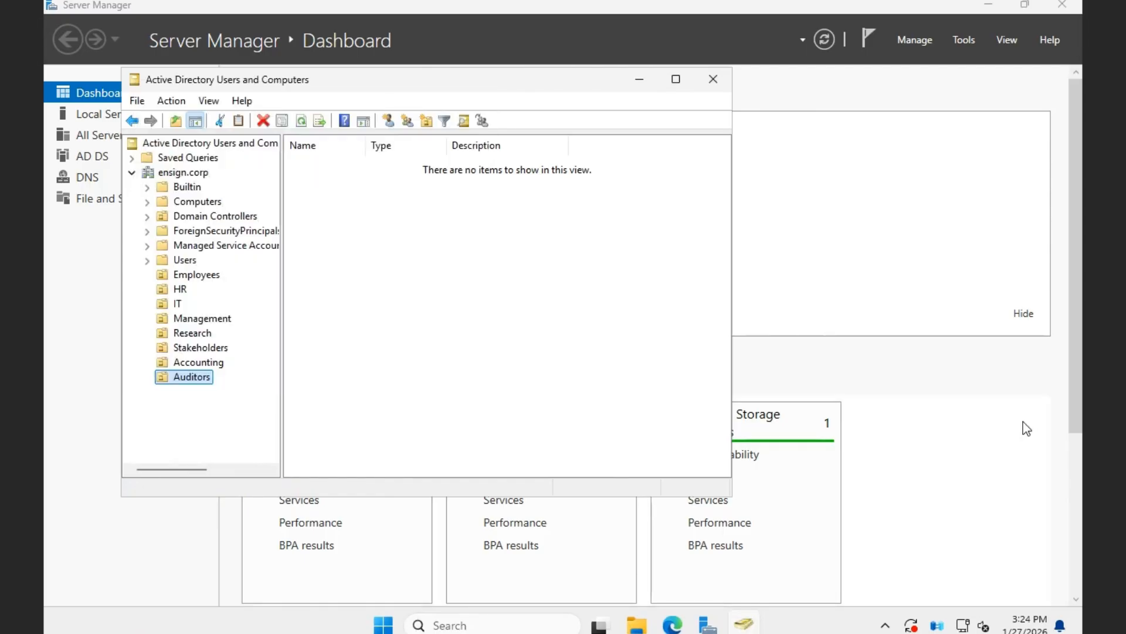
# Start a new user object under ensign.corp, entering the user's first name and a matching lowercase logon name
pyautogui.click(676, 78)
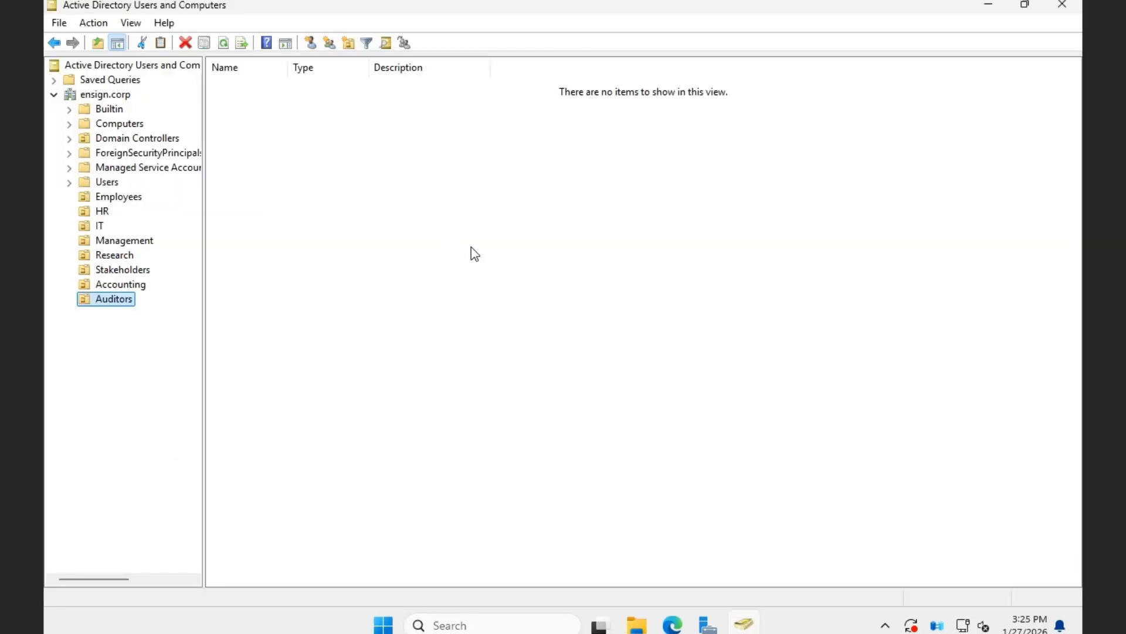
pyautogui.rightClick(108, 94)
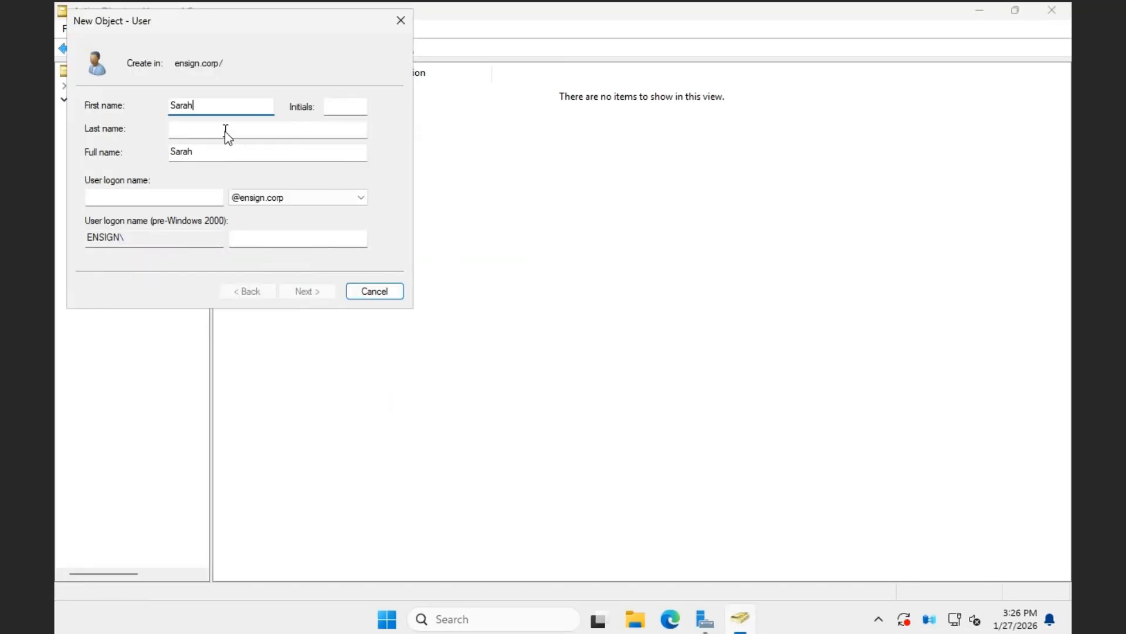
pyautogui.click(172, 200)
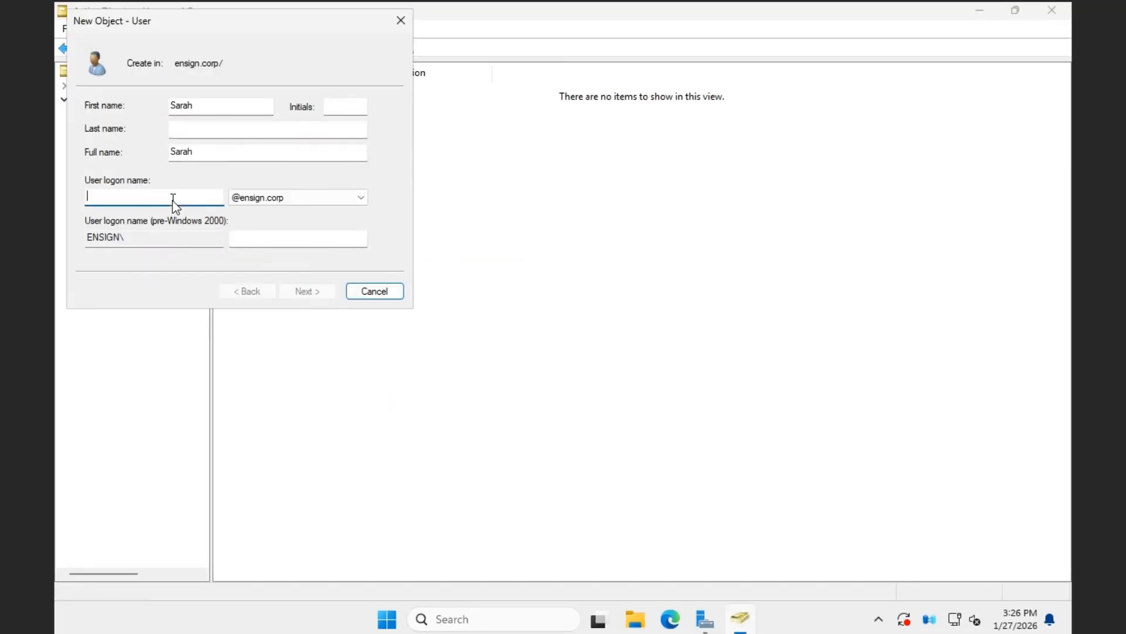
pyautogui.write('sarah')
pyautogui.click(305, 291)
# Disable the forced password change at next logon, enter and confirm the account password, and finish creating the first user
pyautogui.click(90, 157)
pyautogui.click(221, 107)
pyautogui.write('•••••••••')
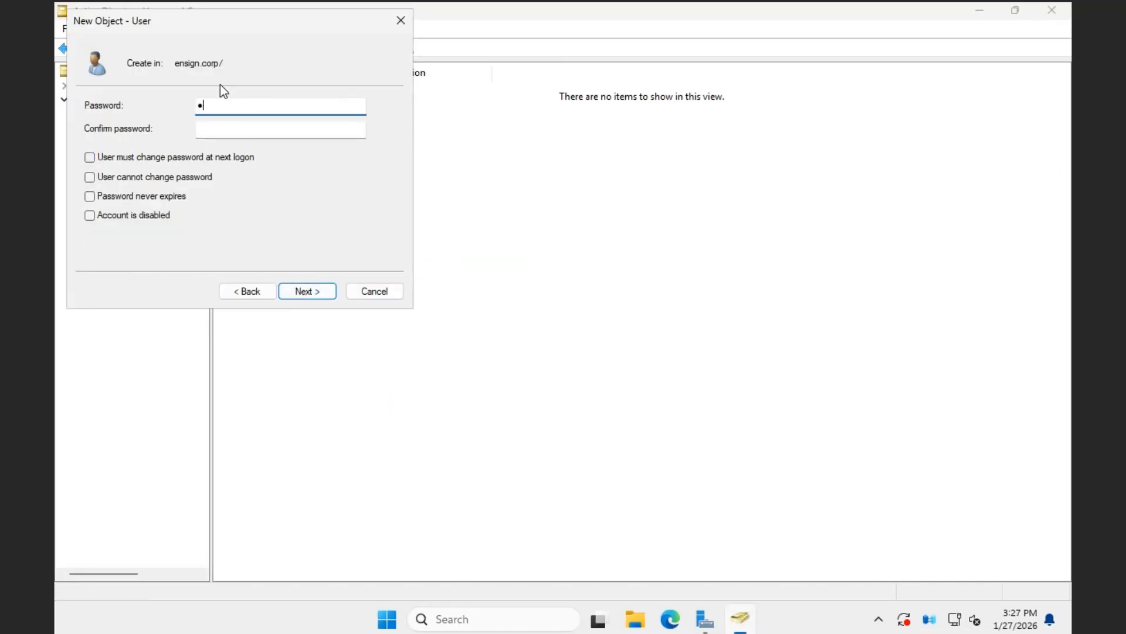
pyautogui.click(236, 131)
pyautogui.write('•••••••••')
pyautogui.click(307, 291)
pyautogui.click(308, 291)
# Start a second user object under ensign.corp, entering the user's first name and a matching logon name
pyautogui.rightClick(118, 100)
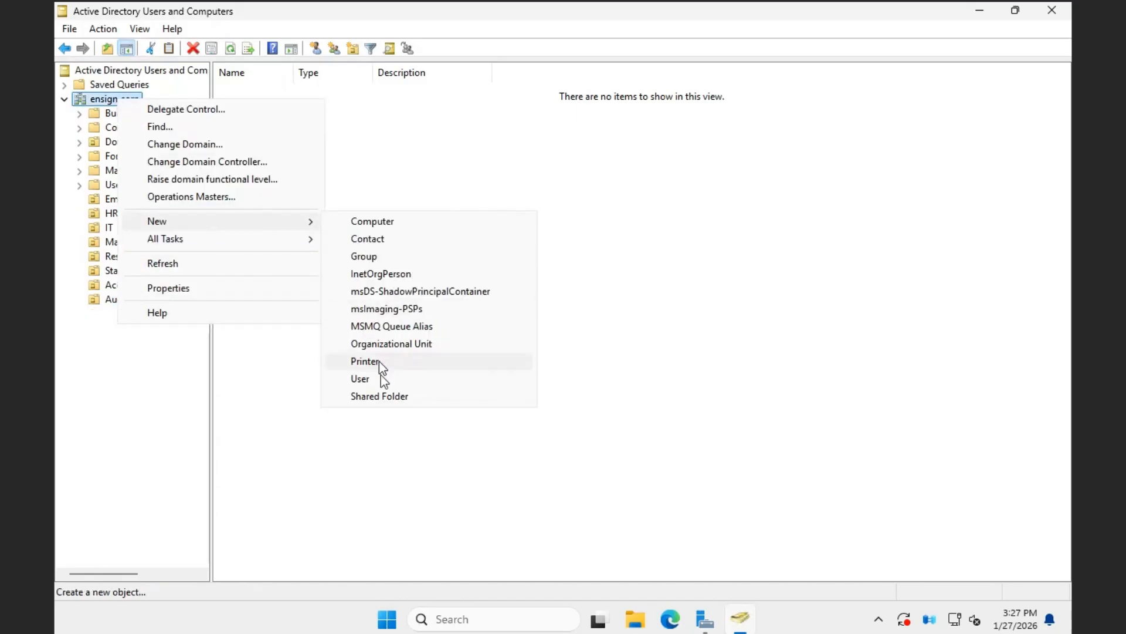
pyautogui.click(378, 379)
pyautogui.write('Ted')
pyautogui.click(170, 197)
pyautogui.write('Ted')
pyautogui.click(307, 291)
# Enter and confirm the second user's account password and finish creating the account
pyautogui.write('•••••••••')
pyautogui.click(262, 130)
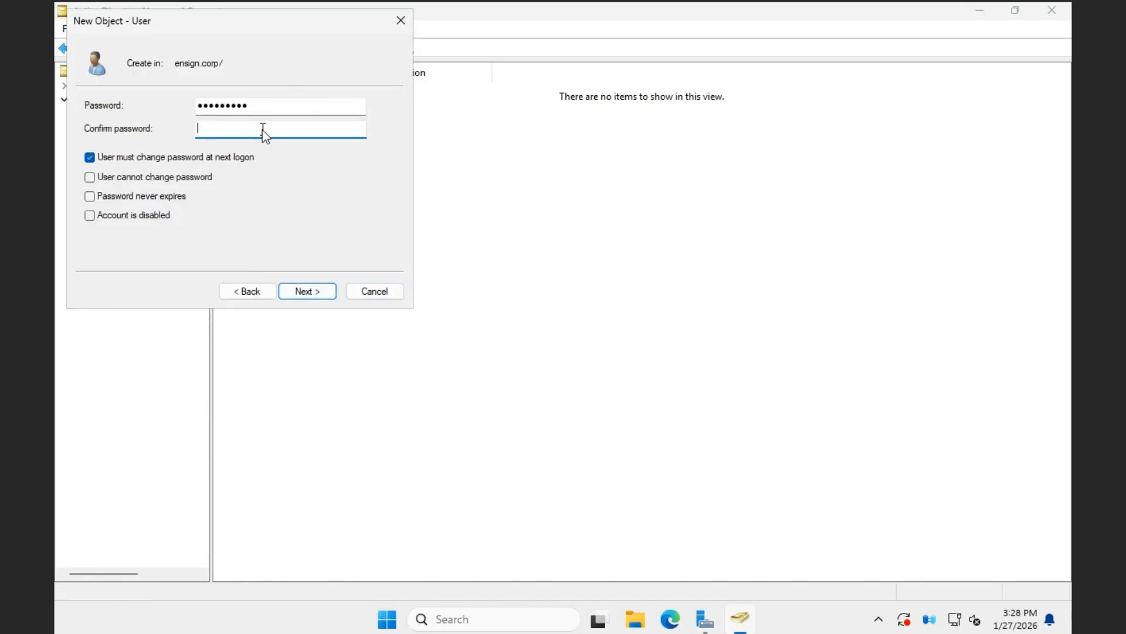
pyautogui.write('•••••••••')
pyautogui.click(315, 296)
pyautogui.click(315, 296)
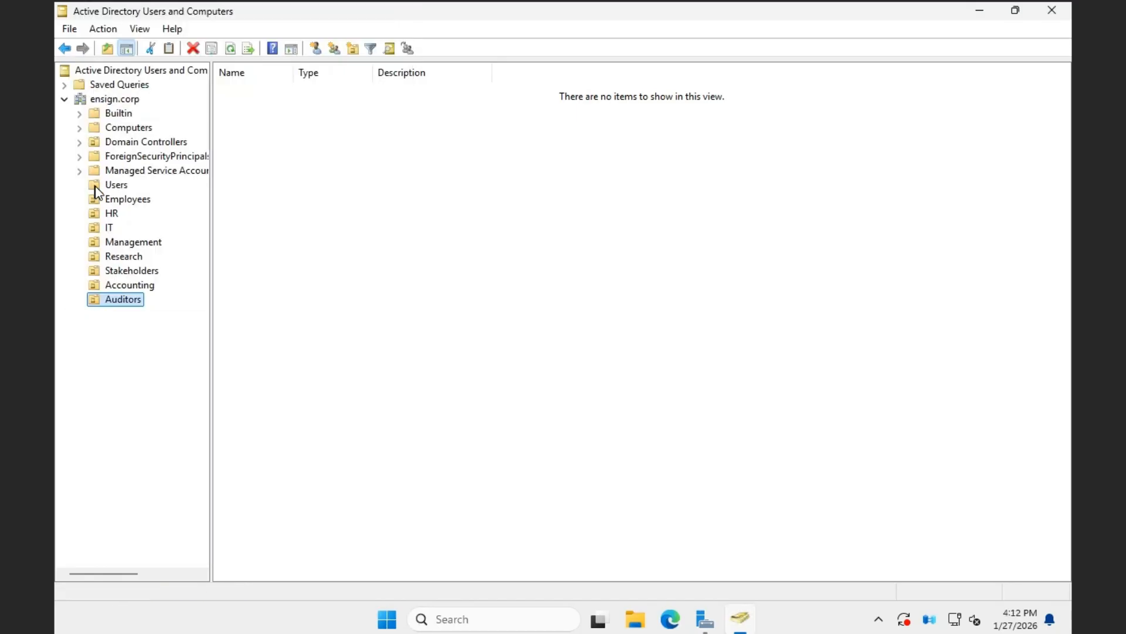
# Start a third user object under ensign.corp, entering the user's first name and a matching logon name
pyautogui.rightClick(118, 101)
pyautogui.click(373, 380)
pyautogui.write('Phil')
pyautogui.click(144, 198)
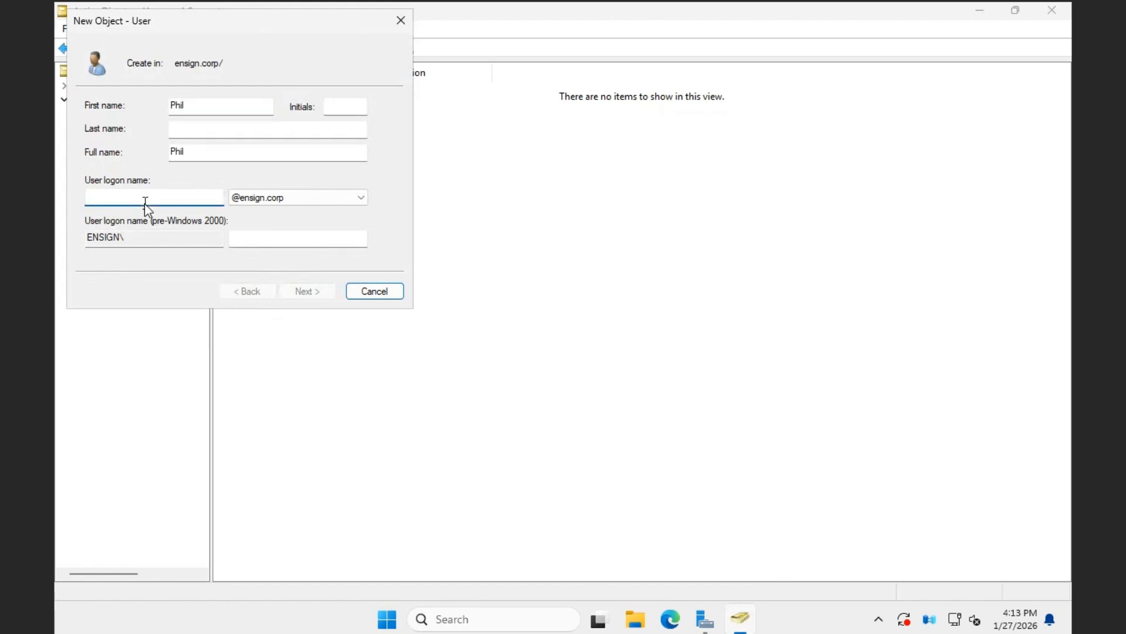
pyautogui.write('Phil')
pyautogui.click(307, 291)
# Disable the third user's forced password change at next logon, then enter and confirm the account password
pyautogui.click(90, 157)
pyautogui.click(260, 108)
pyautogui.write('••••••••')
pyautogui.click(627, 366)
pyautogui.write('••••••••••')
pyautogui.click(291, 134)
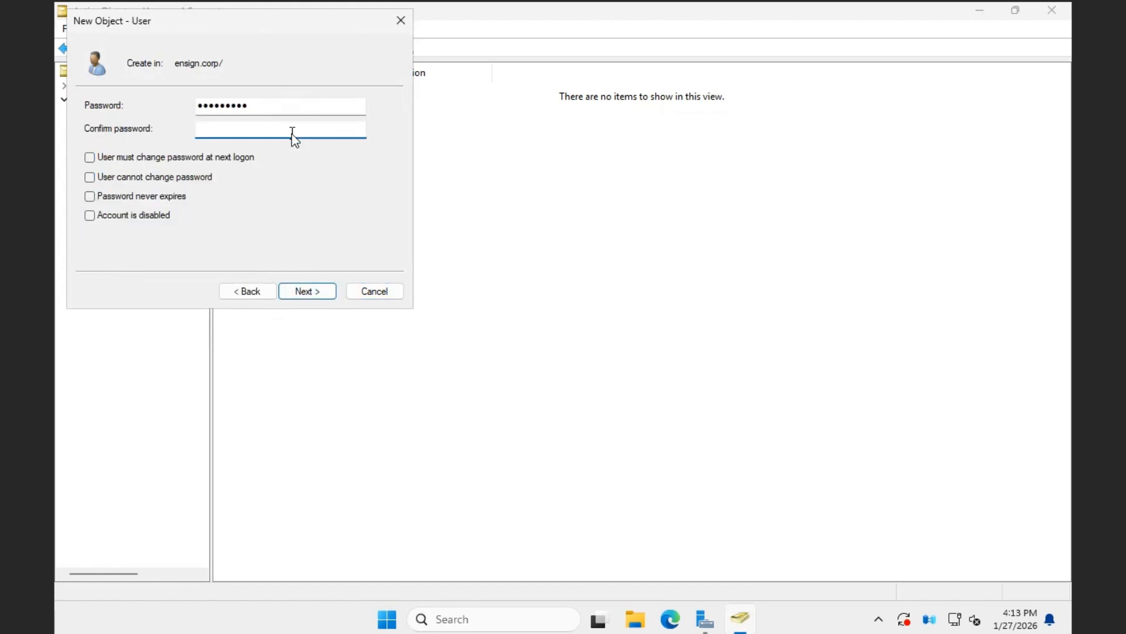
pyautogui.write('••••••••••')
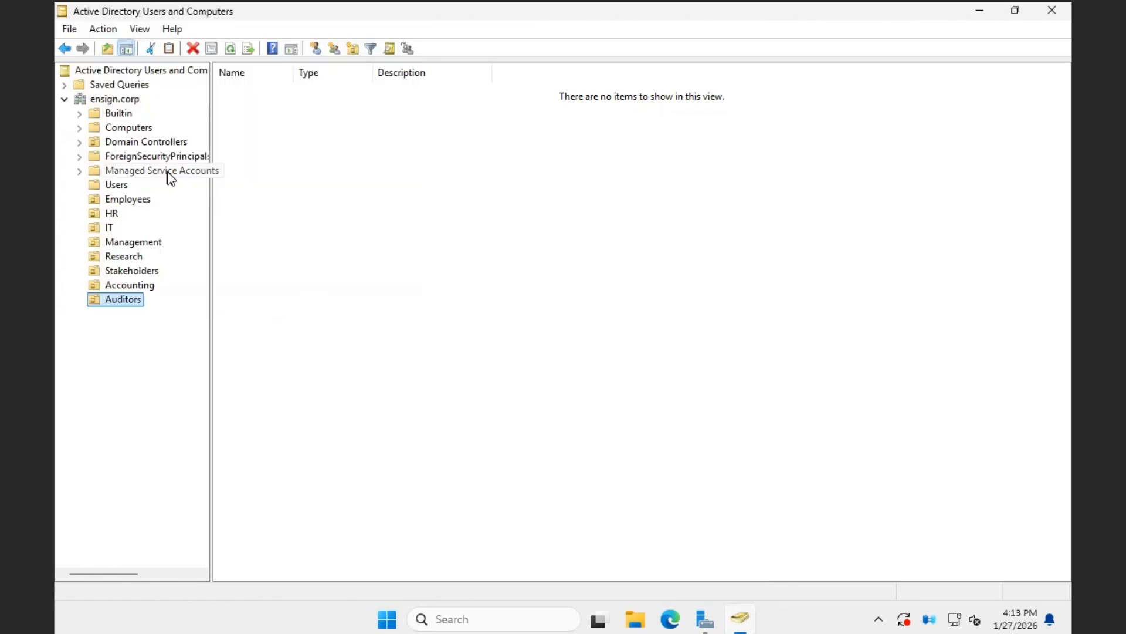
# Create a fourth user under ensign.corp with a first name, matching lowercase logon name and account password, without a forced password change at next logon
pyautogui.rightClick(111, 100)
pyautogui.click(377, 377)
pyautogui.write('Murtaugh')
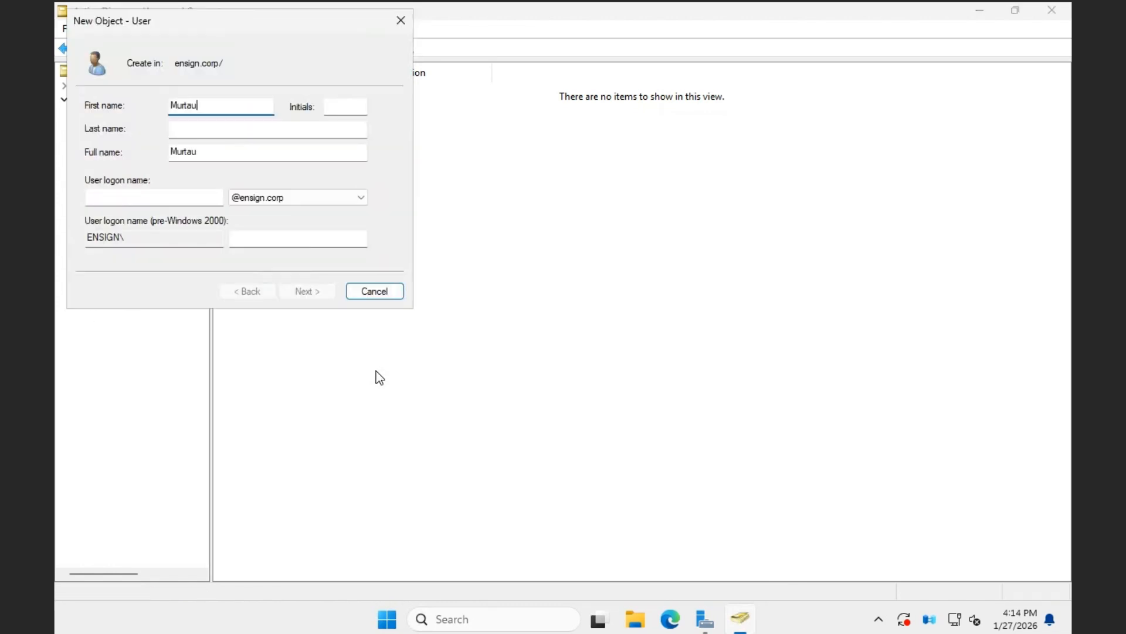
pyautogui.click(174, 198)
pyautogui.write('murtaugh')
pyautogui.press('Return')
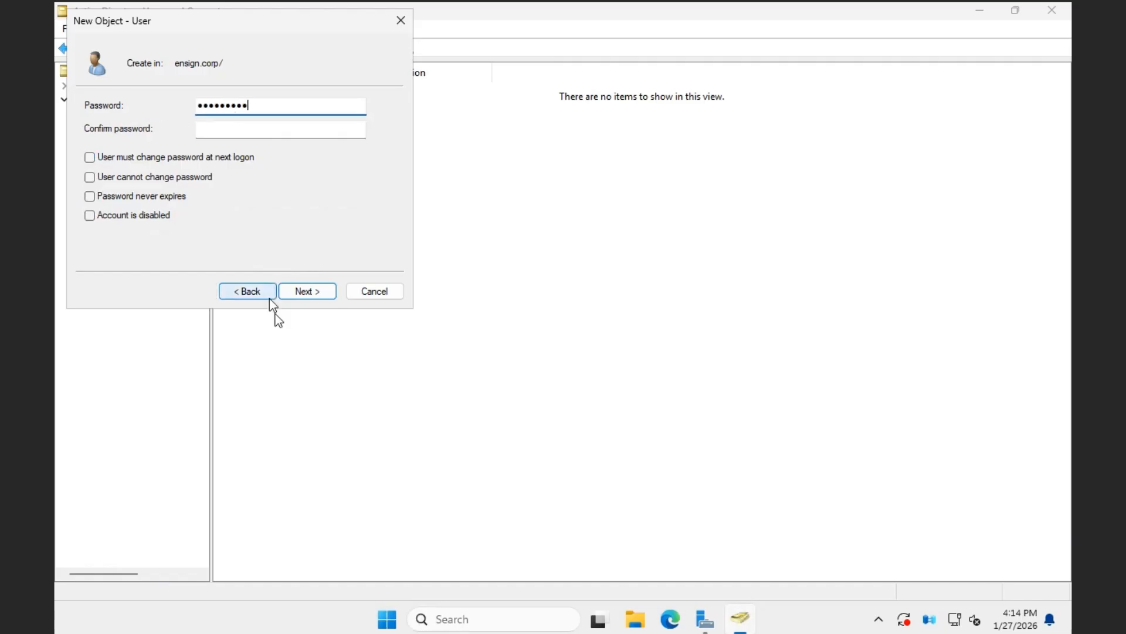
pyautogui.click(280, 130)
pyautogui.write('•••••••••')
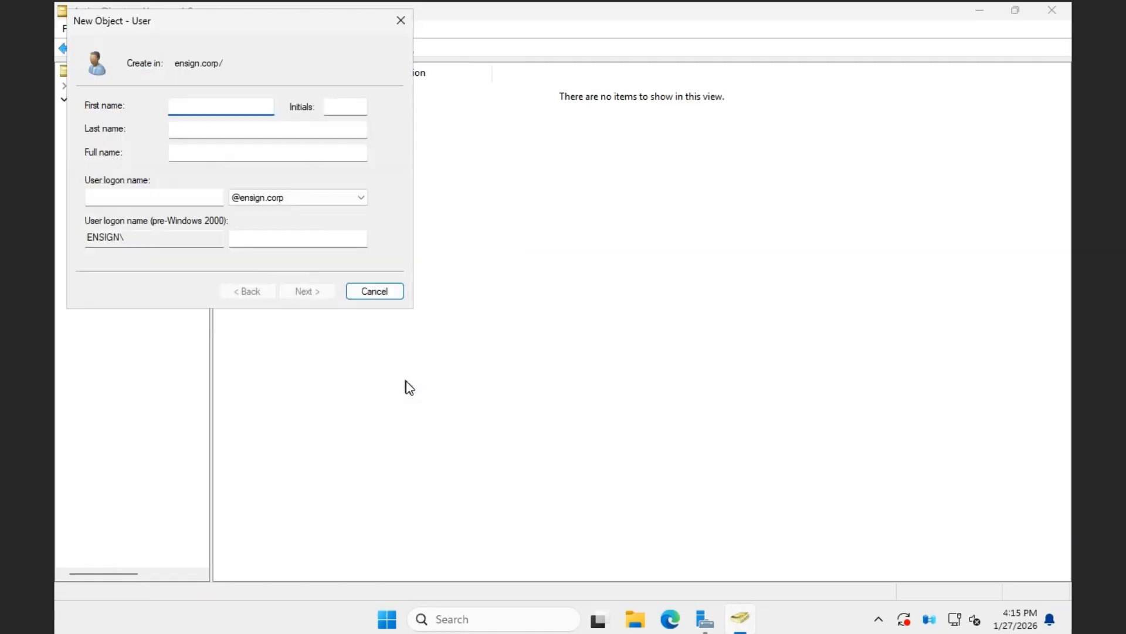
# Create a fifth user under ensign.corp, entering the first name and matching lowercase logon name, and setting and confirming the account password
pyautogui.write('Spencer')
pyautogui.click(194, 198)
pyautogui.write('spencer')
pyautogui.press('Return')
pyautogui.write('••••••••••')
pyautogui.click(231, 125)
pyautogui.write('••••••••••')
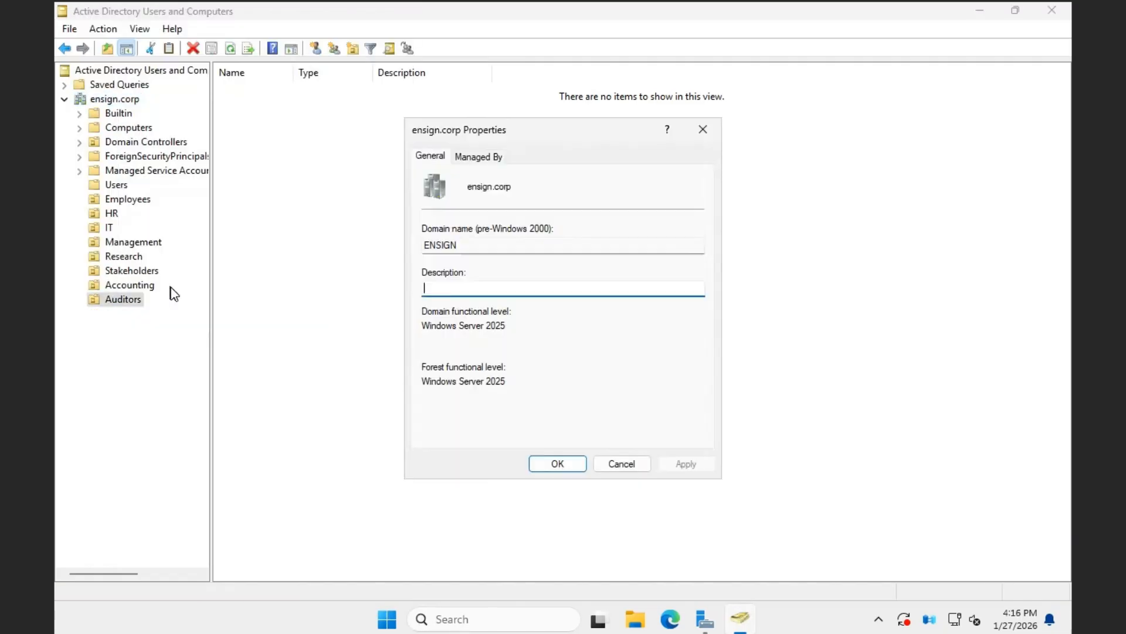
# Start a sixth user object under ensign.corp, entering the user's first name and logon name
pyautogui.rightClick(114, 98)
pyautogui.moveTo(148, 226)
pyautogui.click(334, 525)
pyautogui.write('Tal')
pyautogui.press('Return')
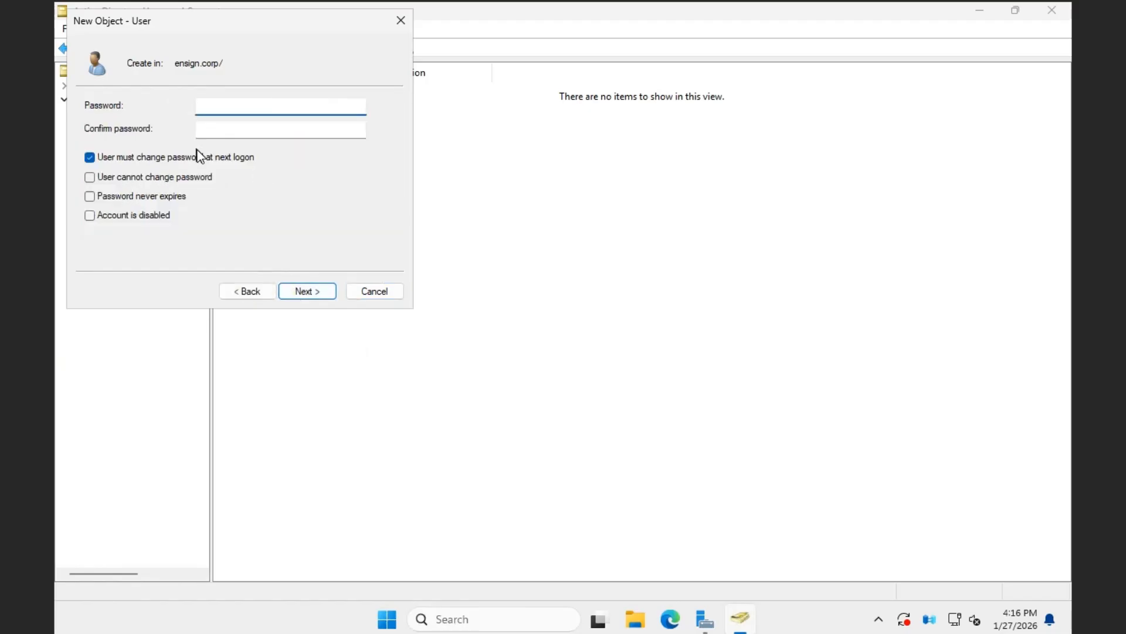
# Disable the sixth user's forced password change at next logon, enter and confirm the account password, and finish creating the account
pyautogui.click(200, 156)
pyautogui.write('••••••••••')
pyautogui.click(244, 130)
pyautogui.write('••••••••••')
pyautogui.click(307, 291)
pyautogui.click(316, 291)
# Create a seventh user under ensign.corp with a first name and confirmed account password, without a forced password change at next logon
pyautogui.write('Dean')
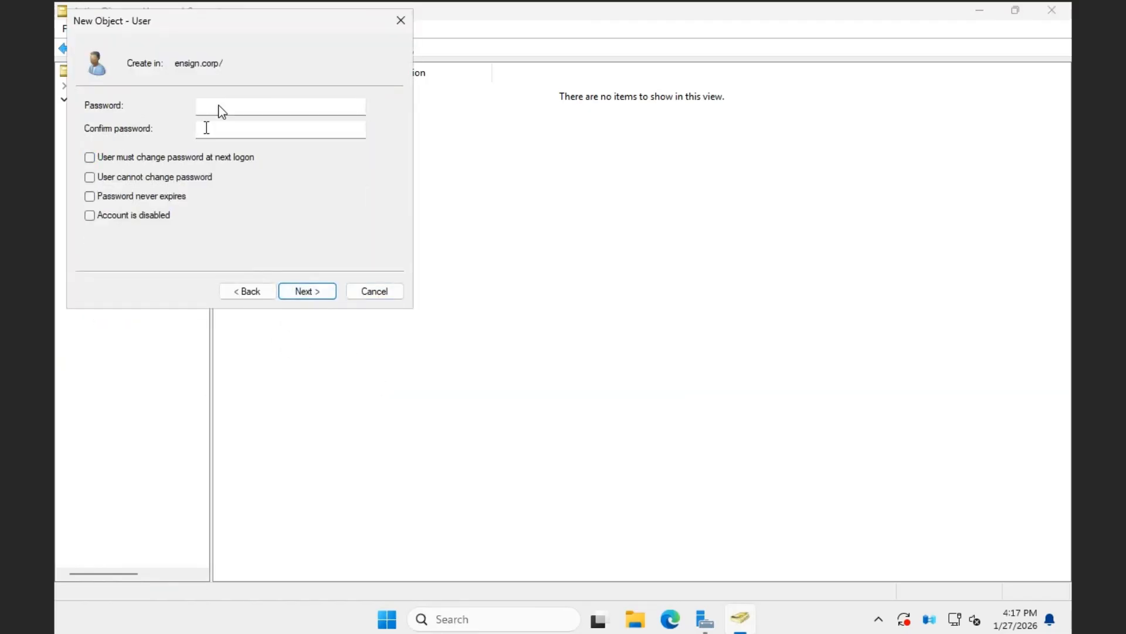
pyautogui.write('••••••••••')
pyautogui.click(216, 129)
pyautogui.write('•••')
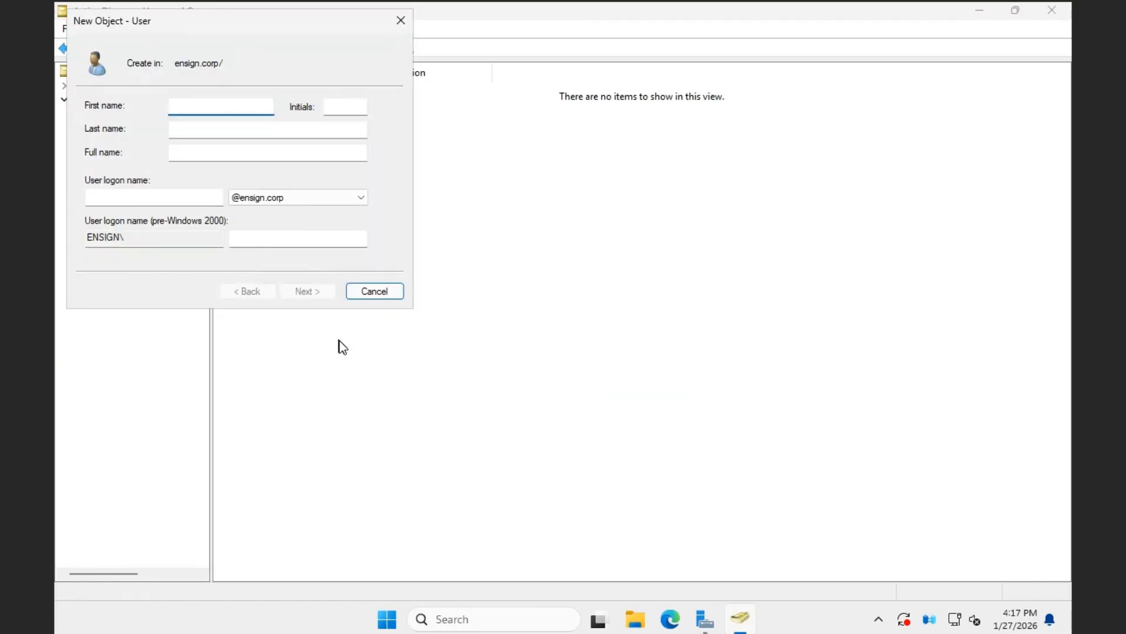
# Enter the eighth user's first name and a matching lowercase logon name for the new ensign.corp account
pyautogui.write('Joanne')
pyautogui.click(132, 198)
pyautogui.write('joanne')
pyautogui.click(311, 294)
# Disable the eighth user's forced password change at next logon, then enter and confirm the account password
pyautogui.click(193, 157)
pyautogui.click(233, 111)
pyautogui.write('•••••••••')
pyautogui.click(234, 129)
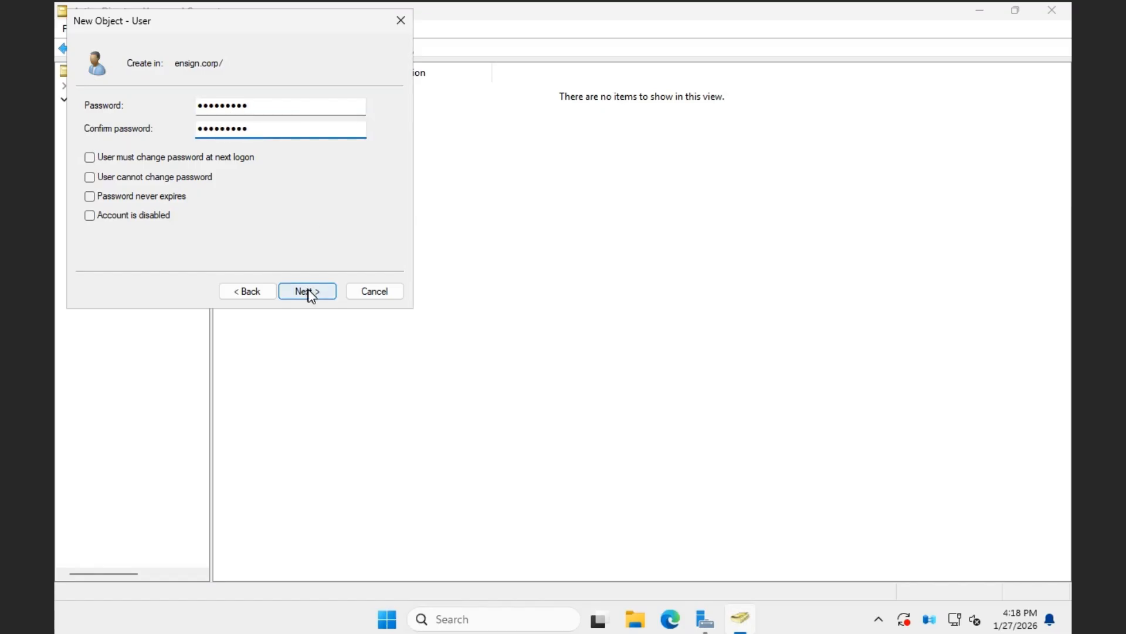
pyautogui.click(308, 291)
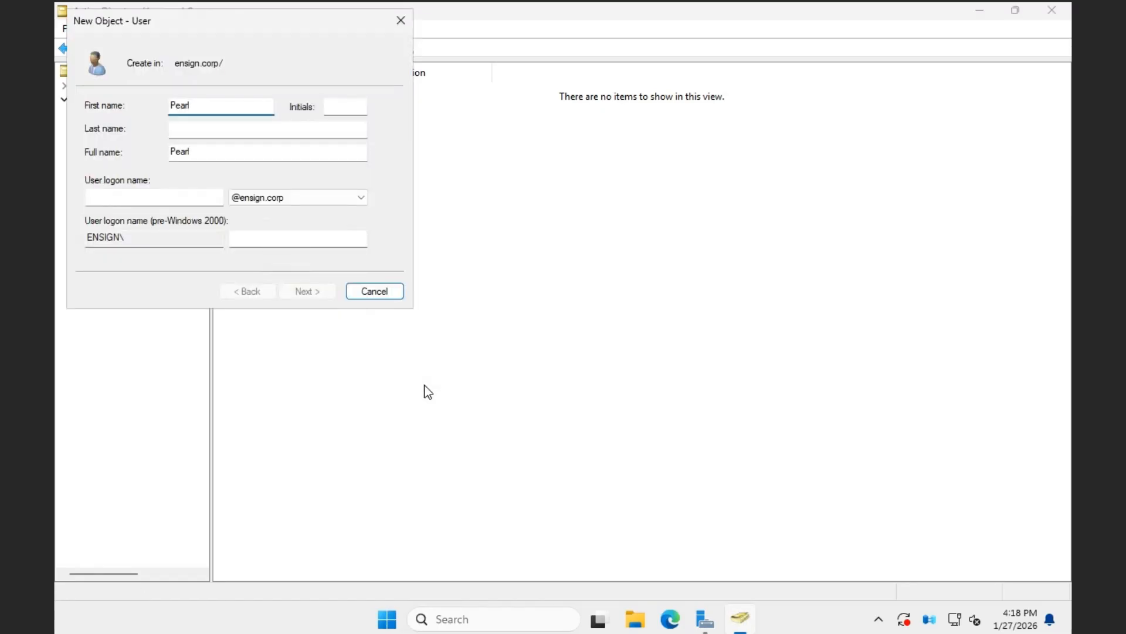
# Enter the ninth user's lowercase logon name, disable the forced password change at next logon, and enter and confirm the account password
pyautogui.write('pearl')
pyautogui.click(308, 291)
pyautogui.click(87, 157)
pyautogui.click(235, 105)
pyautogui.write('•••••••••')
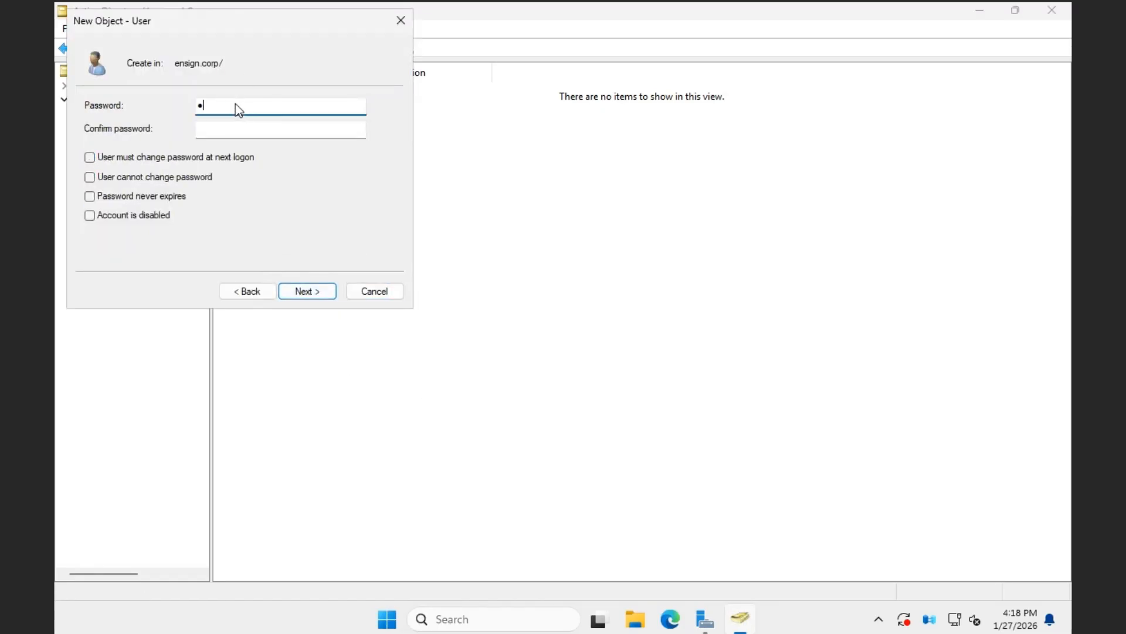
pyautogui.click(213, 129)
pyautogui.write('•••••••••')
# Start a tenth user under ensign.corp and enter the first name and a matching lowercase logon name
pyautogui.rightClick(101, 98)
pyautogui.click(356, 383)
pyautogui.write('Frank')
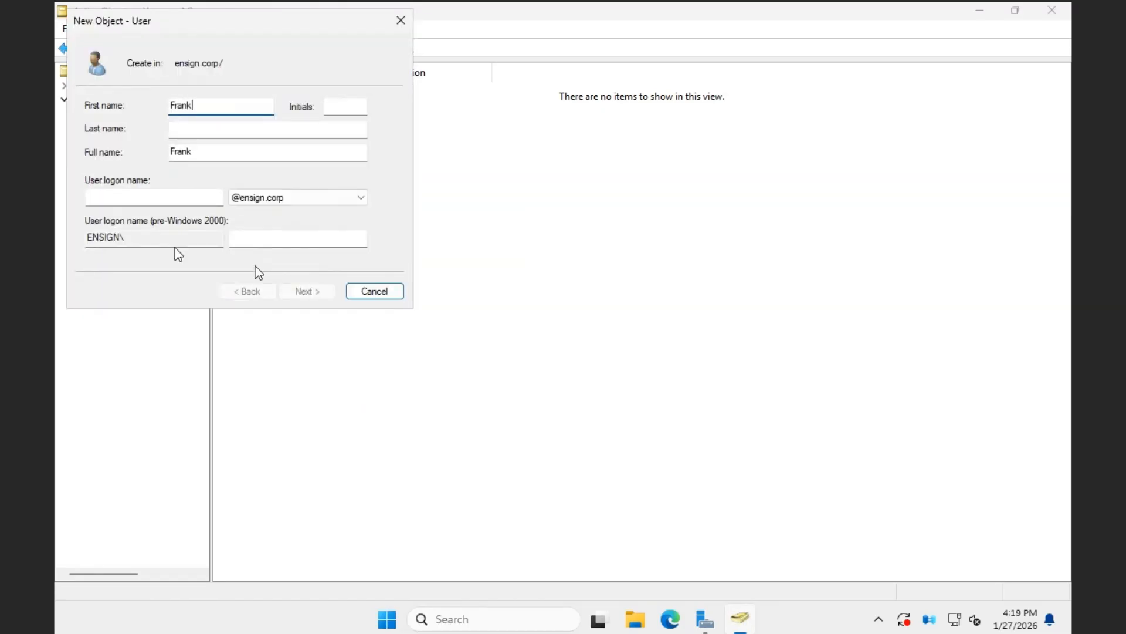
pyautogui.click(167, 197)
pyautogui.write('frank')
# Enter and confirm the tenth user's account password and finish creating the account
pyautogui.click(308, 291)
pyautogui.click(239, 106)
pyautogui.write('•••••••••')
pyautogui.click(233, 126)
pyautogui.write('•••••••••')
pyautogui.click(307, 291)
pyautogui.click(298, 293)
# Start an eleventh user under ensign.corp with a first name and a matching lowercase logon name
pyautogui.rightClick(102, 98)
pyautogui.click(367, 365)
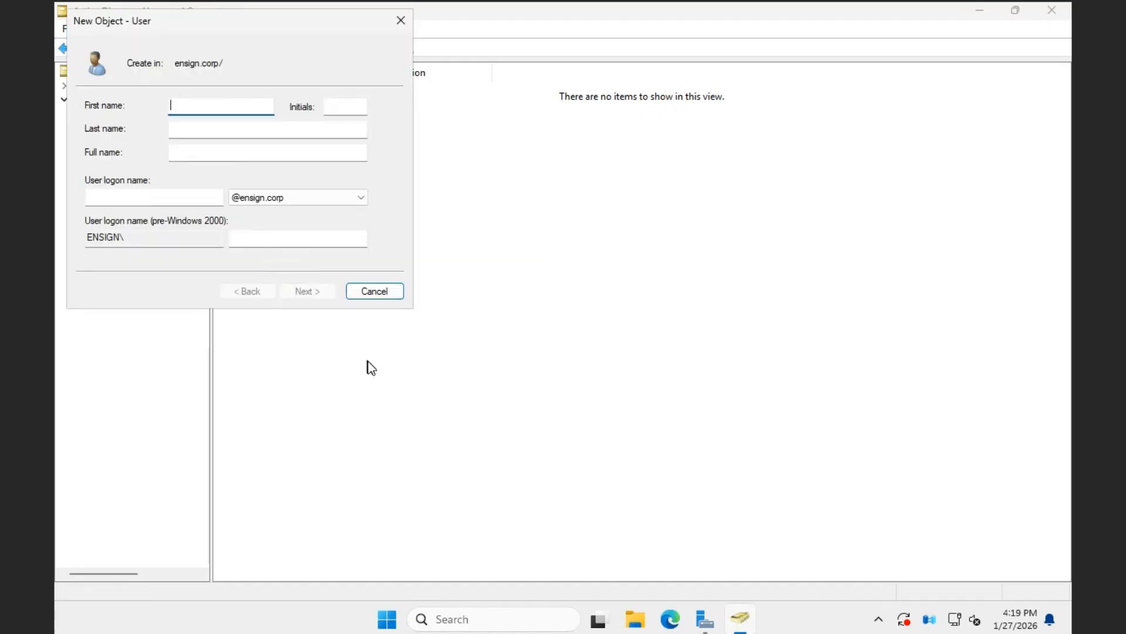
pyautogui.click(167, 197)
pyautogui.write('sally')
# Disable the eleventh user's forced password change at next logon, then enter and confirm the account password
pyautogui.click(305, 291)
pyautogui.click(89, 156)
pyautogui.click(235, 106)
pyautogui.write('•••••••••')
pyautogui.click(216, 129)
pyautogui.write('•••••••••')
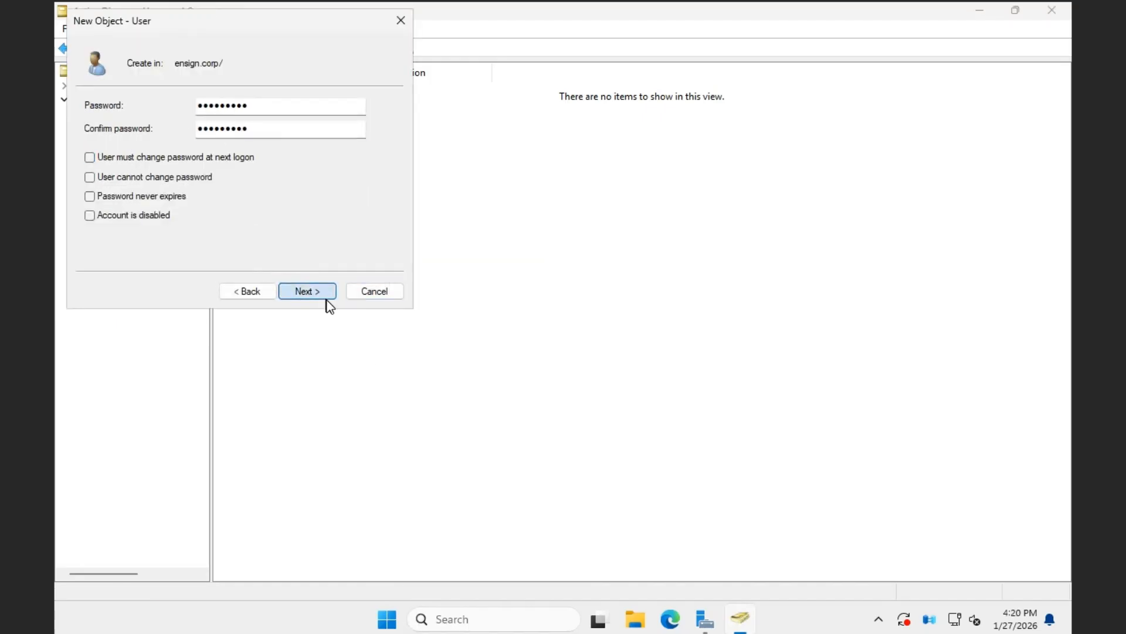
# Create a twelfth user with a first name, matching lowercase logon name and confirmed account password, without a forced password change at next logon
pyautogui.write('Bruce')
pyautogui.click(167, 197)
pyautogui.write('bruce')
pyautogui.click(308, 291)
pyautogui.click(254, 108)
pyautogui.write('•••••••••')
pyautogui.click(266, 131)
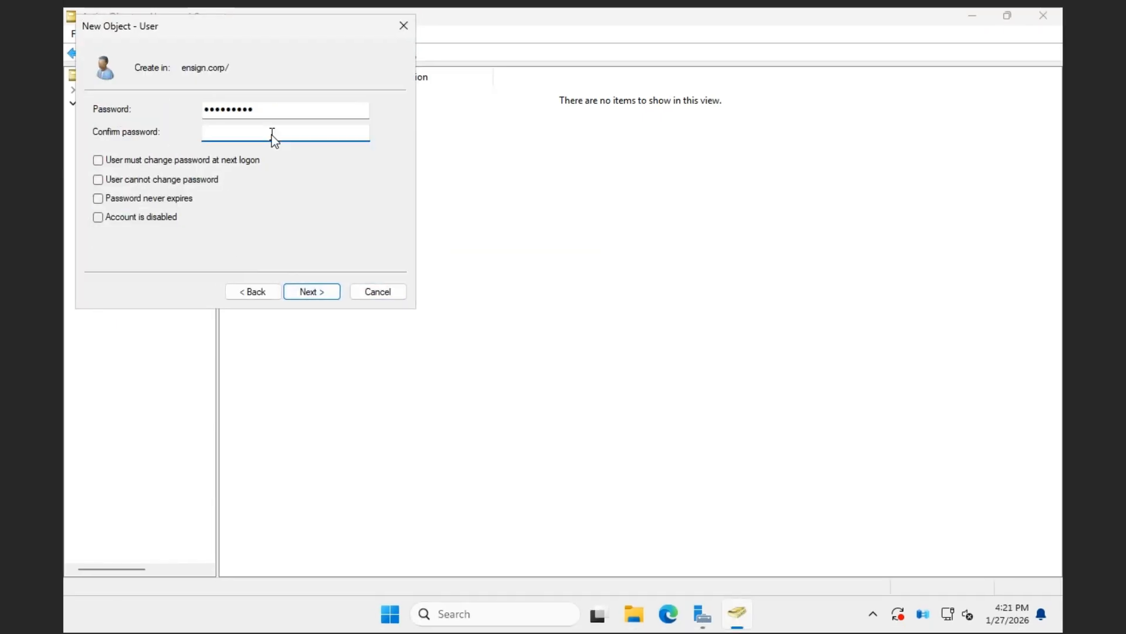
pyautogui.write('•••••••••')
pyautogui.click(308, 291)
pyautogui.click(307, 292)
# Start a thirteenth user under ensign.corp and enter the first name and a matching lowercase logon name
pyautogui.rightClick(105, 97)
pyautogui.moveTo(171, 219)
pyautogui.click(376, 371)
pyautogui.write('Stephen')
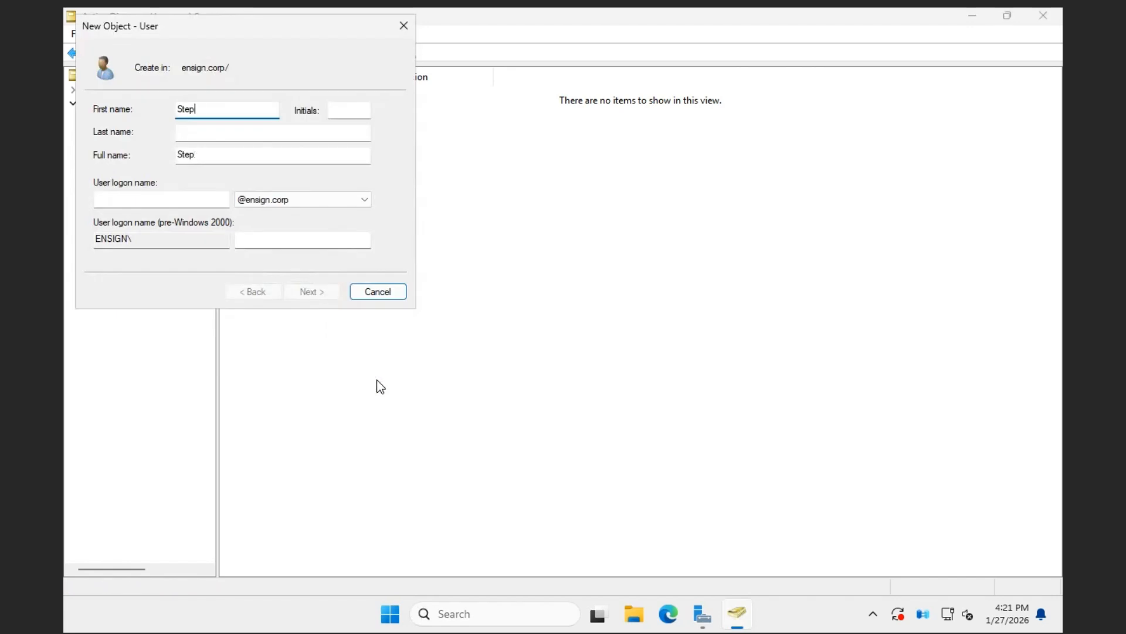
pyautogui.click(120, 200)
pyautogui.write('stephen')
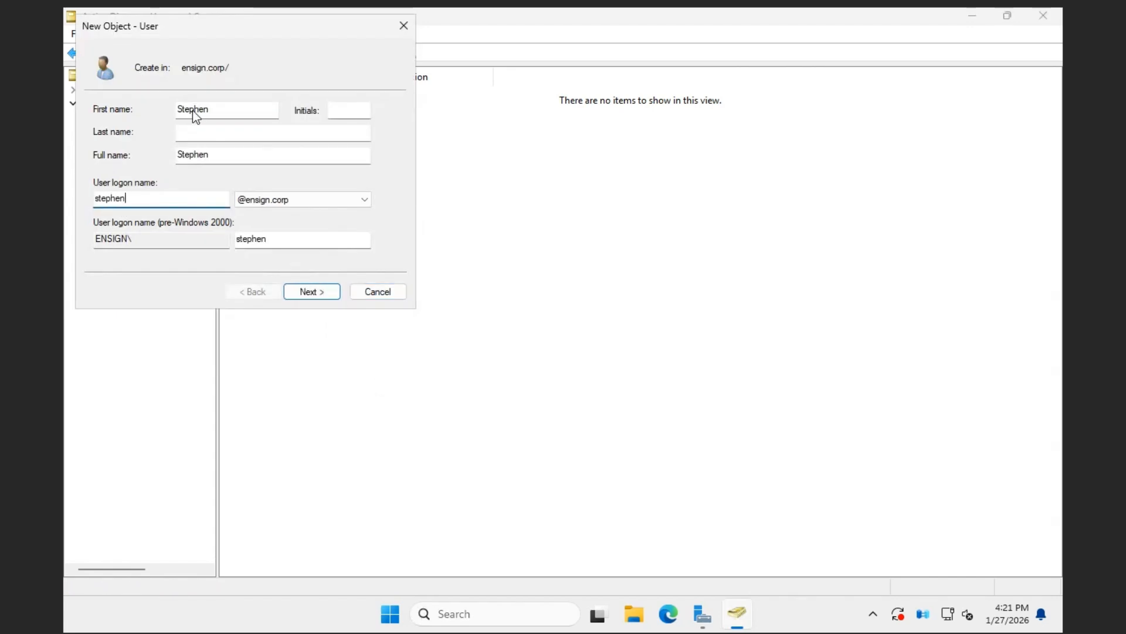
# Enter and confirm the thirteenth user's account password, without a forced password change at next logon, and finish creating the account
pyautogui.click(312, 292)
pyautogui.click(239, 115)
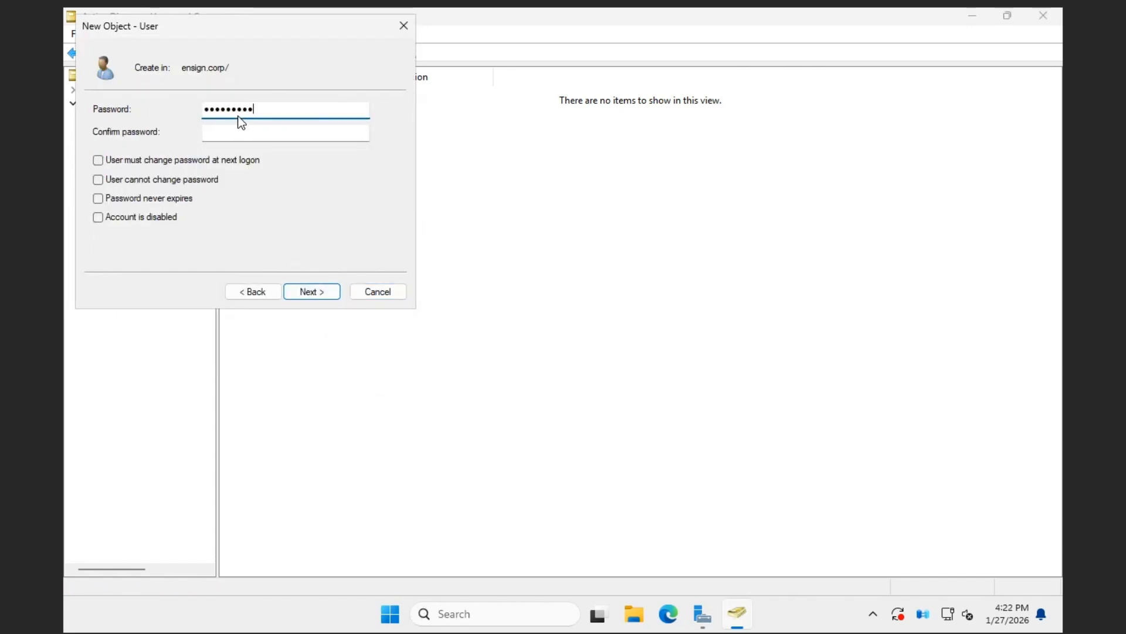
pyautogui.click(256, 135)
pyautogui.write('•••••••••')
pyautogui.click(312, 292)
pyautogui.click(312, 291)
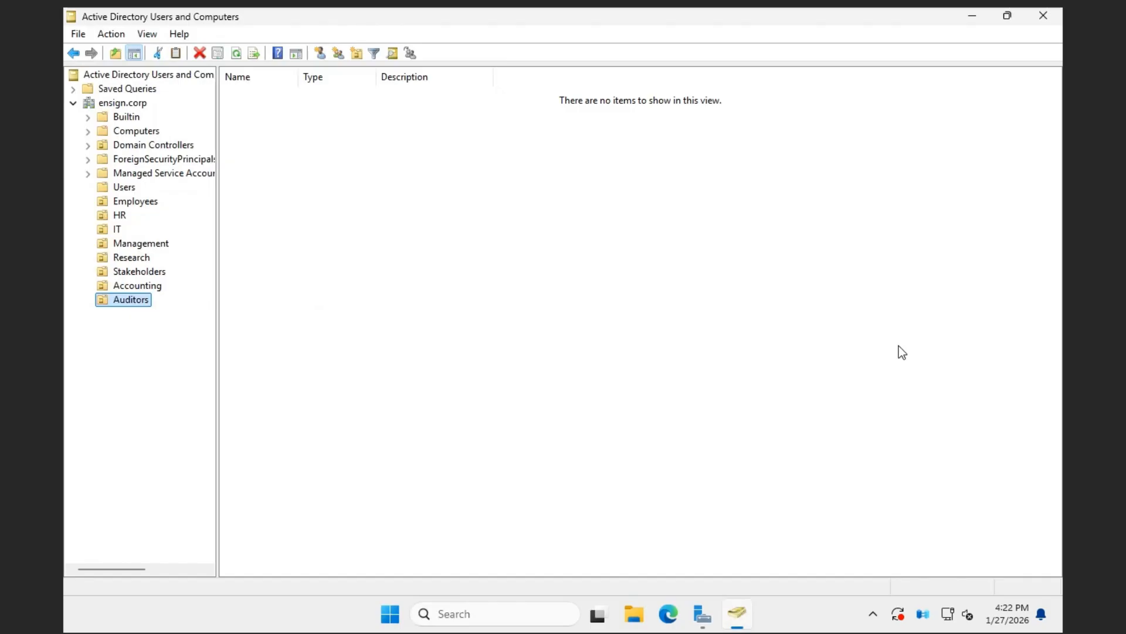
# Display the contents of ensign.corp and move the user two rows above Stakeholders into the HR organizational unit
pyautogui.click(119, 188)
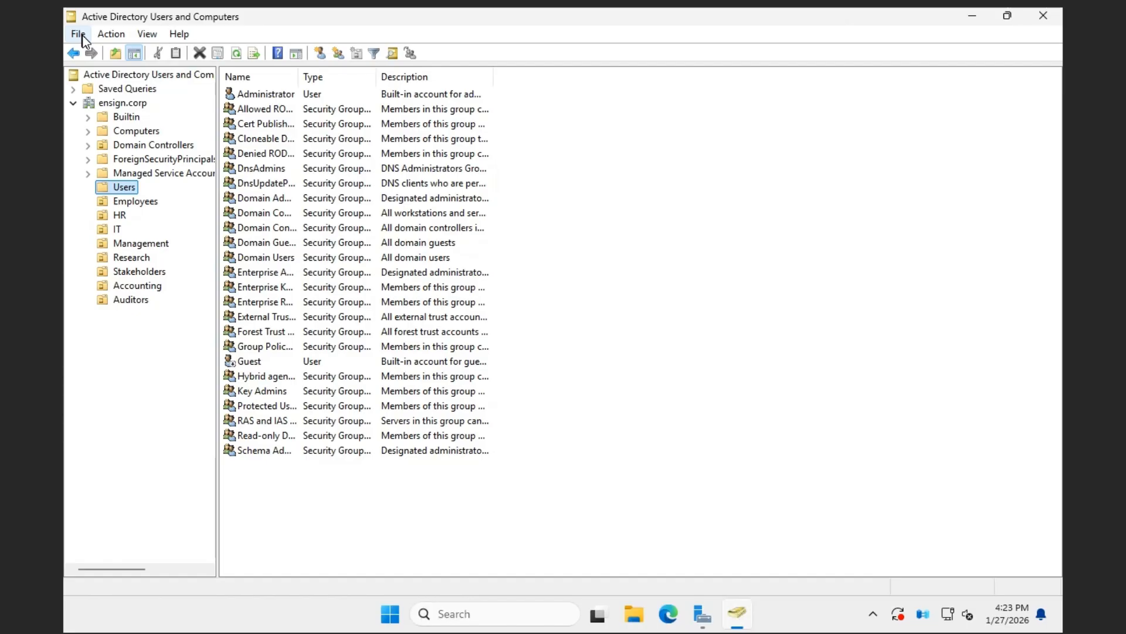
pyautogui.click(81, 74)
pyautogui.click(123, 102)
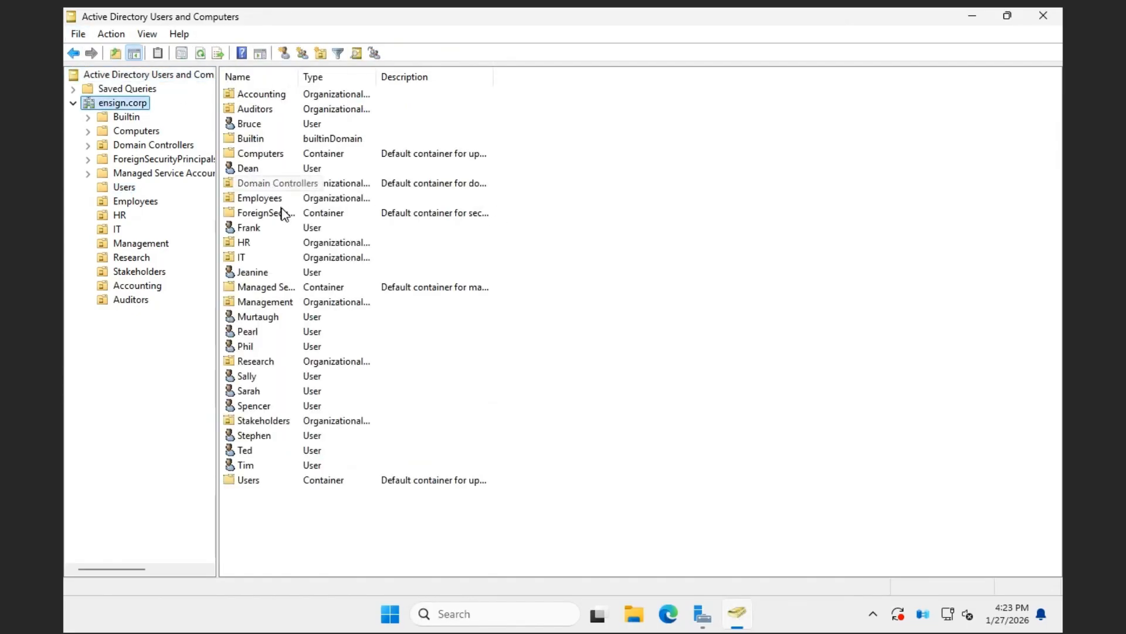
pyautogui.rightClick(248, 391)
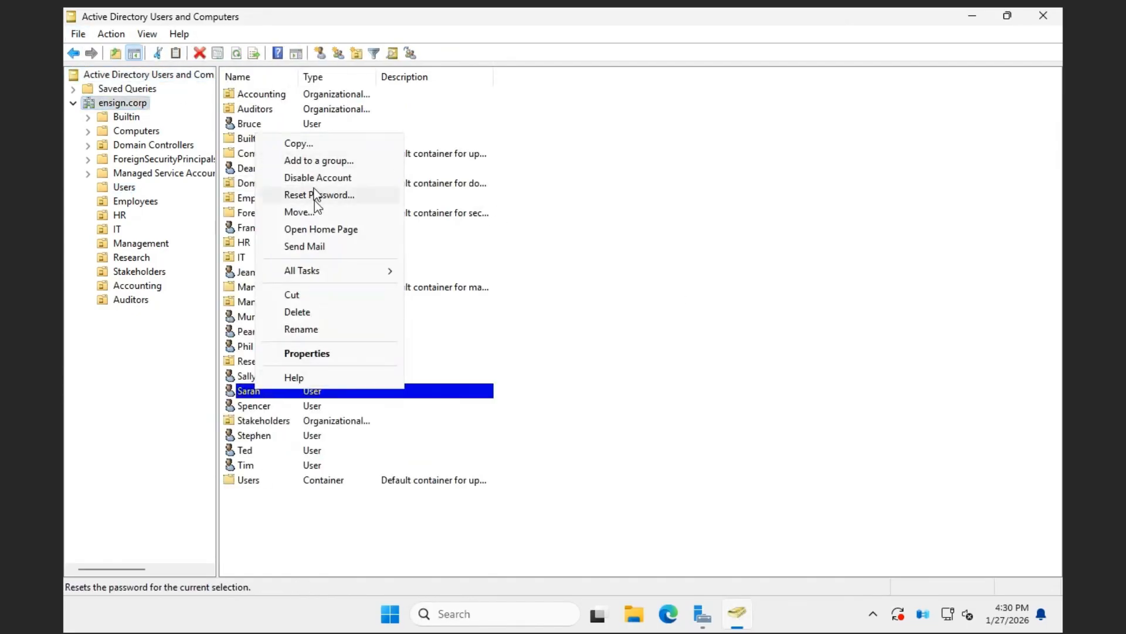
pyautogui.click(312, 211)
pyautogui.click(185, 222)
pyautogui.click(275, 292)
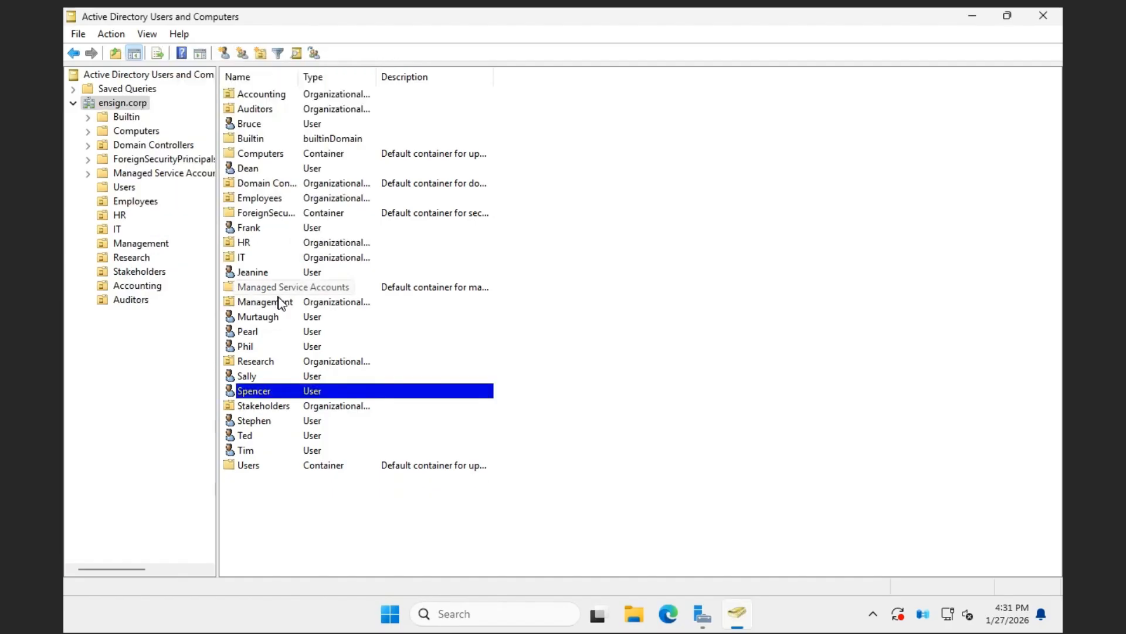
# Move the user listed two rows below Stakeholders out of the domain root into an organizational unit
pyautogui.rightClick(245, 435)
pyautogui.click(286, 260)
pyautogui.scroll(-1, 239, 228)
pyautogui.click(237, 235)
pyautogui.click(261, 289)
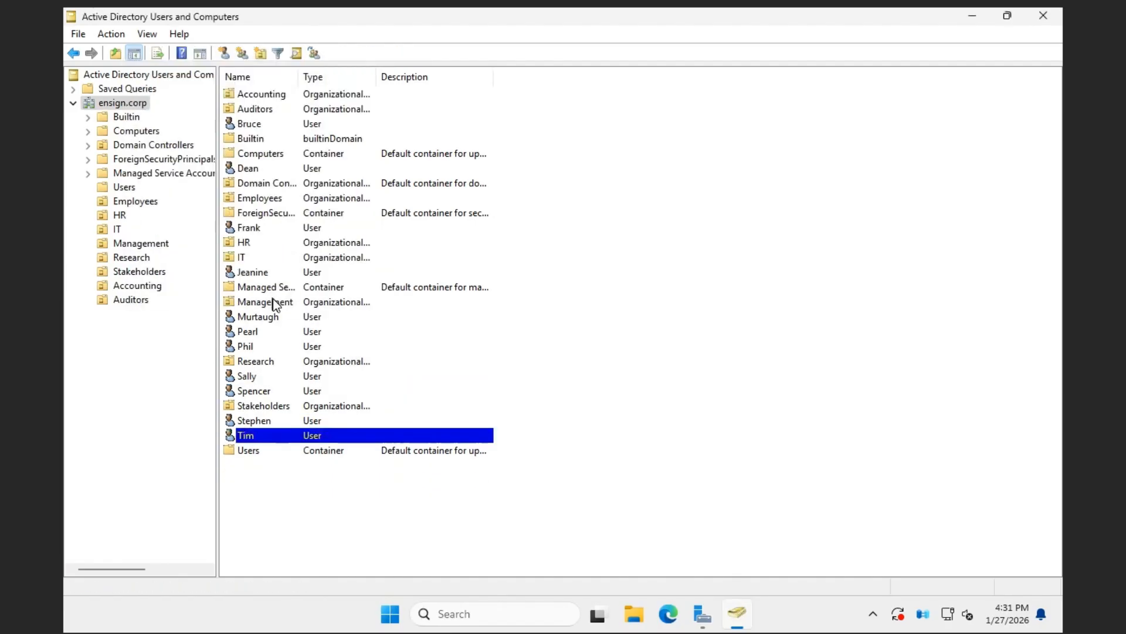
# Move the user directly above Research, followed by the user directly below Management, into an organizational unit
pyautogui.rightClick(245, 347)
pyautogui.click(297, 170)
pyautogui.scroll(-1, 211, 214)
pyautogui.click(205, 234)
pyautogui.click(267, 289)
pyautogui.rightClick(258, 317)
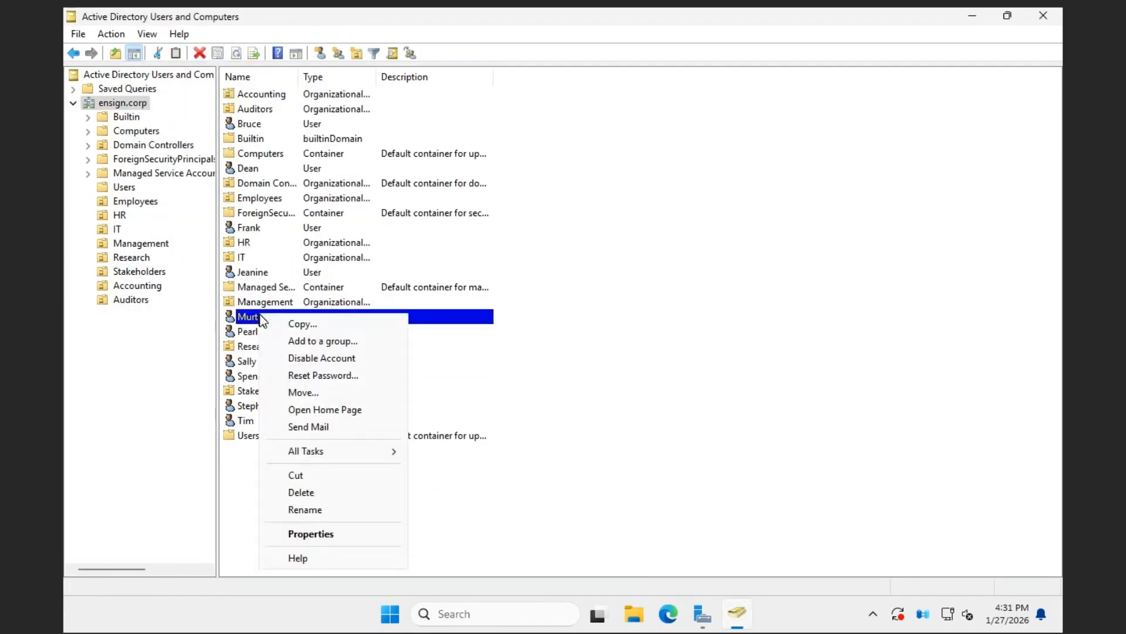
pyautogui.click(300, 393)
pyautogui.click(256, 289)
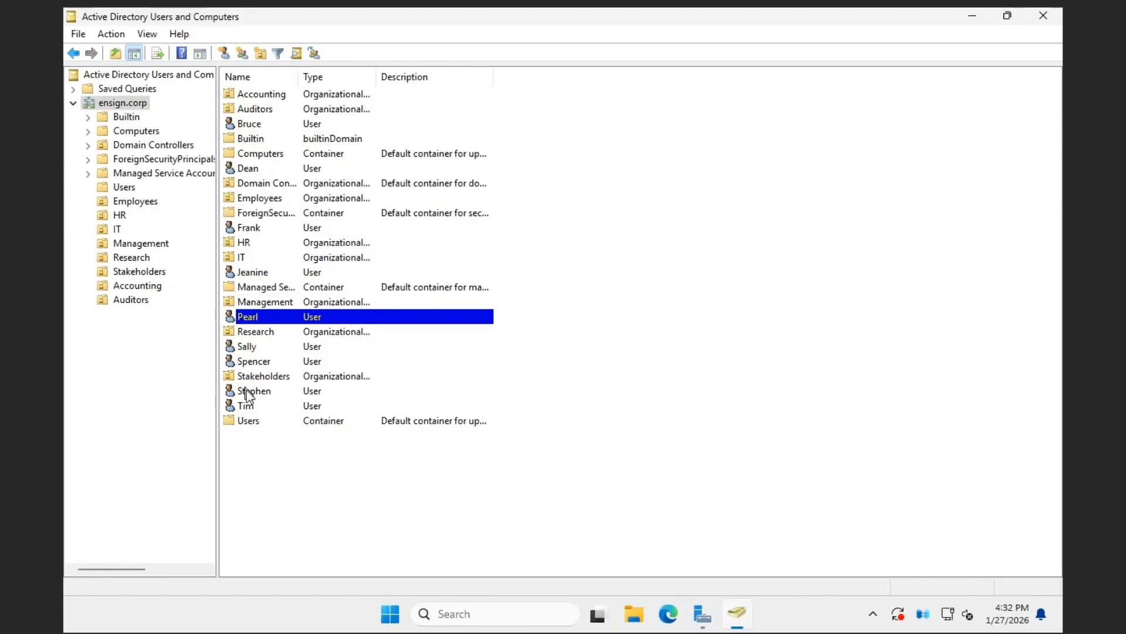
# Move the three users directly above Stakeholders, Users and Domain Controllers together into one organizational unit
pyautogui.click(251, 362)
pyautogui.keyDown('ctrl'); pyautogui.click(252, 406); pyautogui.keyUp('ctrl')
pyautogui.keyDown('ctrl'); pyautogui.click(253, 168); pyautogui.keyUp('ctrl')
pyautogui.rightClick(258, 168)
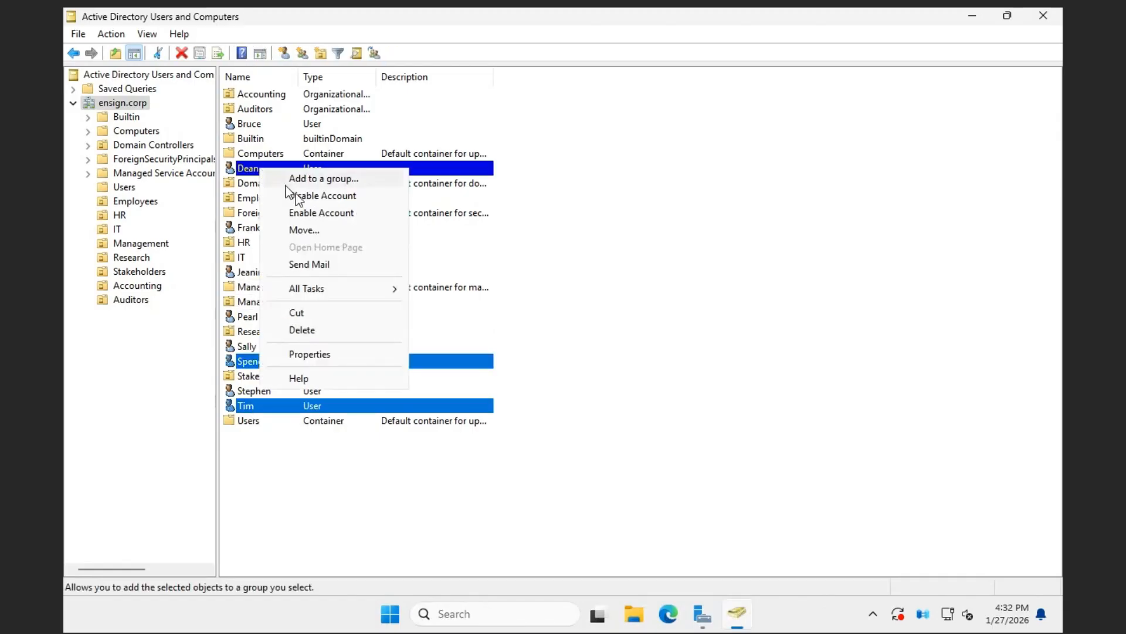
pyautogui.click(301, 229)
pyautogui.scroll(-1, 223, 249)
pyautogui.click(218, 247)
pyautogui.click(260, 289)
# Move the three users directly below IT, above HR and above Research together into the Management organizational unit
pyautogui.click(250, 257)
pyautogui.keyDown('ctrl'); pyautogui.click(256, 215); pyautogui.keyUp('ctrl')
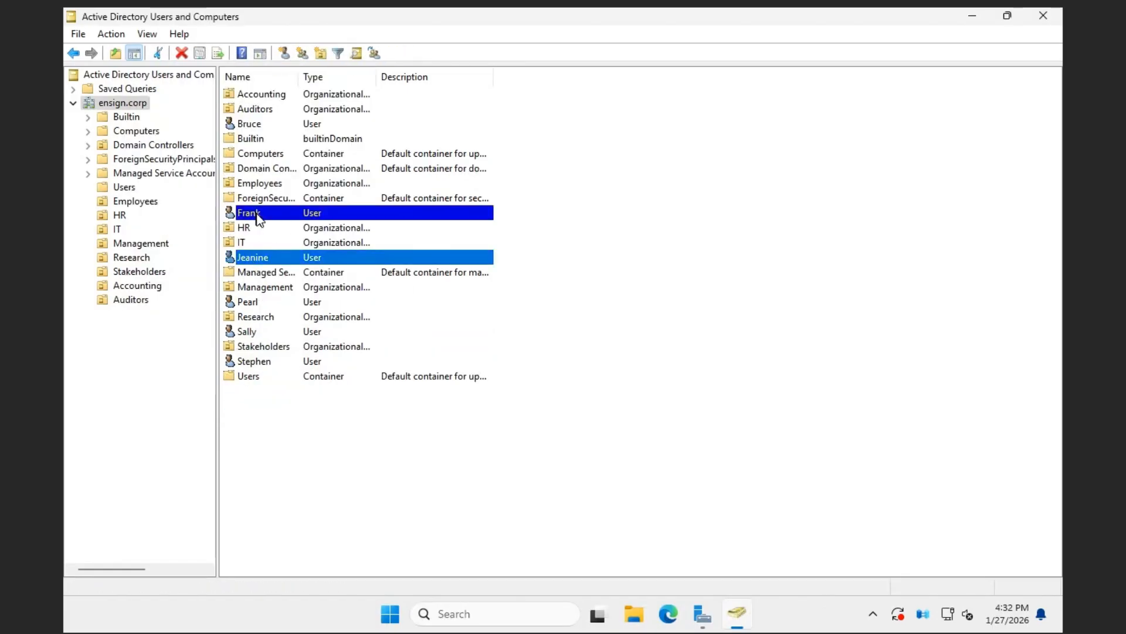
pyautogui.keyDown('ctrl'); pyautogui.click(314, 302); pyautogui.keyUp('ctrl')
pyautogui.rightClick(314, 301)
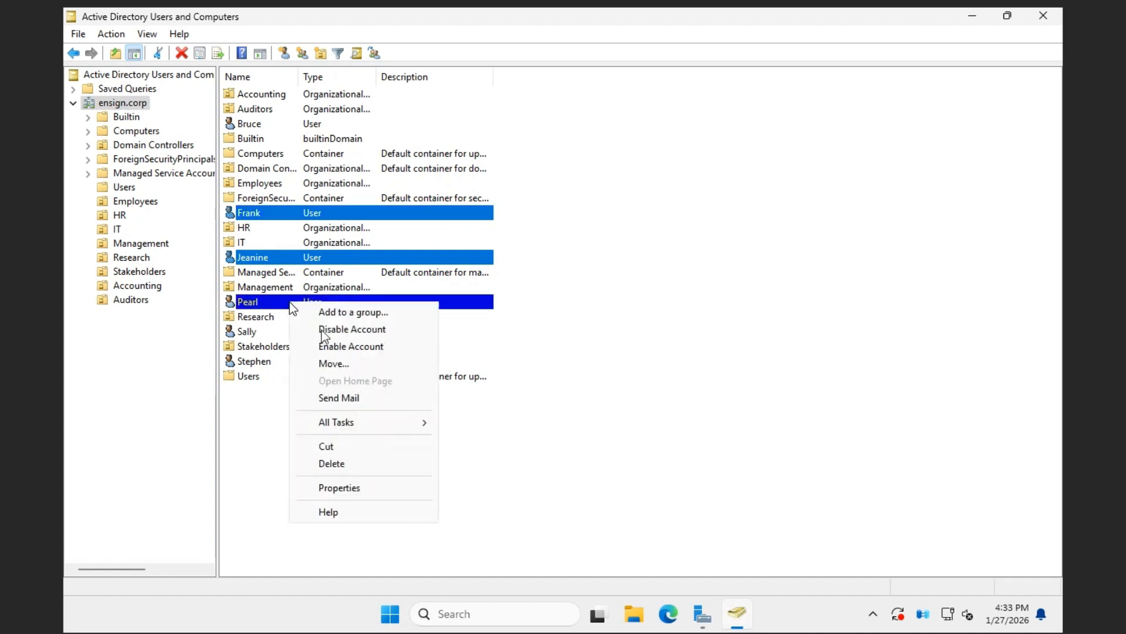
pyautogui.click(347, 362)
pyautogui.click(212, 260)
pyautogui.click(266, 290)
# Move the users directly below Research and directly above Builtin together into the Auditors organizational unit
pyautogui.click(264, 287)
pyautogui.keyDown('ctrl'); pyautogui.click(254, 317); pyautogui.keyUp('ctrl')
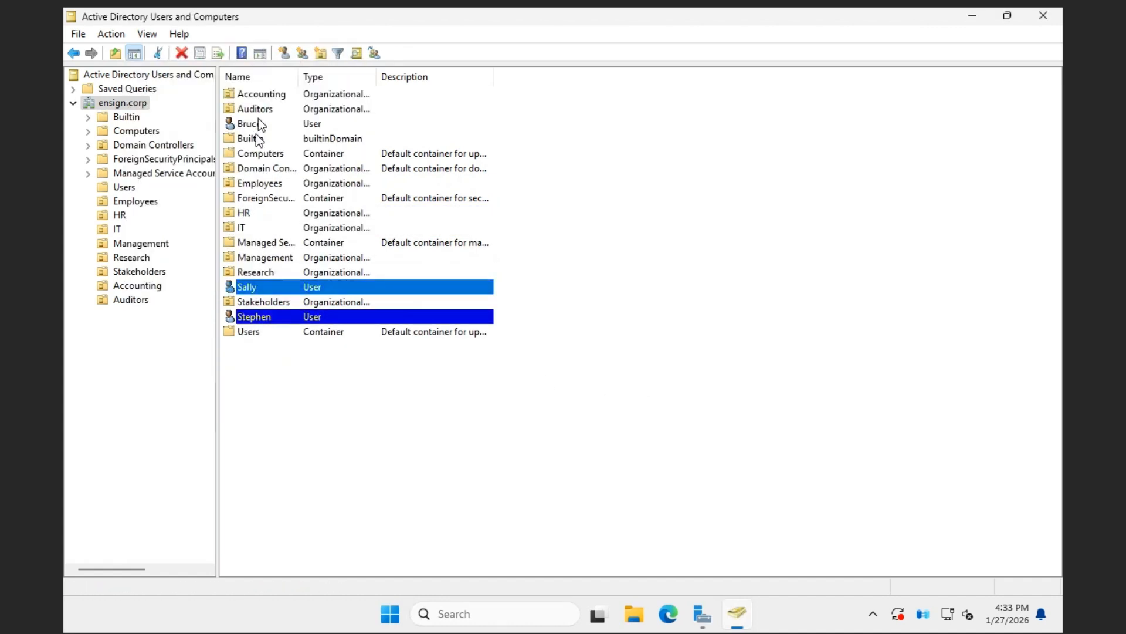
pyautogui.keyDown('ctrl'); pyautogui.click(259, 125); pyautogui.keyUp('ctrl')
pyautogui.rightClick(262, 125)
pyautogui.click(309, 193)
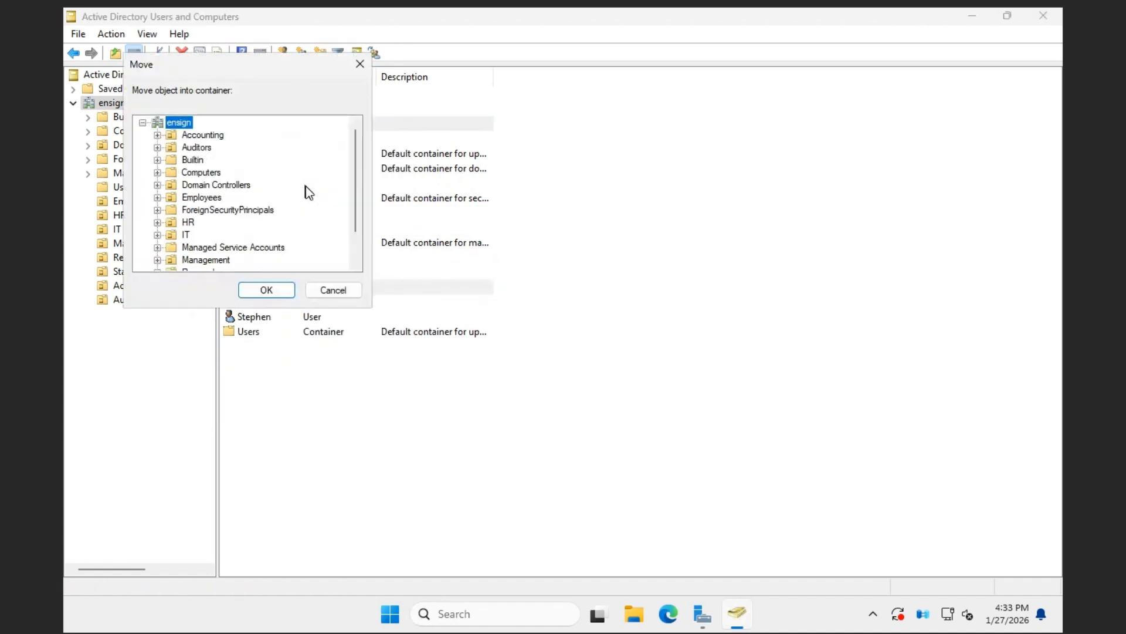
pyautogui.click(209, 150)
pyautogui.click(270, 290)
# Start a fourteenth user under ensign.corp and enter the first name and a matching lowercase logon name
pyautogui.rightClick(95, 103)
pyautogui.moveTo(137, 217)
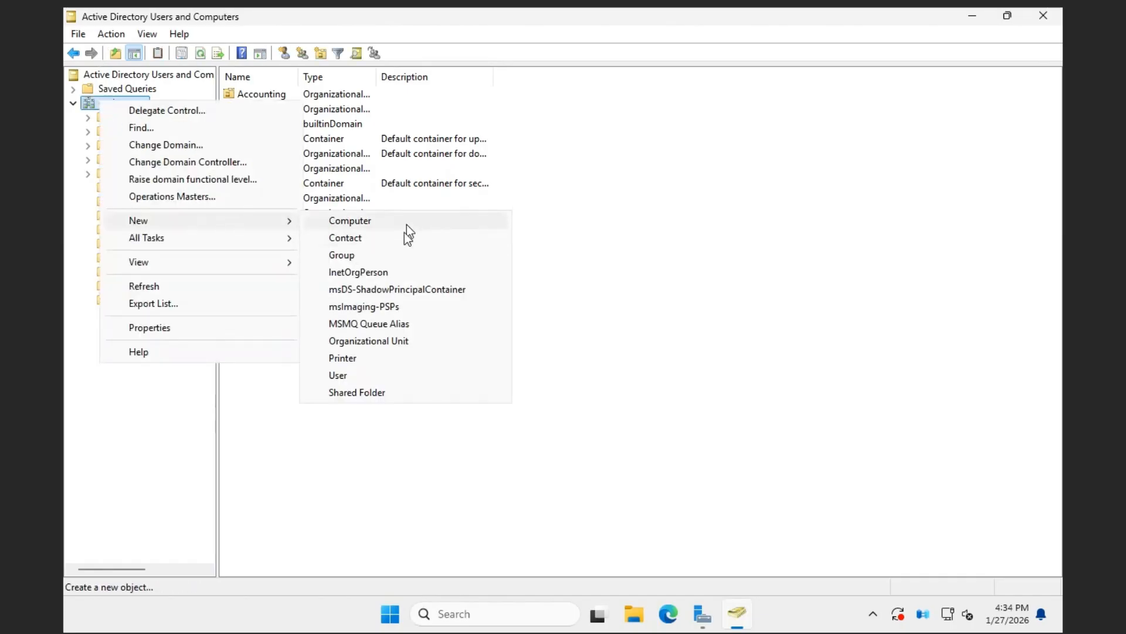
pyautogui.click(334, 382)
pyautogui.write('Guy')
pyautogui.click(190, 199)
pyautogui.write('guy')
# Disable the fourteenth user's forced password change at next logon, enter and confirm the account password, and finish creating the account
pyautogui.click(314, 293)
pyautogui.click(162, 160)
pyautogui.click(236, 110)
pyautogui.write('•••••••••')
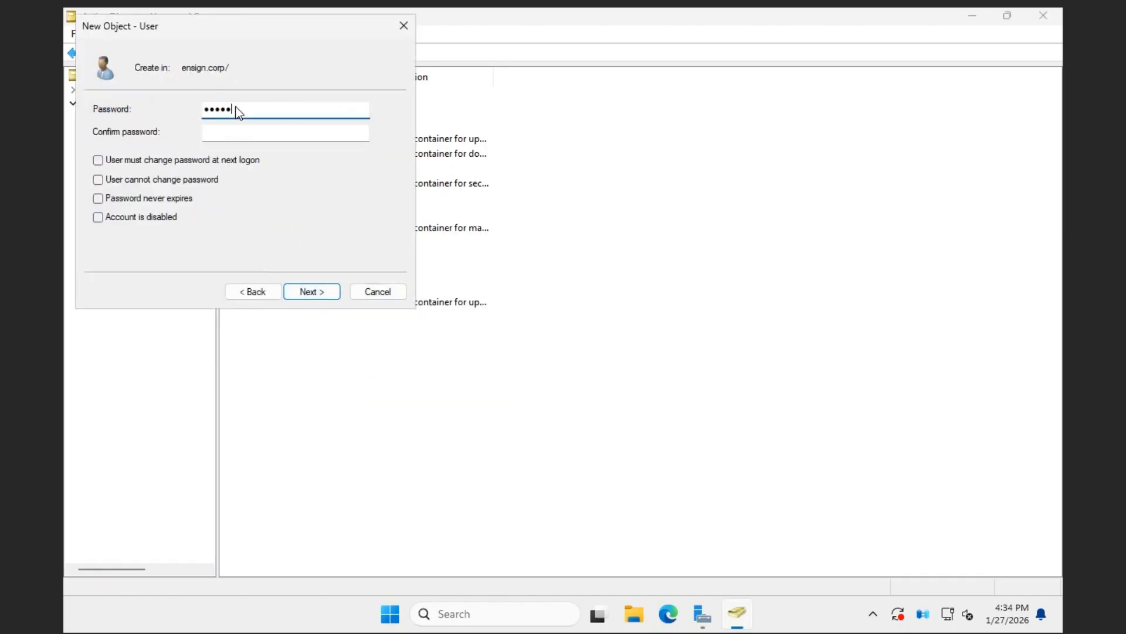
pyautogui.click(239, 130)
pyautogui.write('•••••••••')
pyautogui.click(315, 296)
pyautogui.click(316, 298)
# Move the two remaining users in the domain root, directly above HR and above Users, into the Accounting organizational unit
pyautogui.rightClick(235, 196)
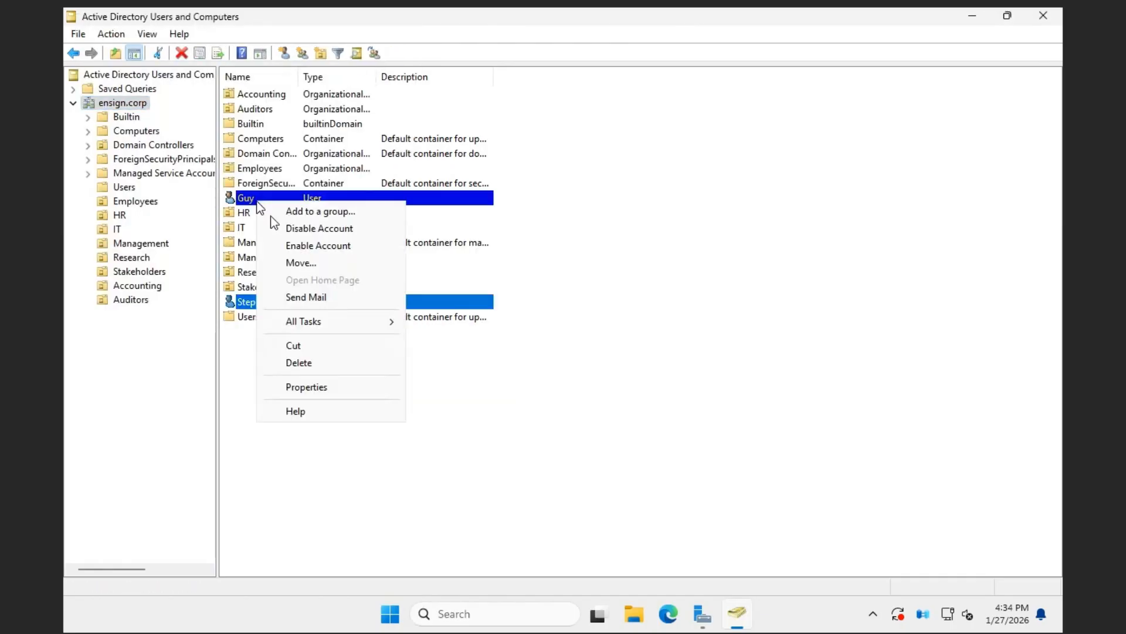
pyautogui.click(297, 261)
pyautogui.press('Down')
pyautogui.press('Return')
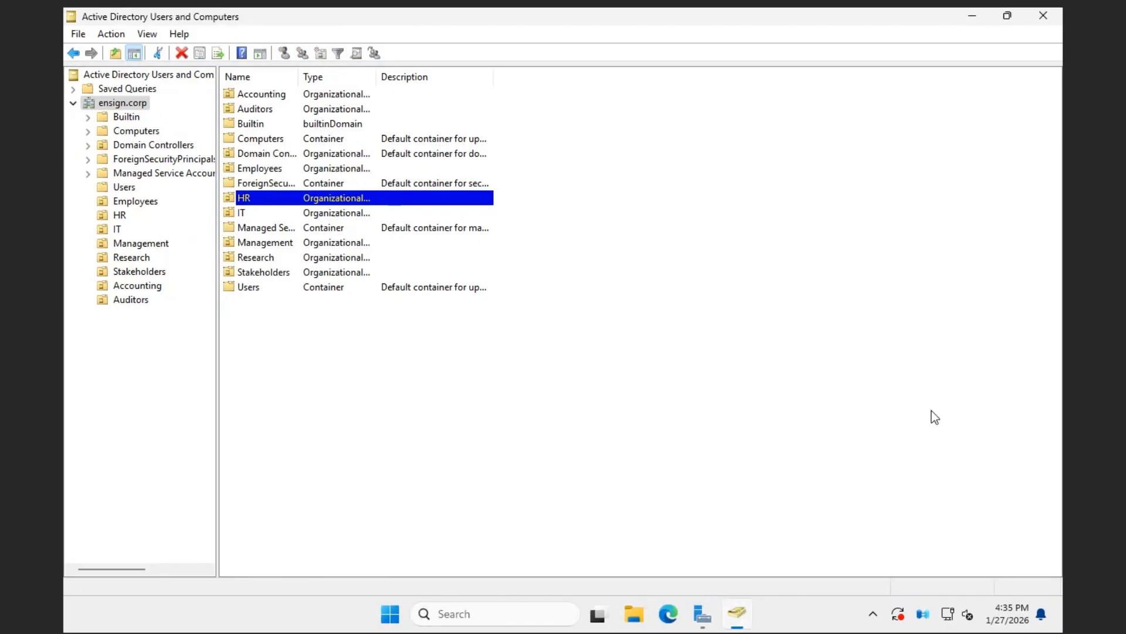
# Switch to File Explorer and create a folder named PromiseLand in the root of Local Disk (C:)
pyautogui.press('super+e')
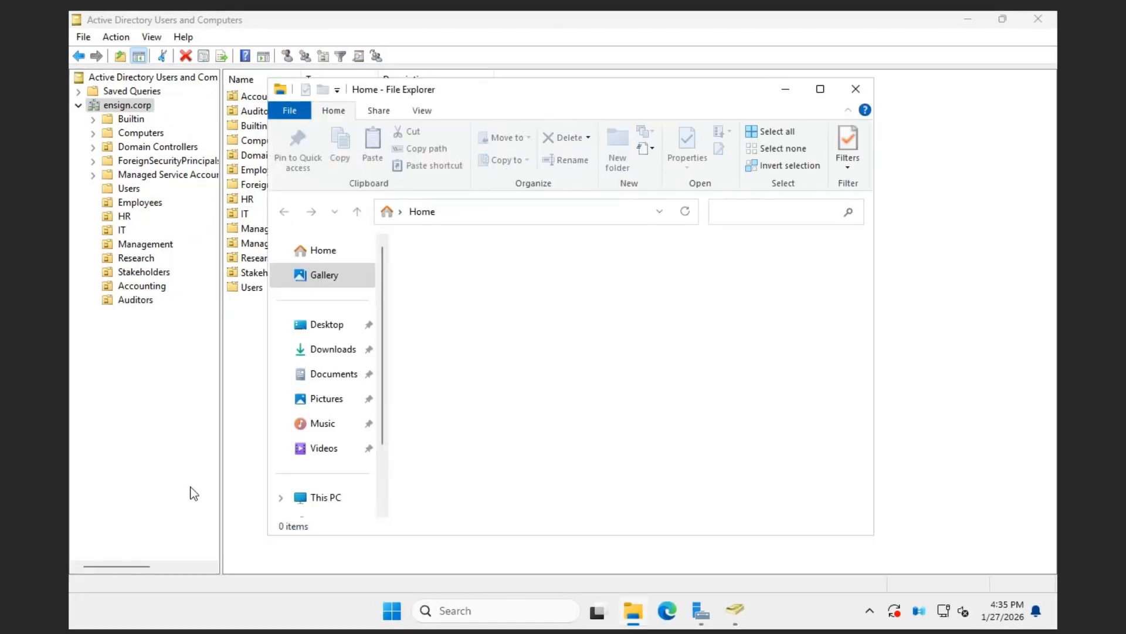
pyautogui.click(317, 497)
pyautogui.doubleClick(470, 273)
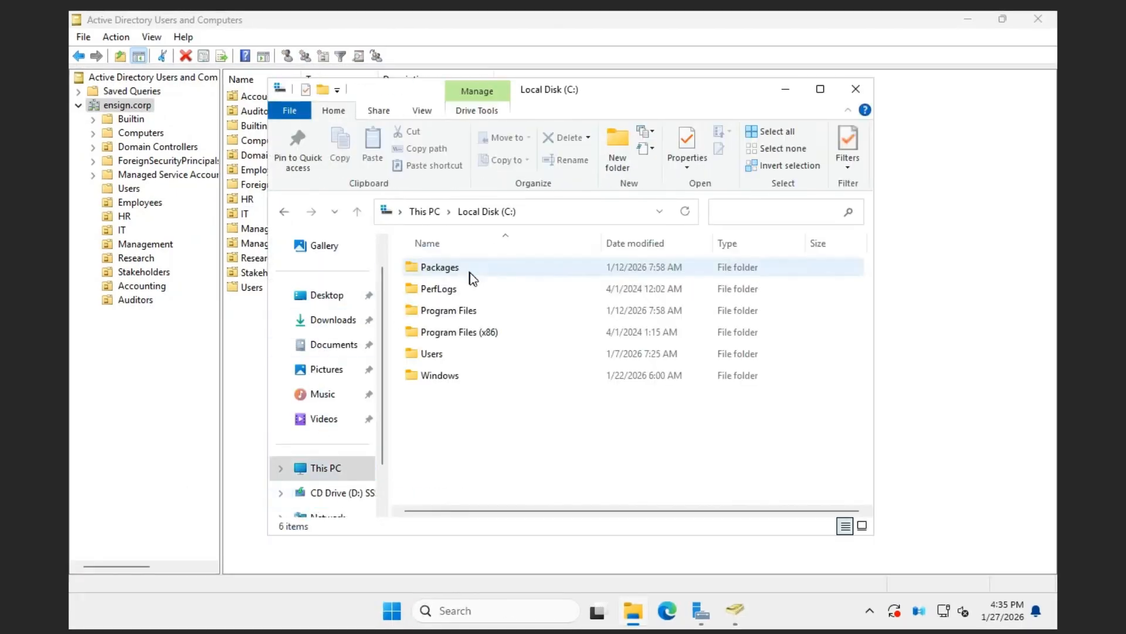
pyautogui.rightClick(526, 446)
pyautogui.moveTo(569, 410)
pyautogui.click(698, 419)
pyautogui.write('PromiseLand')
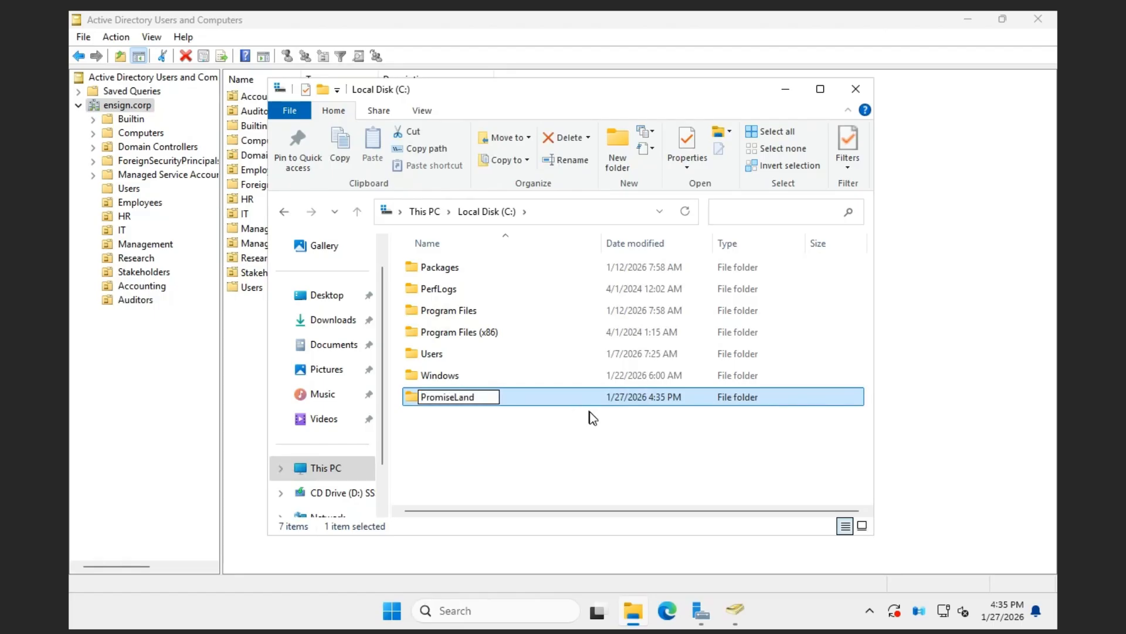
pyautogui.click(550, 459)
# Open the PromiseLand folder and create a subfolder named Employees in it
pyautogui.doubleClick(459, 401)
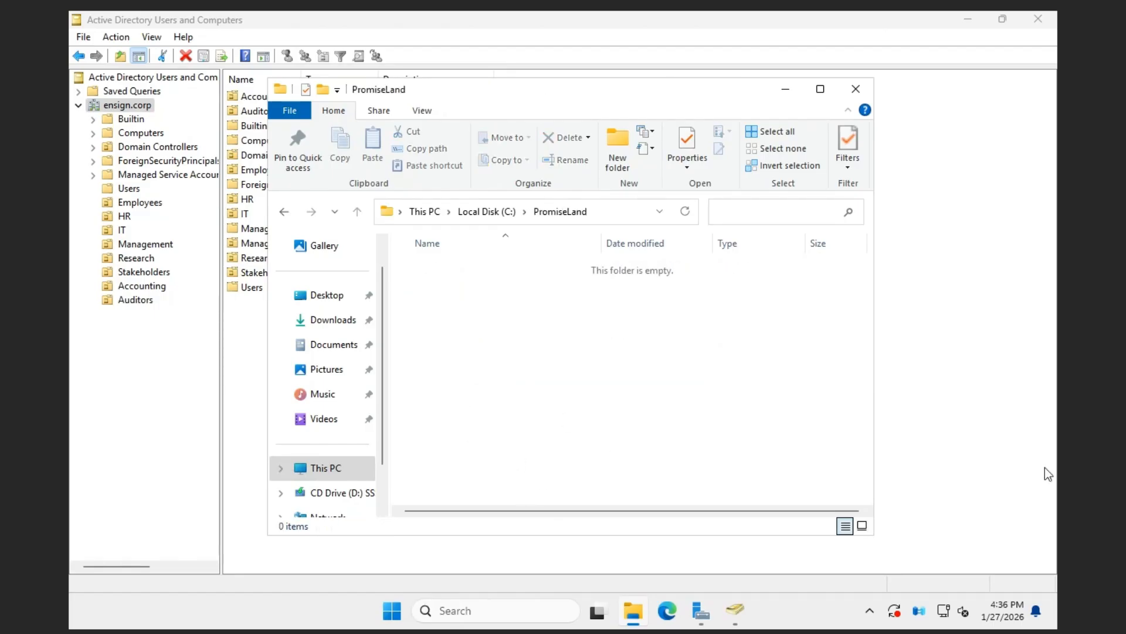
pyautogui.rightClick(515, 368)
pyautogui.moveTo(554, 553)
pyautogui.click(718, 509)
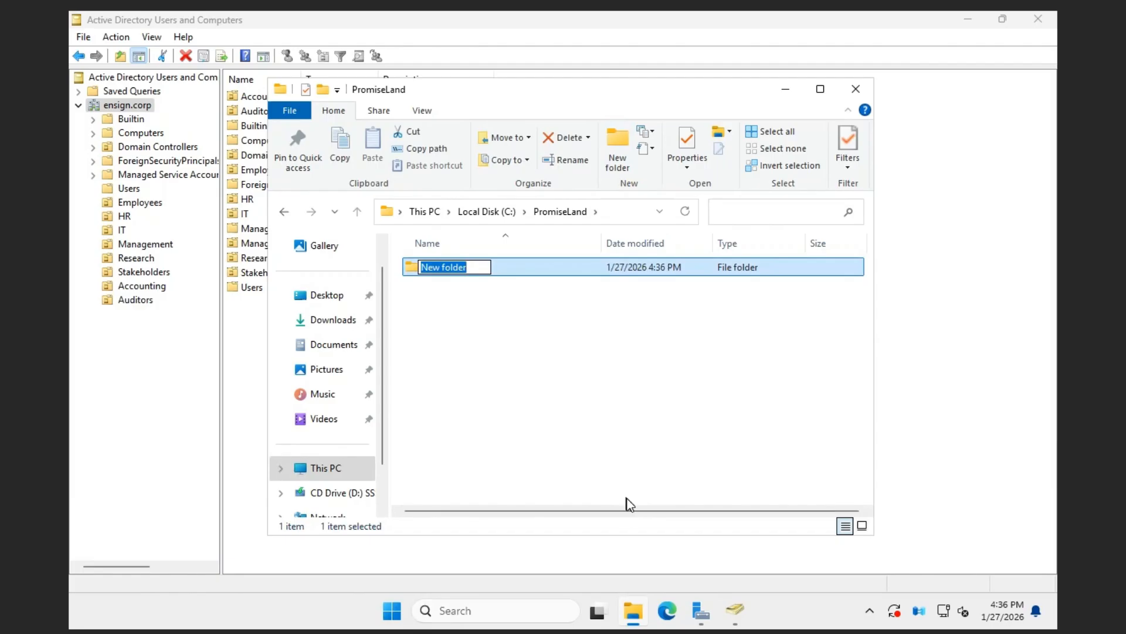
pyautogui.write('Employees')
pyautogui.press('Return')
# Create two more subfolders in PromiseLand named HR and IT
pyautogui.click(616, 143)
pyautogui.write('HR')
pyautogui.press('Return')
pyautogui.click(616, 143)
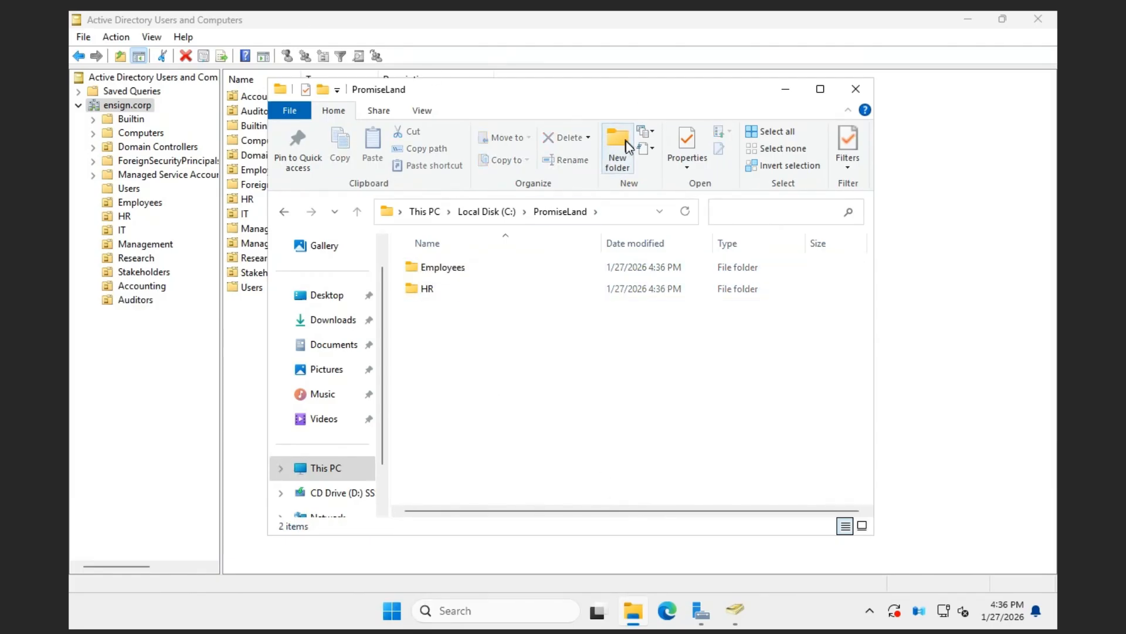
pyautogui.write('IT')
pyautogui.rightClick(536, 386)
# Add subfolders named Management and Research to PromiseLand
pyautogui.click(623, 149)
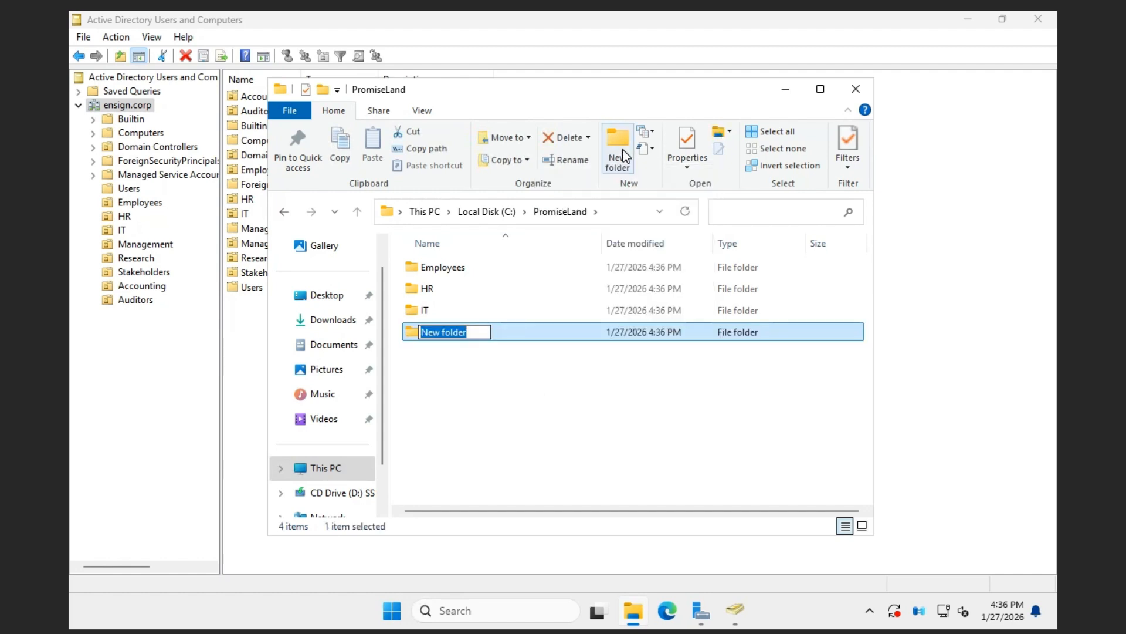
pyautogui.write('Management')
pyautogui.press('Return')
pyautogui.click(623, 150)
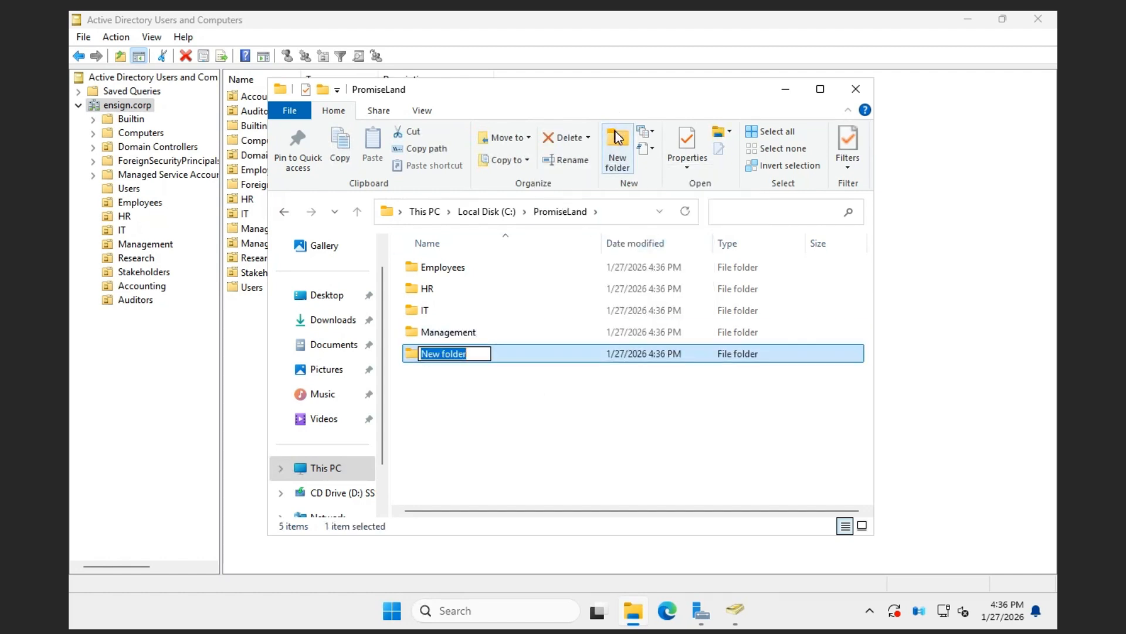
pyautogui.write('Resaerc')
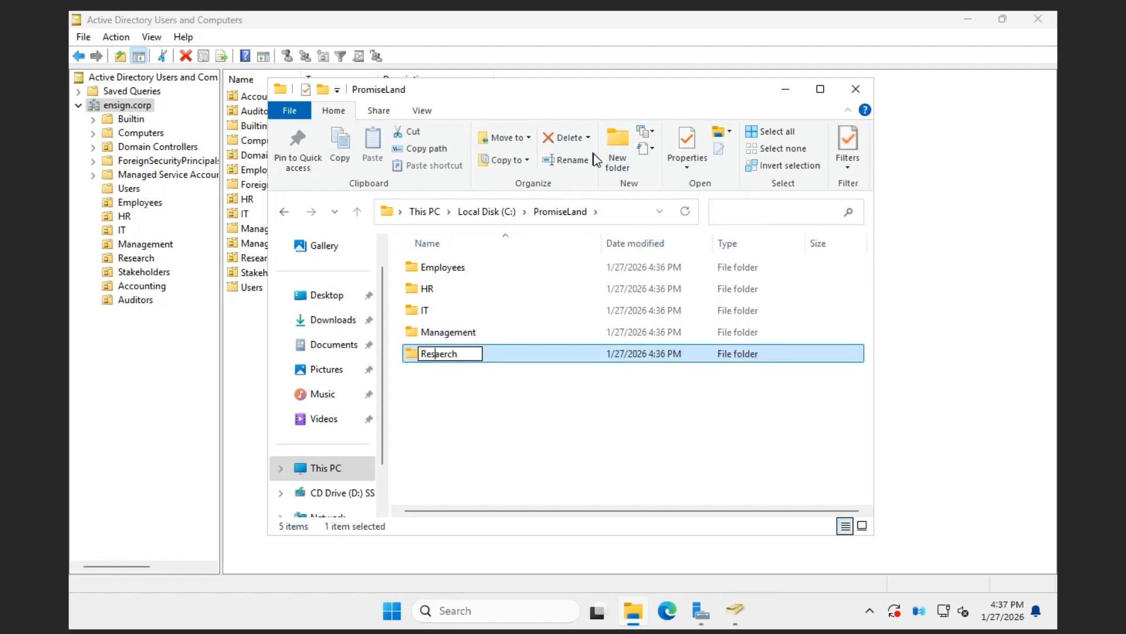
pyautogui.write('a')
pyautogui.press('Return')
# Add subfolders named Accounting and Stakeholders to PromiseLand
pyautogui.click(620, 147)
pyautogui.write('Accounting')
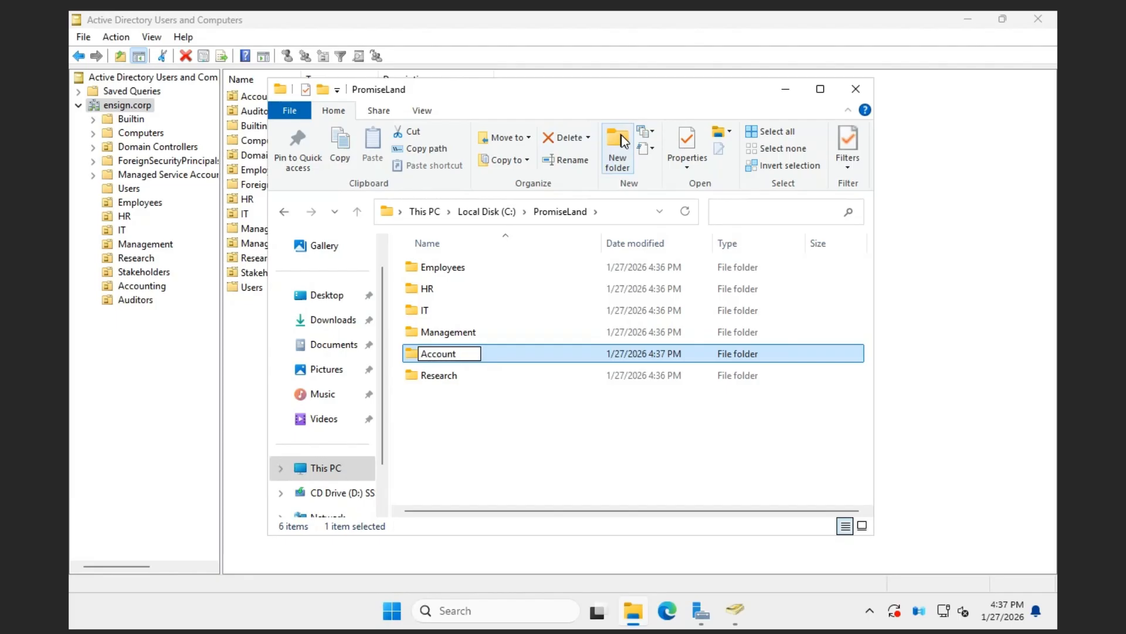
pyautogui.press('Return')
pyautogui.click(624, 140)
pyautogui.write('Stakeh')
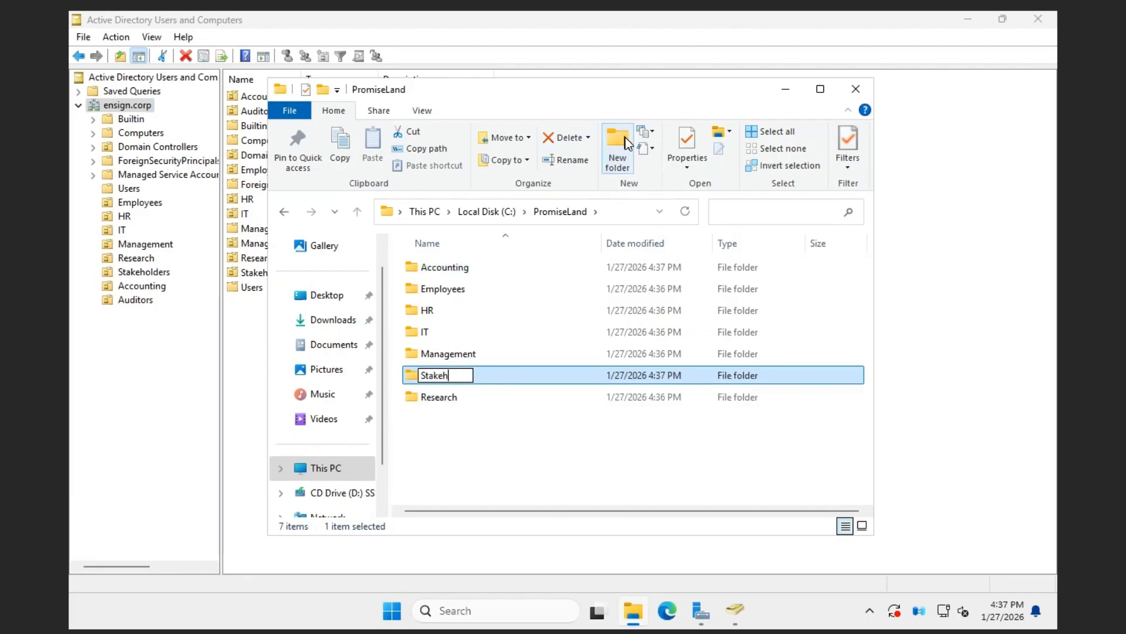
pyautogui.write('olders')
pyautogui.press('Return')
# Add a subfolder named Auditors to PromiseLand and maximize the folder window
pyautogui.click(625, 137)
pyautogui.write('A')
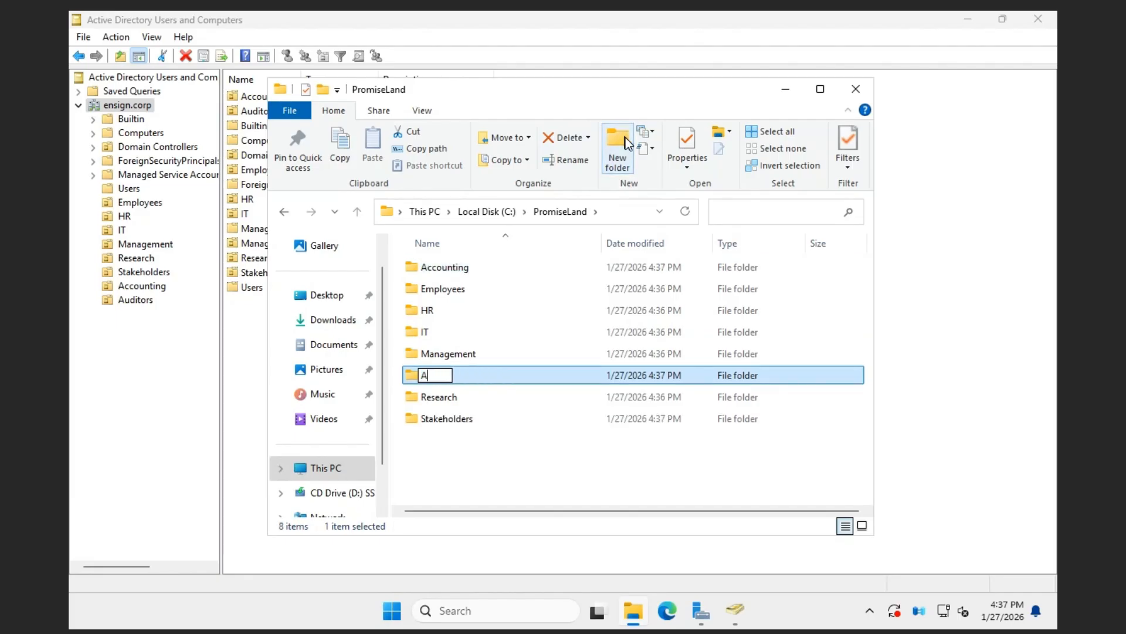
pyautogui.write('uditors')
pyautogui.press('Return')
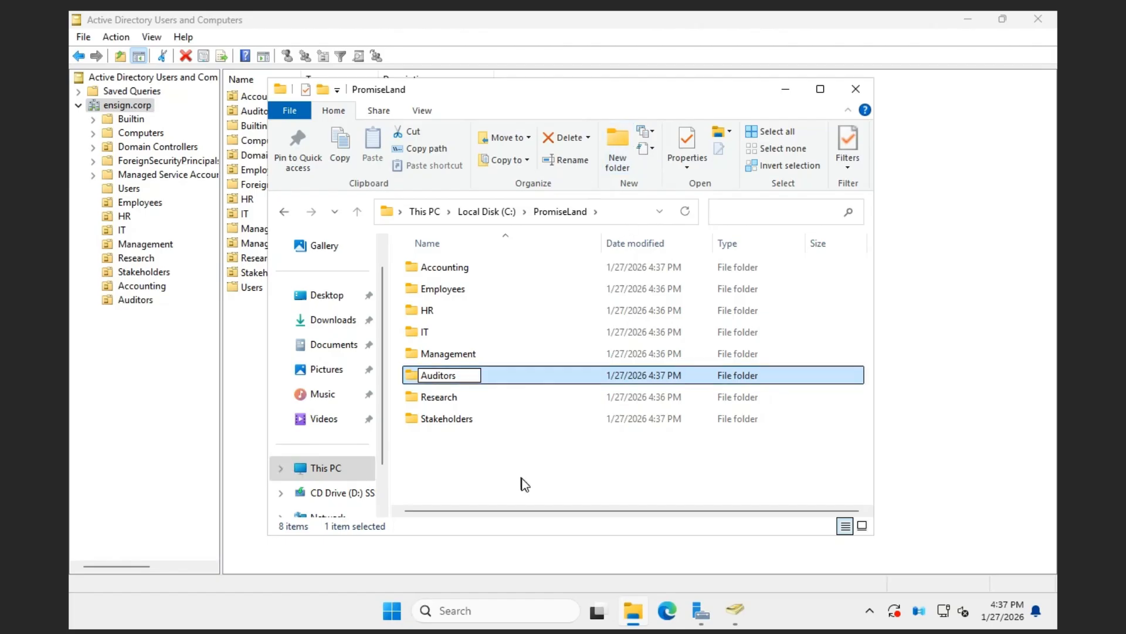
pyautogui.click(520, 483)
pyautogui.click(820, 90)
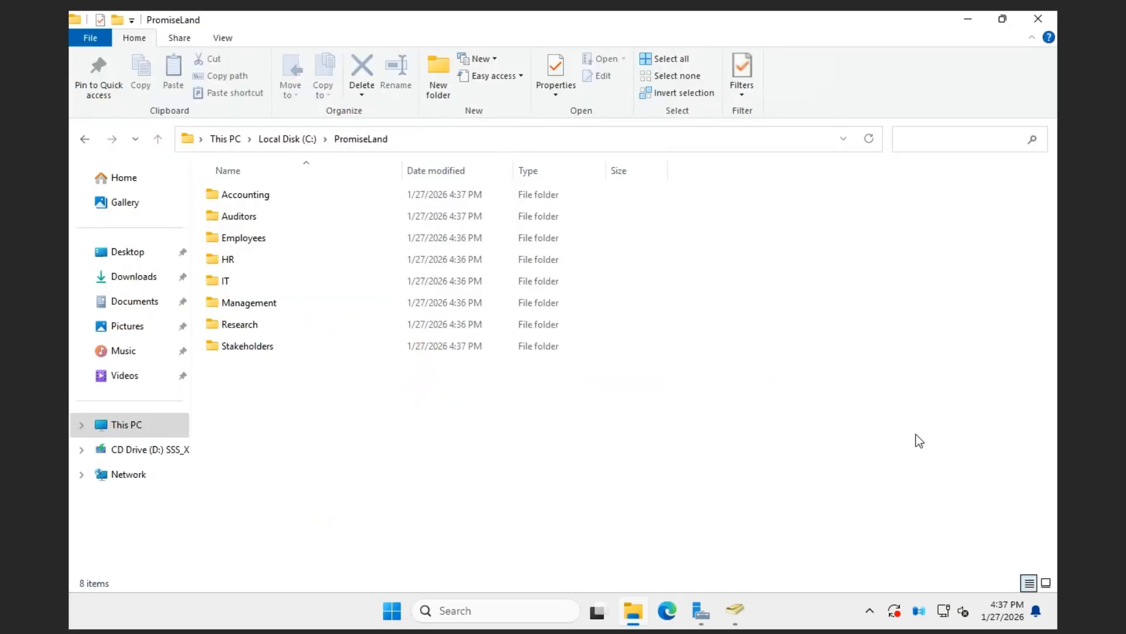
# Open Local Disk (C:) in a separate window and bring up the drive's security permissions for editing
pyautogui.middleClick(291, 137)
pyautogui.rightClick(508, 369)
pyautogui.click(537, 553)
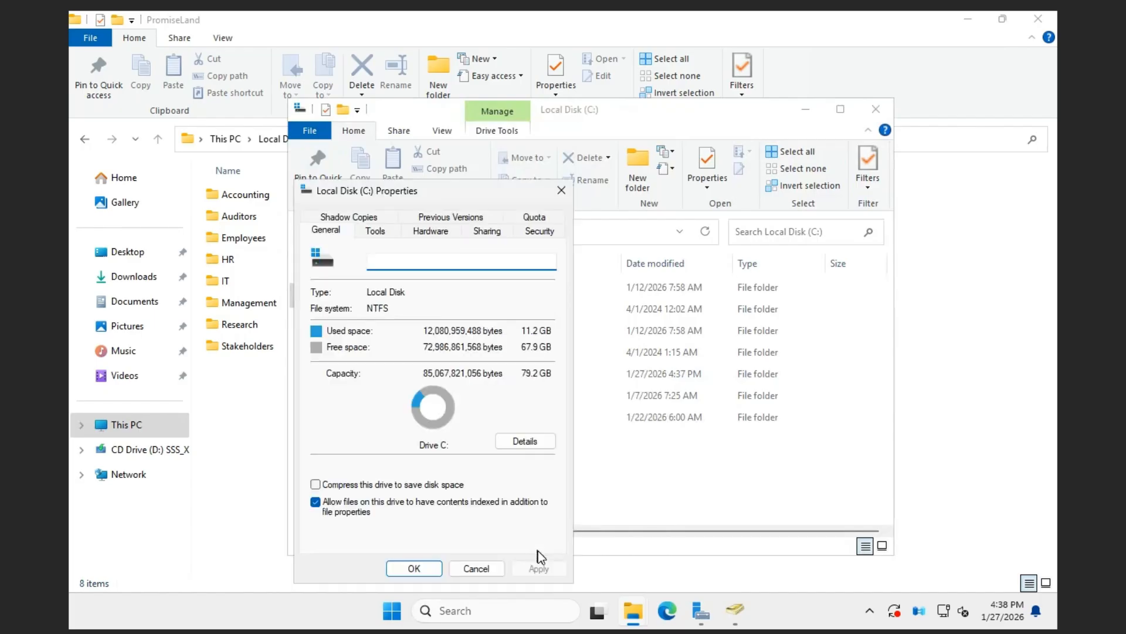
pyautogui.click(539, 230)
pyautogui.click(535, 376)
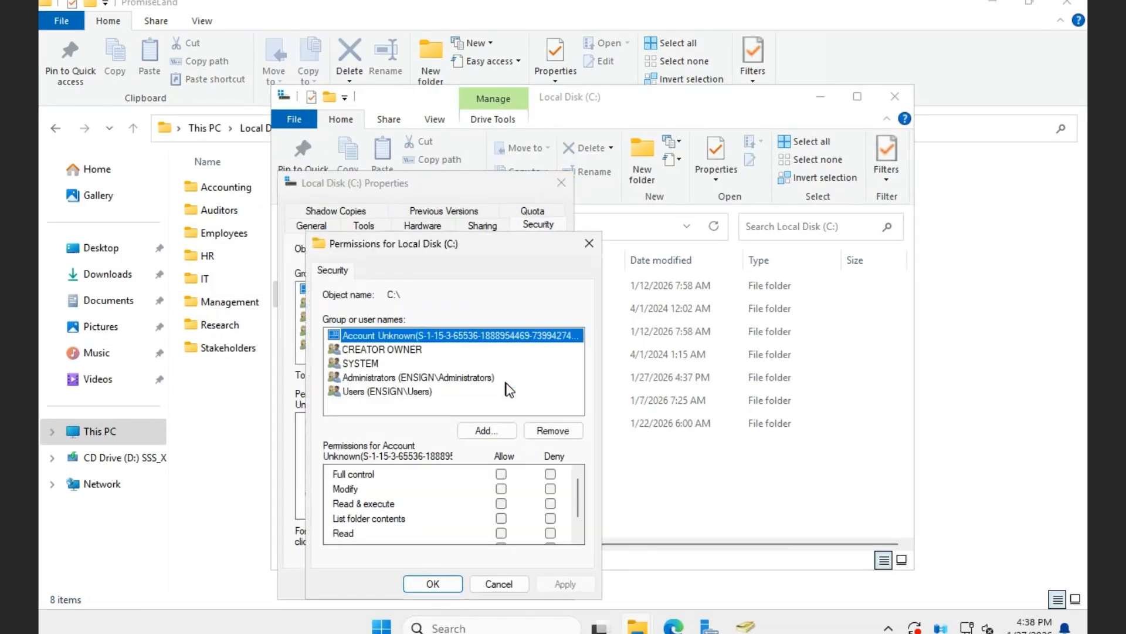
# Add a domain user account to the C: permissions, allow it Full control, and apply the change despite errors
pyautogui.click(487, 430)
pyautogui.write('sarah')
pyautogui.click(579, 447)
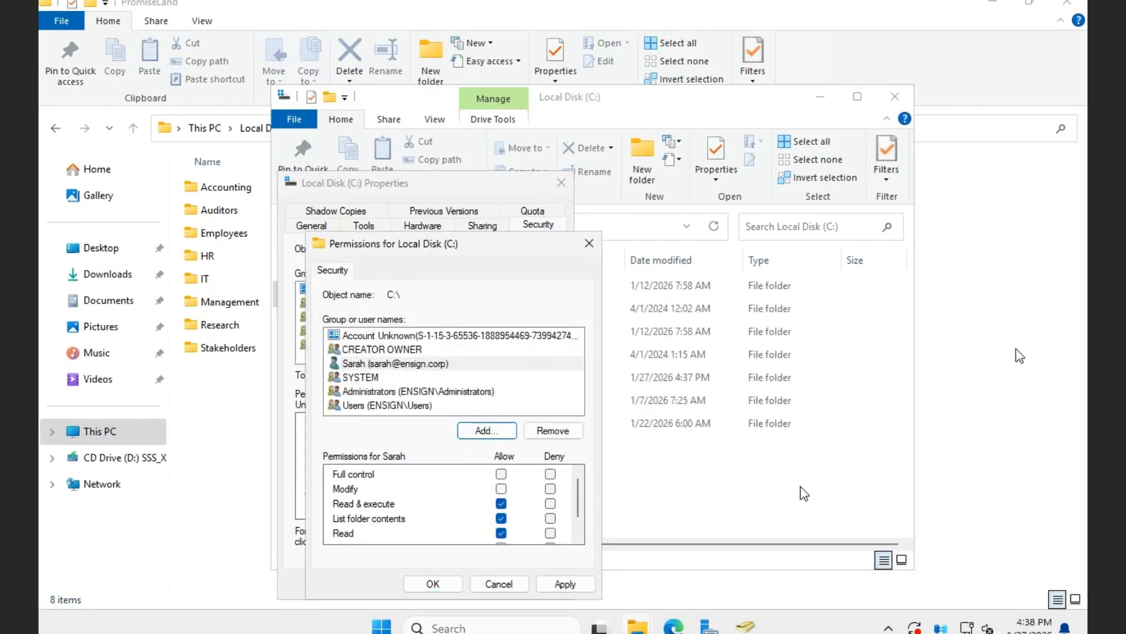
pyautogui.click(501, 473)
pyautogui.click(564, 584)
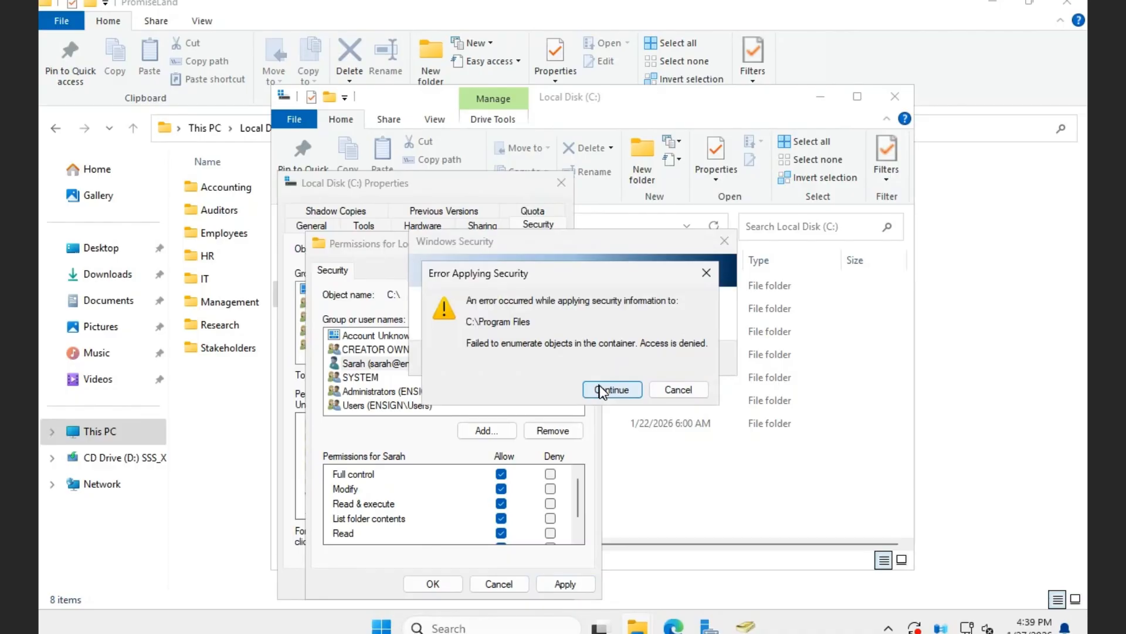
pyautogui.click(602, 390)
# Add a second domain user to the C: permissions with Full control, apply it, and dismiss the remaining errors
pyautogui.click(487, 430)
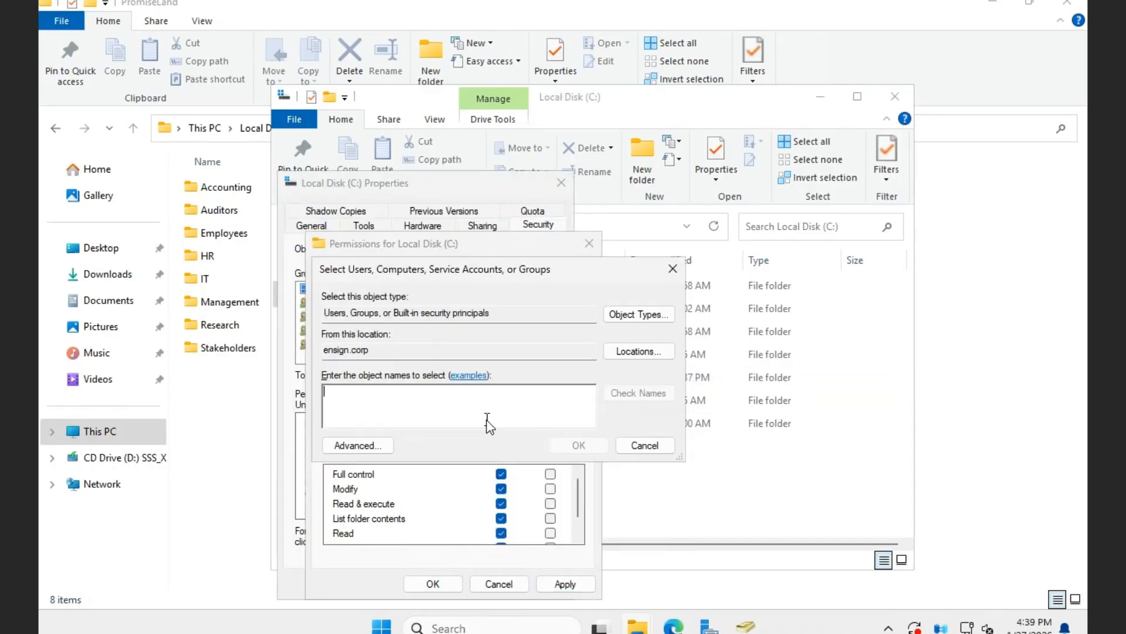
pyautogui.write('phil')
pyautogui.click(579, 446)
pyautogui.click(564, 584)
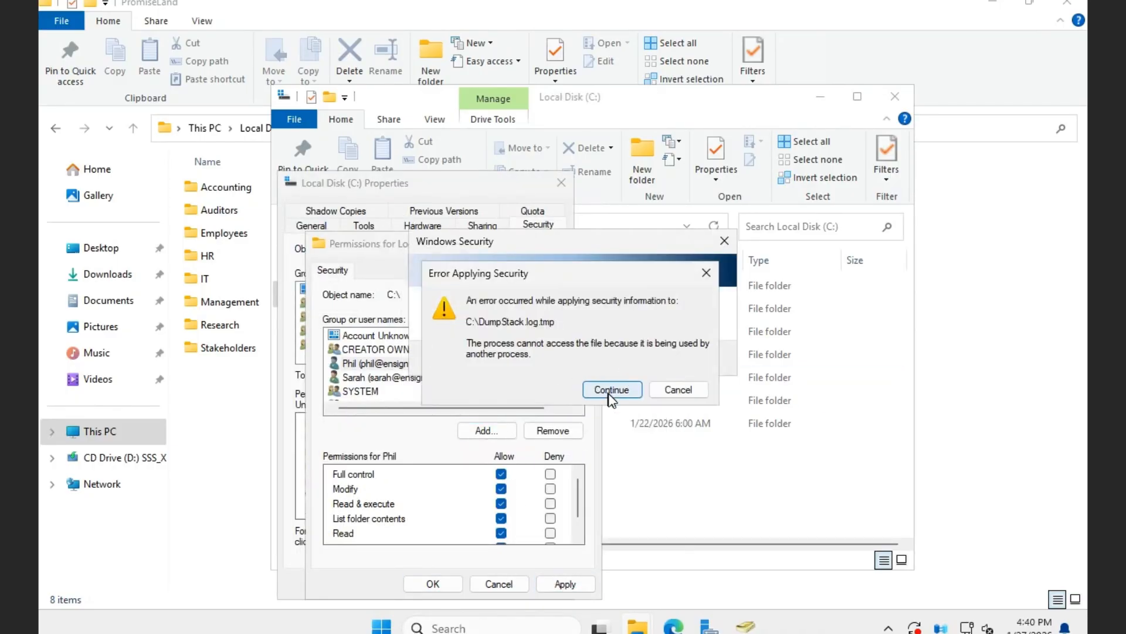
pyautogui.click(610, 393)
pyautogui.click(610, 393)
pyautogui.click(675, 390)
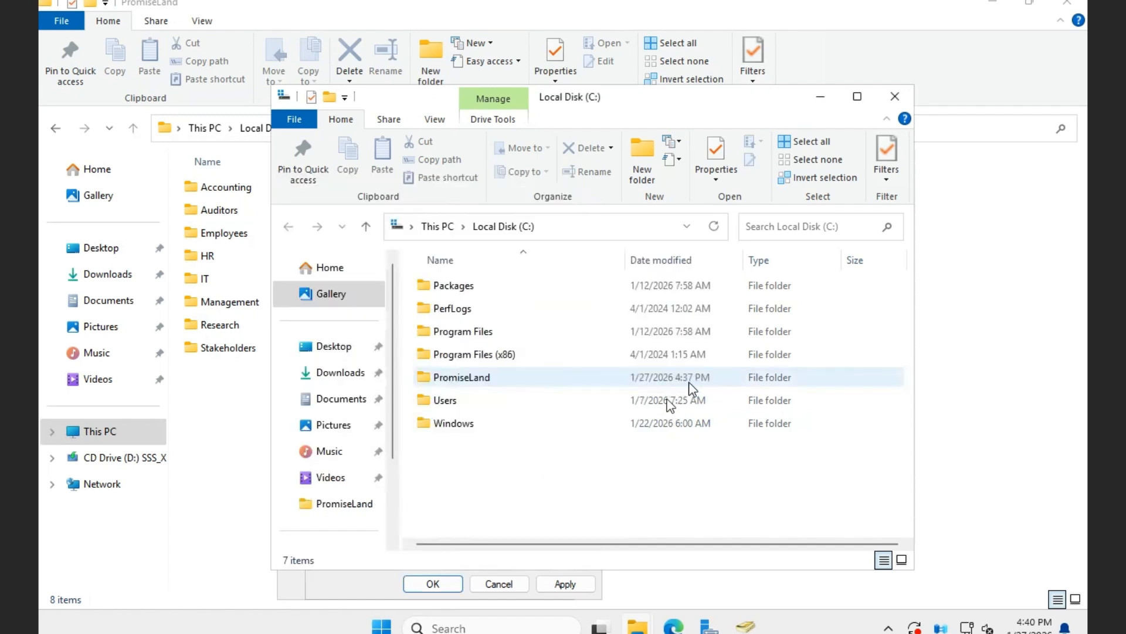
# Add a third domain user to the C: permissions, correcting the object name where needed
pyautogui.write('Ted')
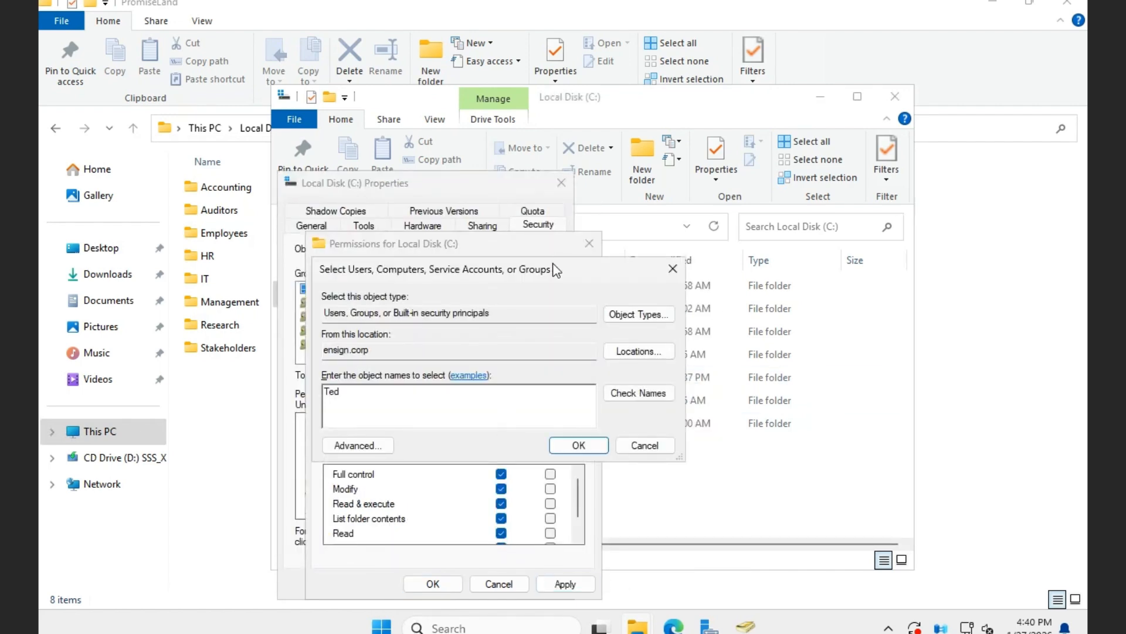
pyautogui.press('Return')
pyautogui.click(691, 293)
pyautogui.press('BackSpace')
pyautogui.press('BackSpace')
pyautogui.press('BackSpace')
pyautogui.press('BackSpace')
pyautogui.press('BackSpace')
pyautogui.click(588, 448)
pyautogui.click(496, 429)
pyautogui.click(672, 269)
# Add two more domain users to the C: permissions, checking each account name
pyautogui.click(503, 429)
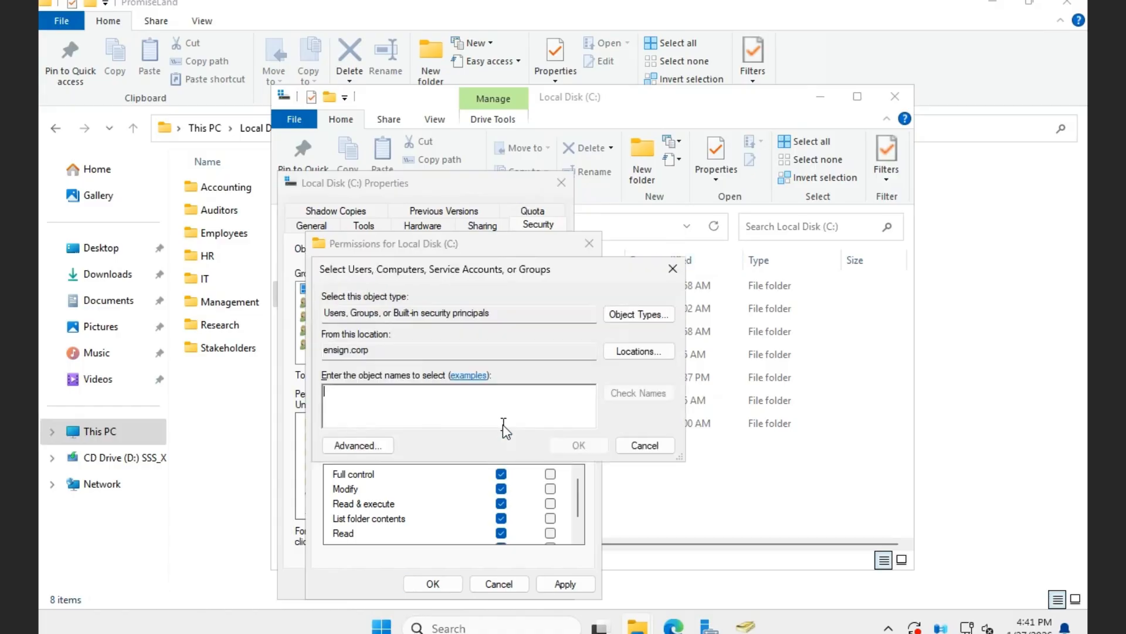
pyautogui.write('murtaugh')
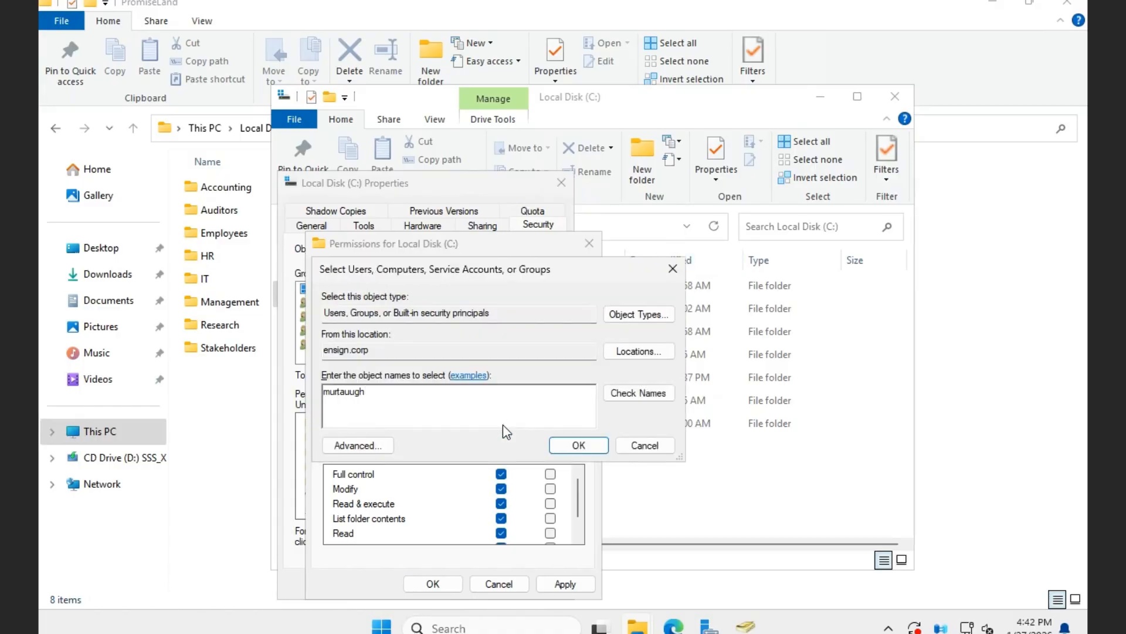
pyautogui.click(639, 394)
pyautogui.click(588, 446)
pyautogui.click(503, 428)
pyautogui.write('spencer')
pyautogui.click(637, 394)
pyautogui.click(596, 445)
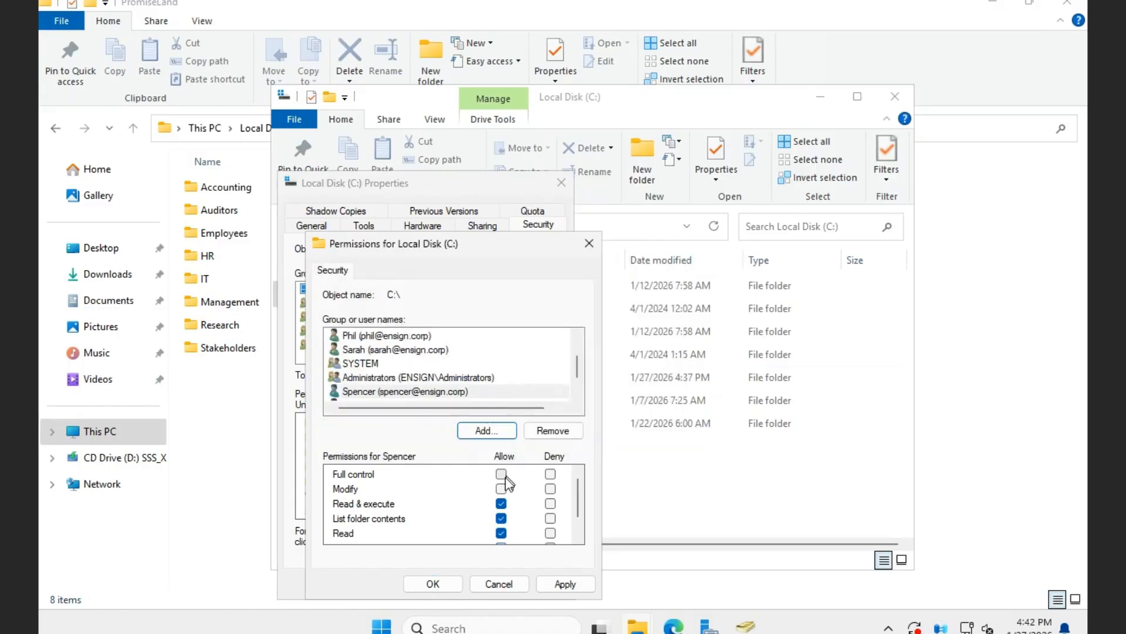
# Look up another two ensign.corp user accounts and add them to the C: permissions list
pyautogui.click(494, 433)
pyautogui.click(623, 392)
pyautogui.click(579, 445)
pyautogui.click(492, 437)
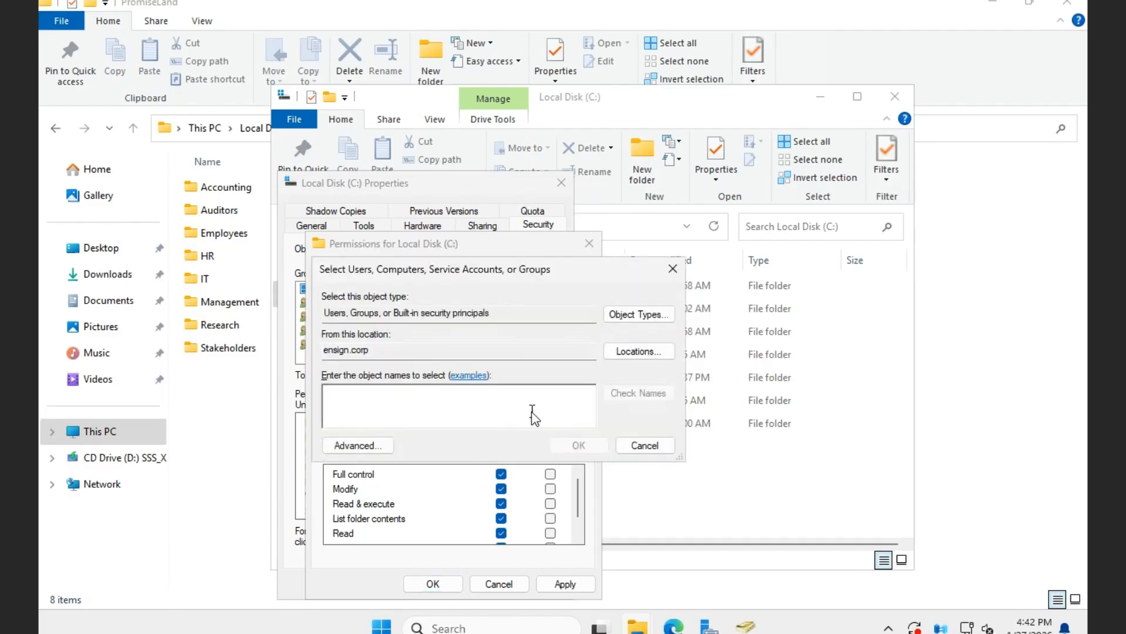
pyautogui.write('jeanned')
pyautogui.click(636, 388)
pyautogui.click(580, 445)
# Add three further ensign.corp user accounts to the C: permissions, validating each name
pyautogui.click(494, 433)
pyautogui.write('yosef')
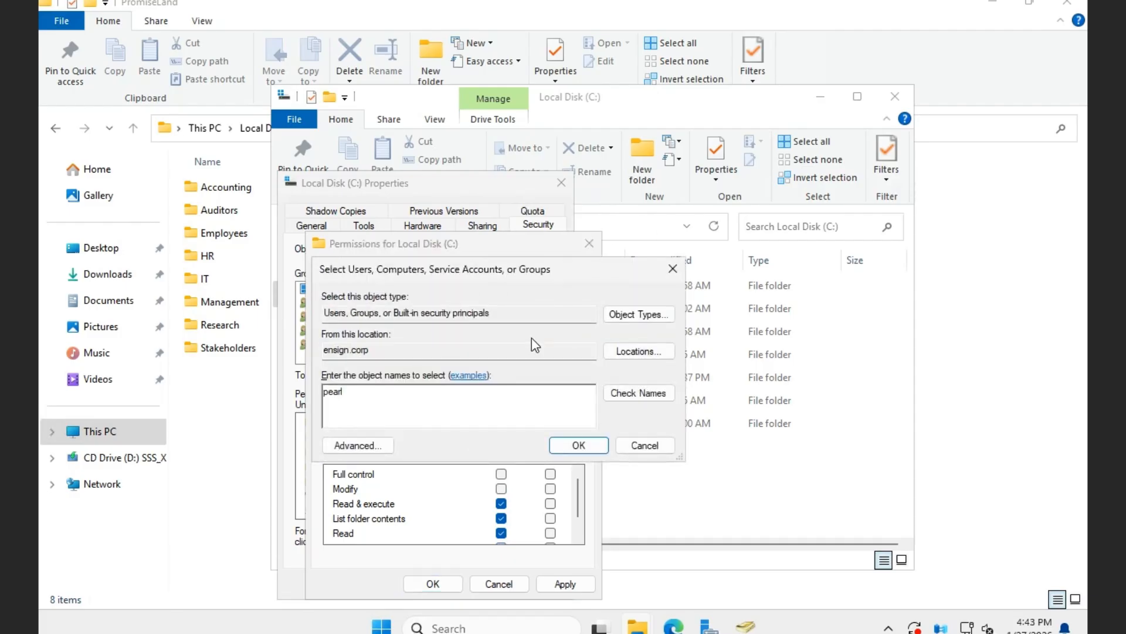
pyautogui.click(636, 394)
pyautogui.click(579, 445)
pyautogui.click(494, 429)
pyautogui.write('frank')
pyautogui.click(637, 393)
pyautogui.click(579, 445)
pyautogui.click(495, 431)
pyautogui.write('frank')
pyautogui.click(636, 393)
pyautogui.click(579, 445)
# Allow Full control on C: for the newly added domain users that lack it
pyautogui.click(377, 338)
pyautogui.click(405, 363)
pyautogui.click(501, 474)
pyautogui.click(433, 390)
pyautogui.click(410, 336)
pyautogui.click(410, 392)
pyautogui.click(501, 474)
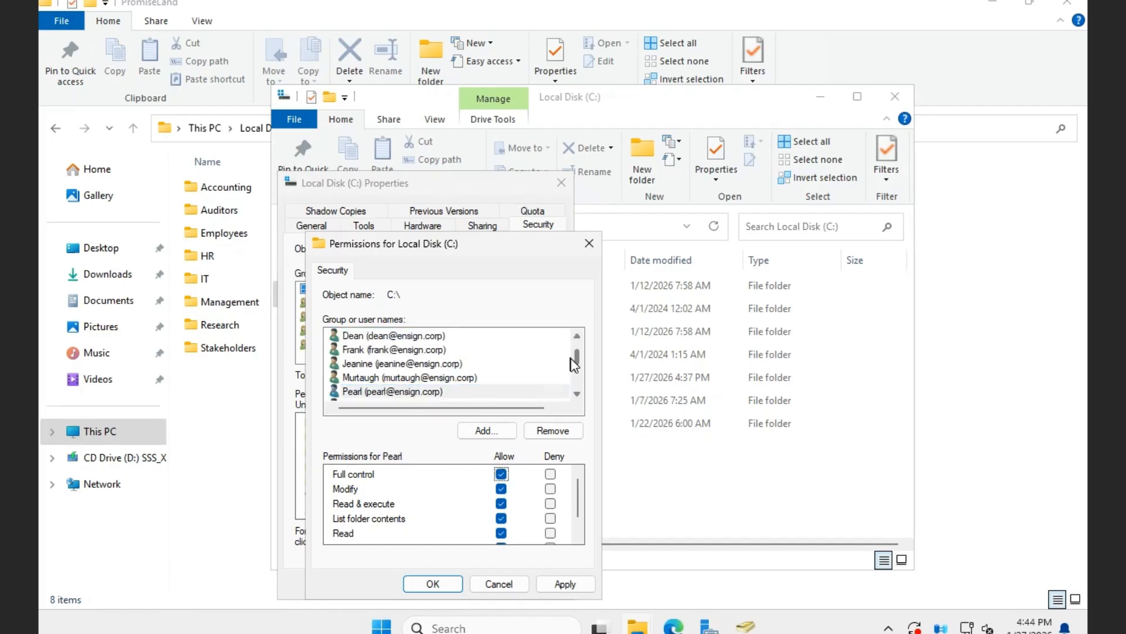
# Review the C: permissions assigned to the other domain users in the list
pyautogui.click(577, 397)
pyautogui.click(448, 390)
pyautogui.click(577, 334)
pyautogui.click(411, 349)
pyautogui.click(577, 334)
pyautogui.click(411, 336)
pyautogui.click(577, 334)
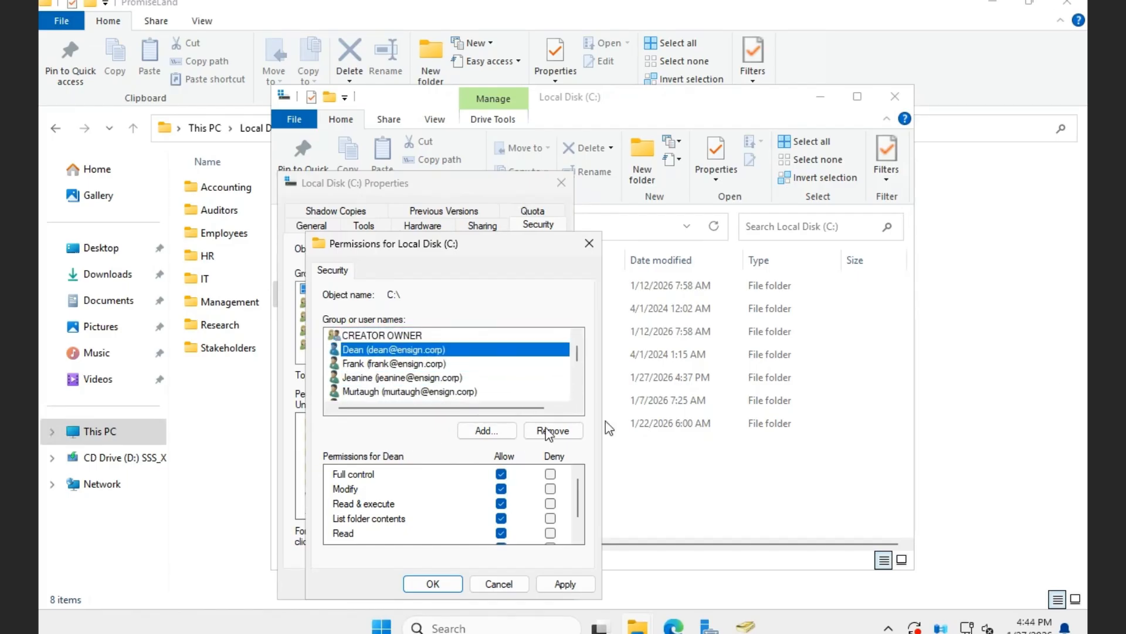
# Add the remaining domain user accounts to the C: permissions list, checking each name
pyautogui.click(494, 430)
pyautogui.write('sally')
pyautogui.click(636, 393)
pyautogui.click(579, 445)
pyautogui.click(495, 430)
pyautogui.write('bruce')
pyautogui.click(637, 393)
pyautogui.click(578, 445)
pyautogui.click(496, 430)
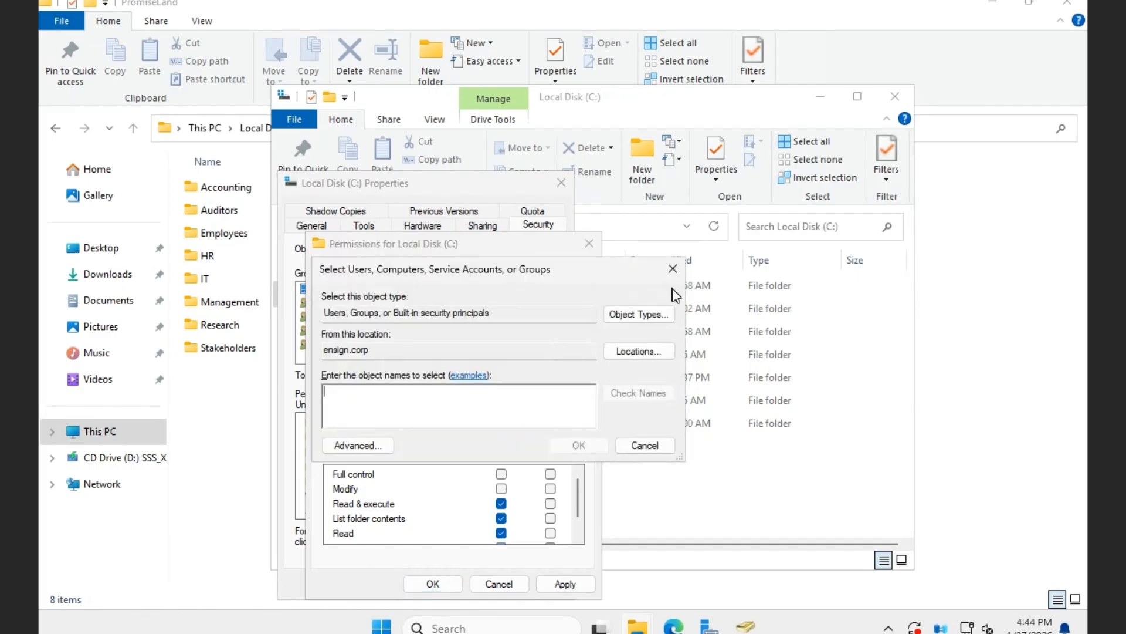
pyautogui.write('stephen')
pyautogui.click(638, 392)
pyautogui.click(579, 445)
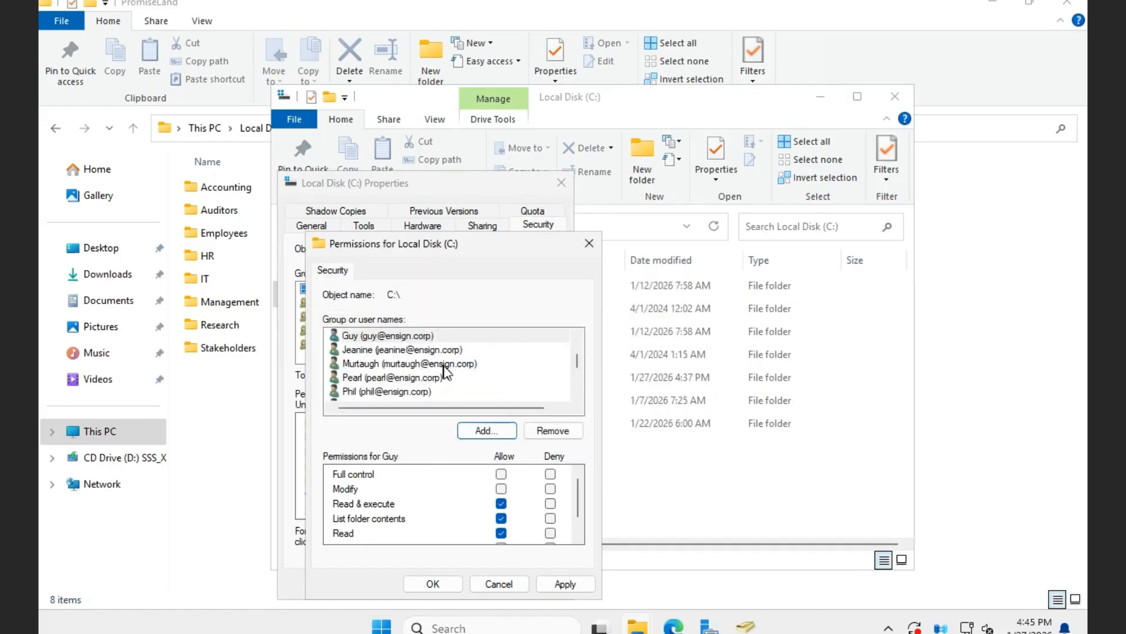
# Allow Full control on C: for the last added user and for the new user near the list's beginning
pyautogui.click(501, 474)
pyautogui.doubleClick(577, 335)
pyautogui.click(535, 350)
pyautogui.click(528, 336)
pyautogui.doubleClick(578, 335)
pyautogui.click(528, 336)
pyautogui.click(501, 474)
pyautogui.click(577, 336)
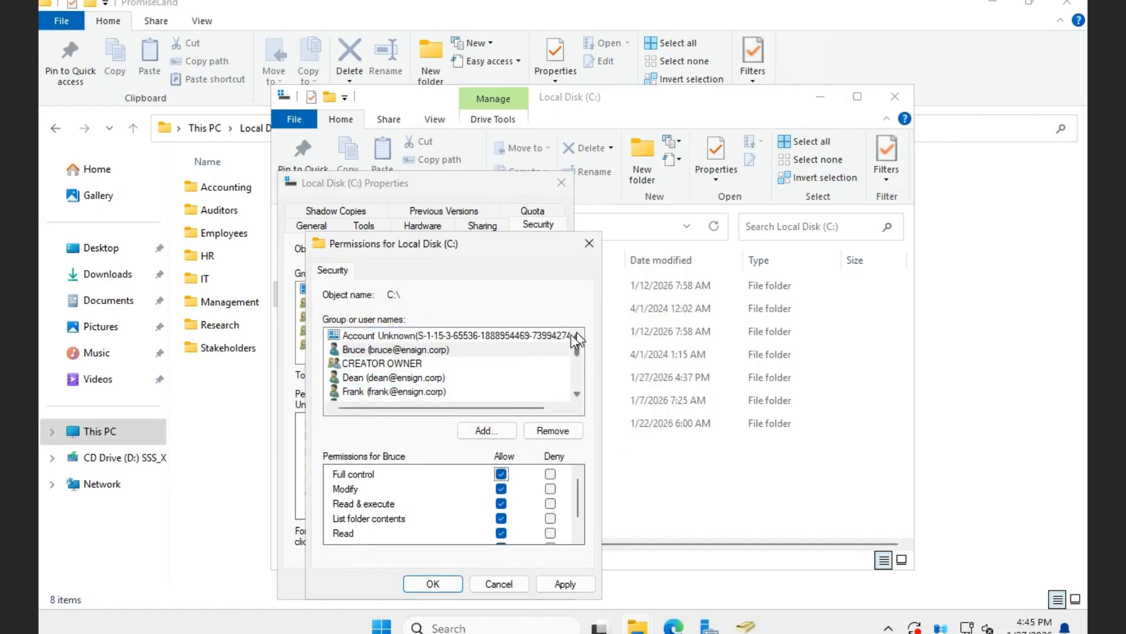
# Go through the following user entries and allow Full control on C: for the next newly added user
pyautogui.click(577, 394)
pyautogui.doubleClick(577, 395)
pyautogui.click(531, 378)
pyautogui.click(578, 394)
pyautogui.click(530, 378)
pyautogui.click(577, 394)
pyautogui.click(531, 391)
pyautogui.click(501, 474)
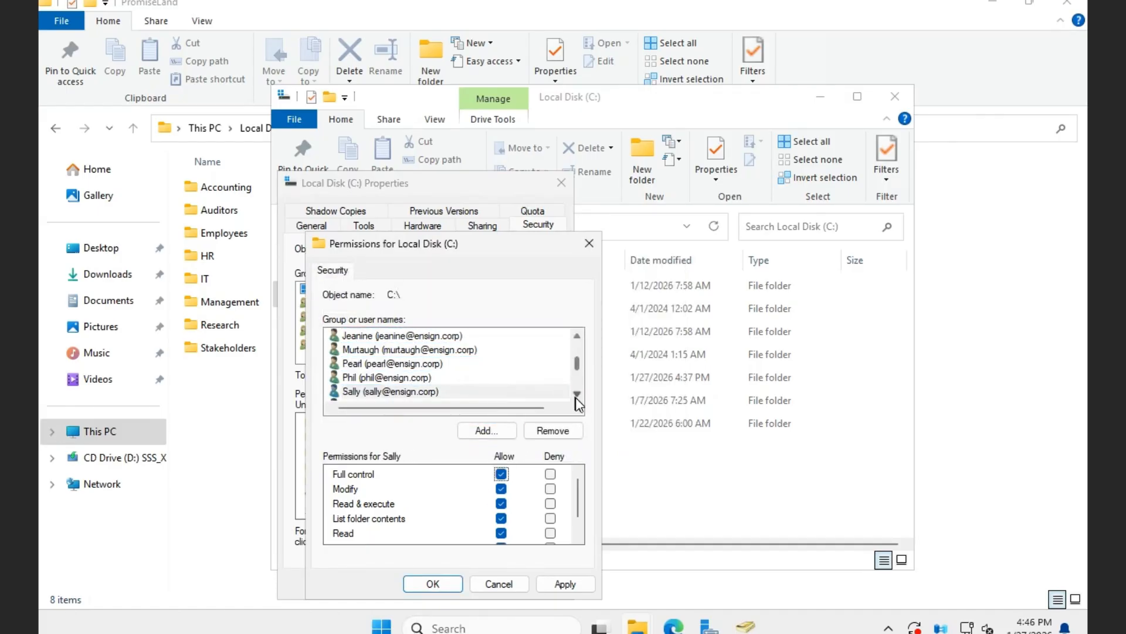
# Check the last domain user entries and apply the permission changes to C:, dismissing the errors
pyautogui.click(531, 391)
pyautogui.doubleClick(577, 394)
pyautogui.click(531, 391)
pyautogui.doubleClick(578, 394)
pyautogui.click(531, 377)
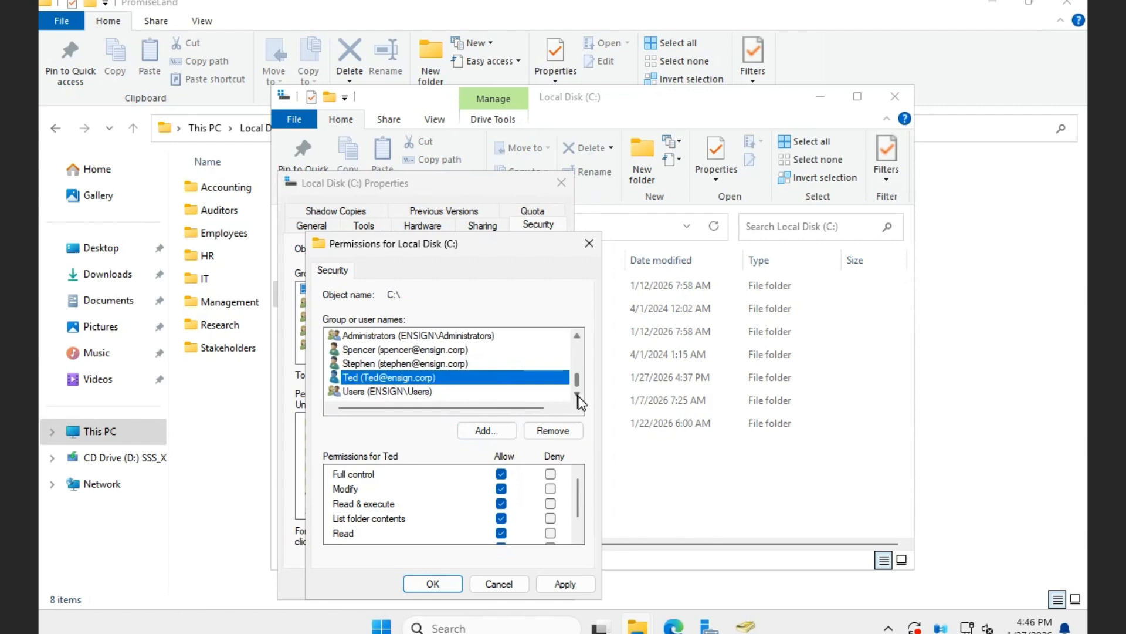
pyautogui.click(565, 584)
pyautogui.click(622, 375)
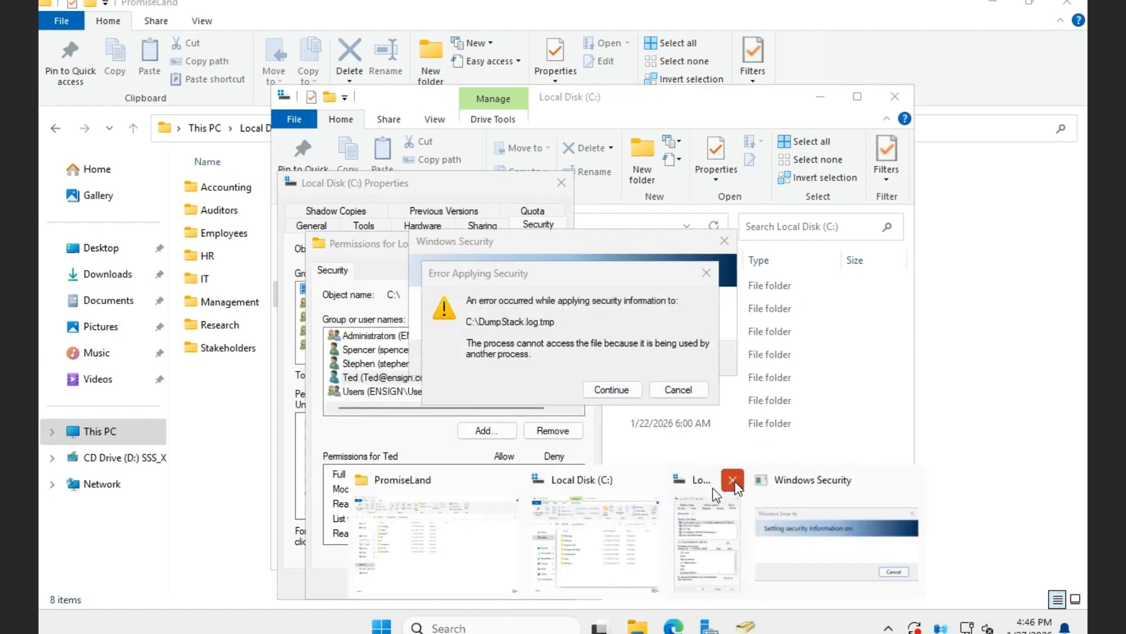
pyautogui.click(611, 390)
pyautogui.click(706, 273)
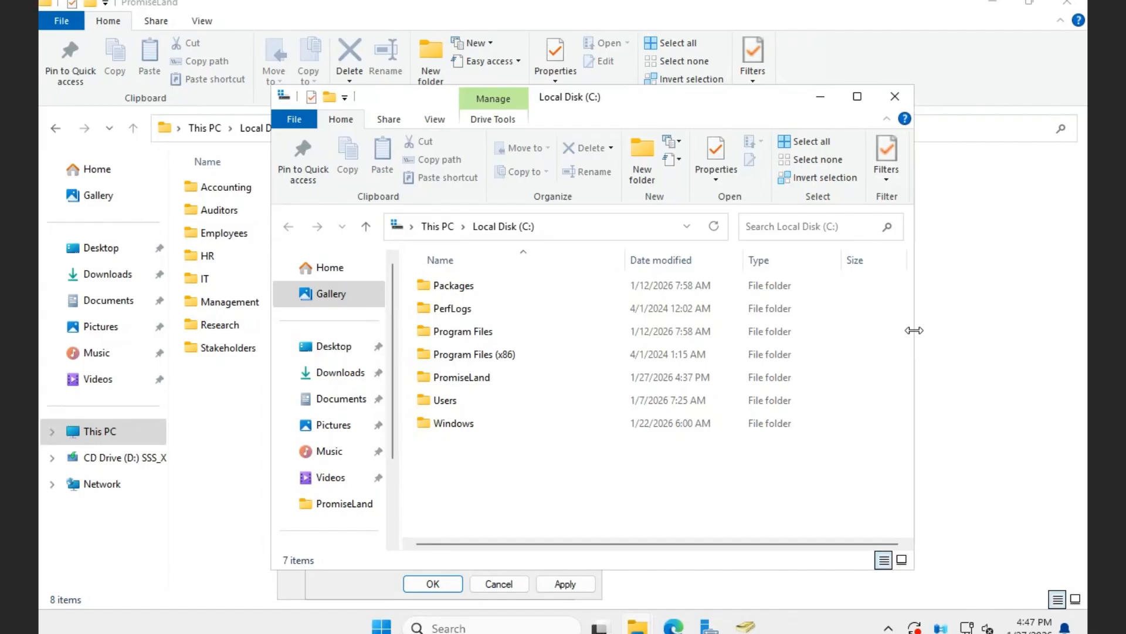
# Open the PromiseLand folder and bring up the HR subfolder's security permissions for editing
pyautogui.doubleClick(462, 376)
pyautogui.doubleClick(464, 422)
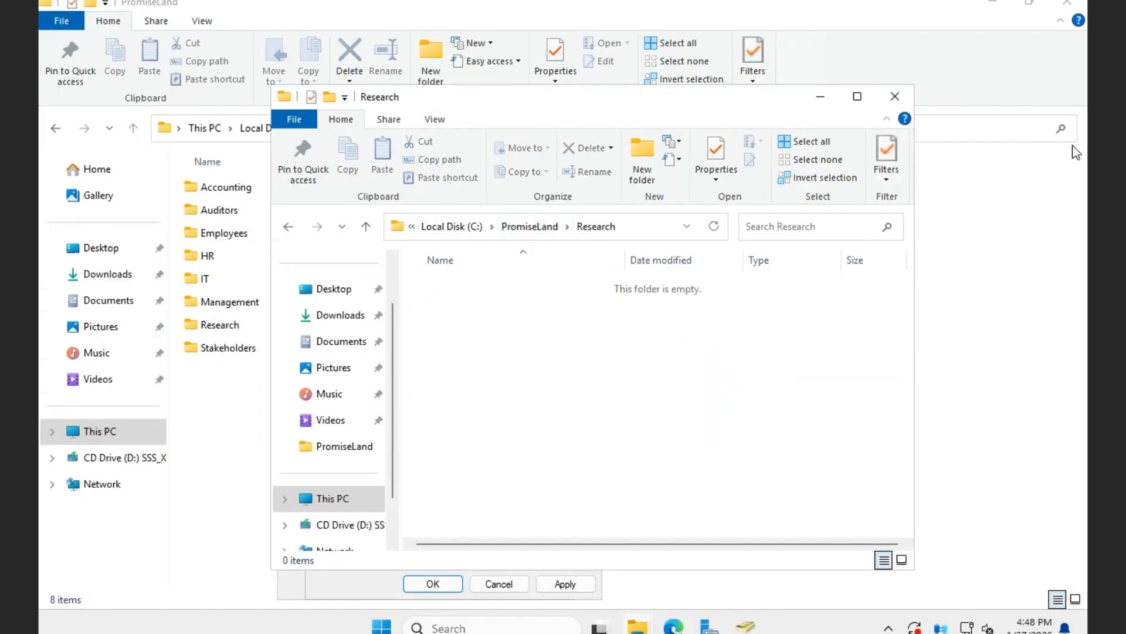
pyautogui.press('BackSpace')
pyautogui.click(491, 355)
pyautogui.rightClick(492, 355)
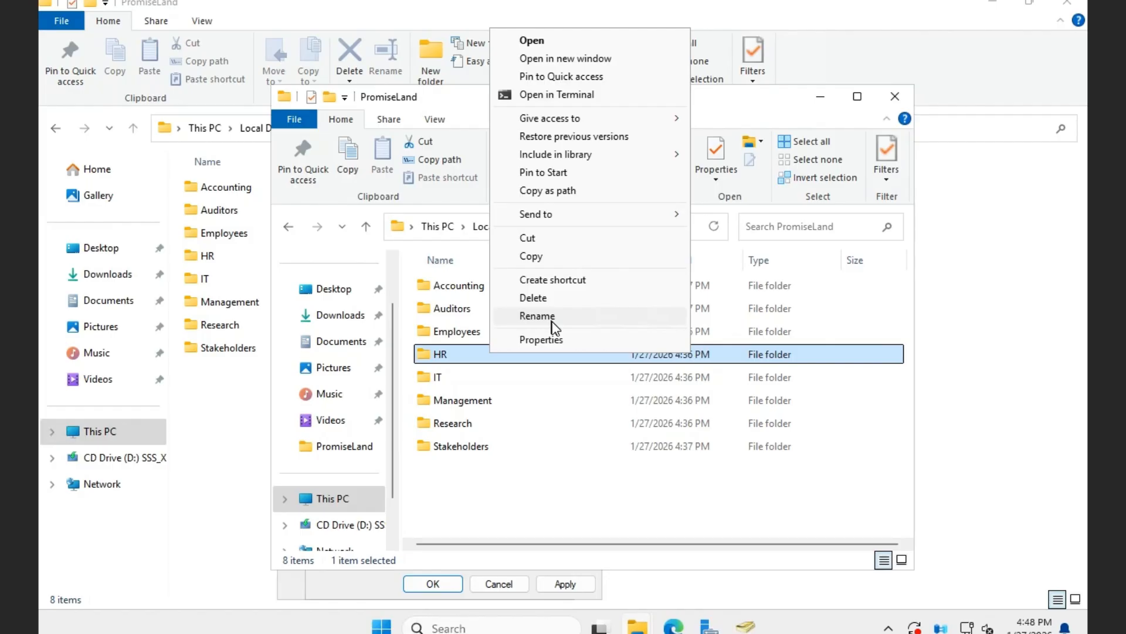
pyautogui.click(561, 340)
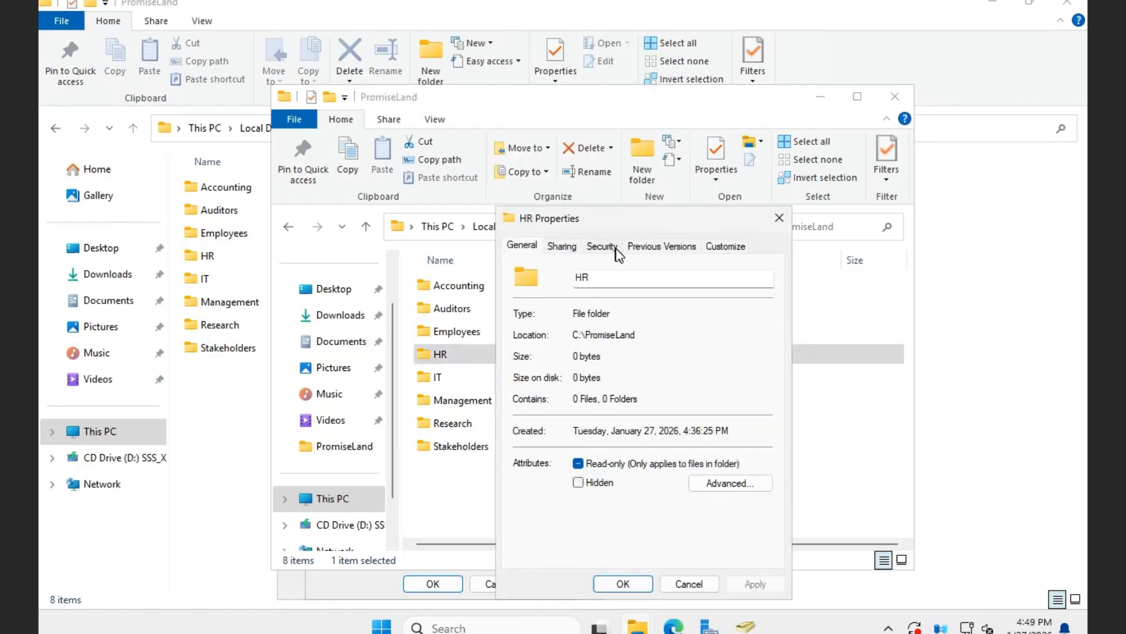
pyautogui.click(610, 247)
pyautogui.click(716, 392)
# Add the HR user's domain account to the HR folder's permissions, apply the change, and close the folder's properties
pyautogui.click(713, 433)
pyautogui.write('sarah')
pyautogui.click(887, 390)
pyautogui.click(797, 446)
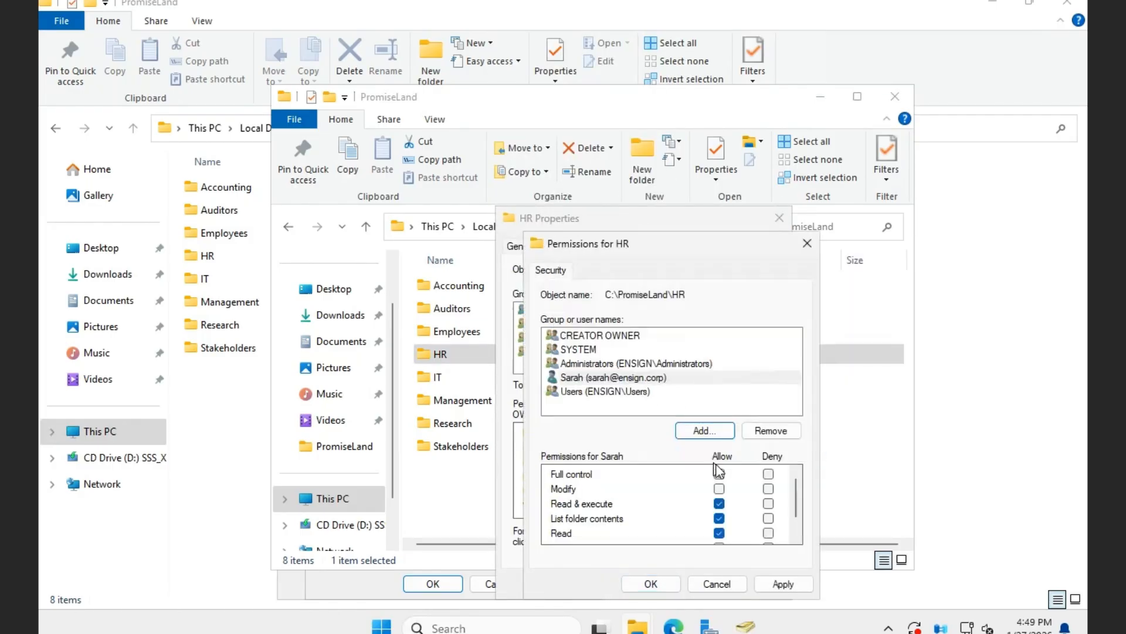
pyautogui.click(783, 583)
pyautogui.click(651, 583)
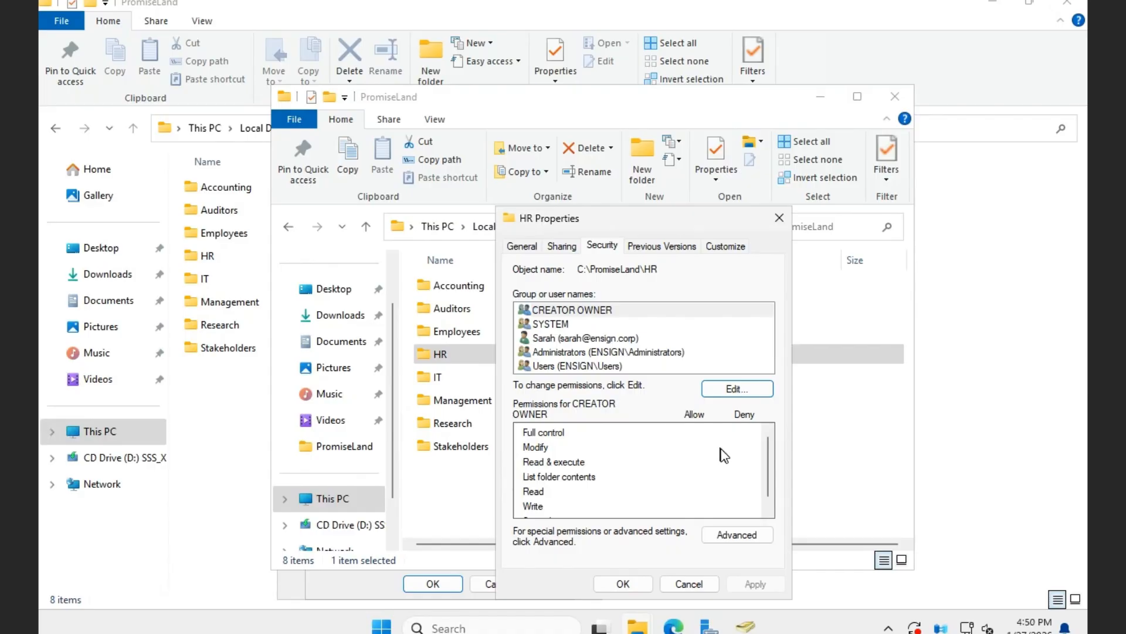
pyautogui.click(623, 584)
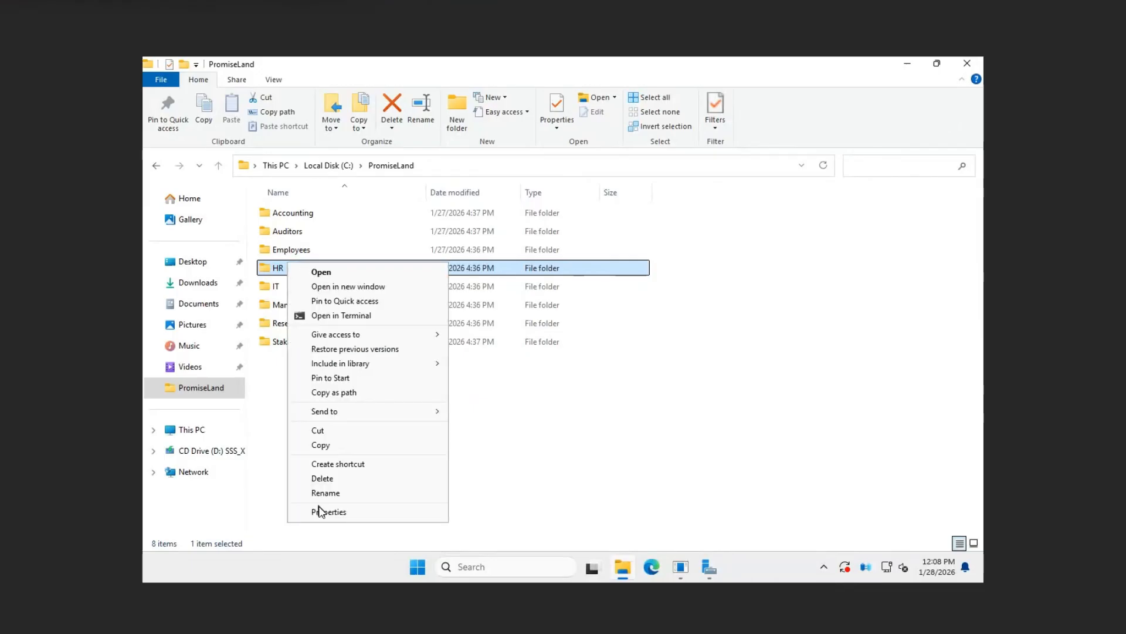
# Reopen the HR folder's security permissions for editing and select the SYSTEM entry
pyautogui.click(322, 511)
pyautogui.click(377, 259)
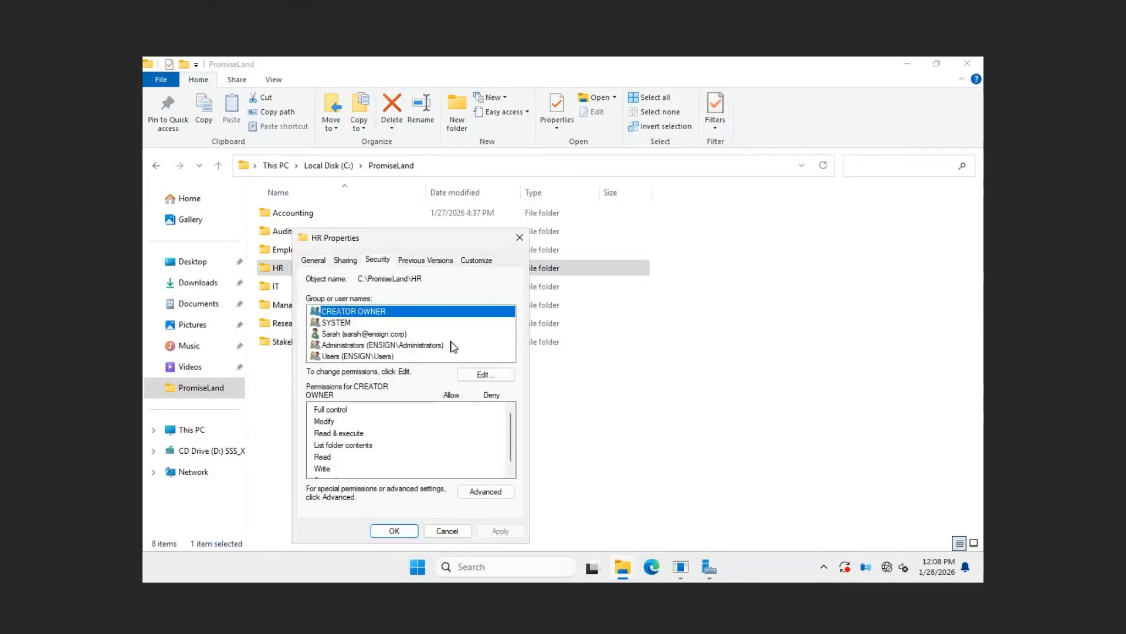
pyautogui.click(476, 375)
pyautogui.click(418, 344)
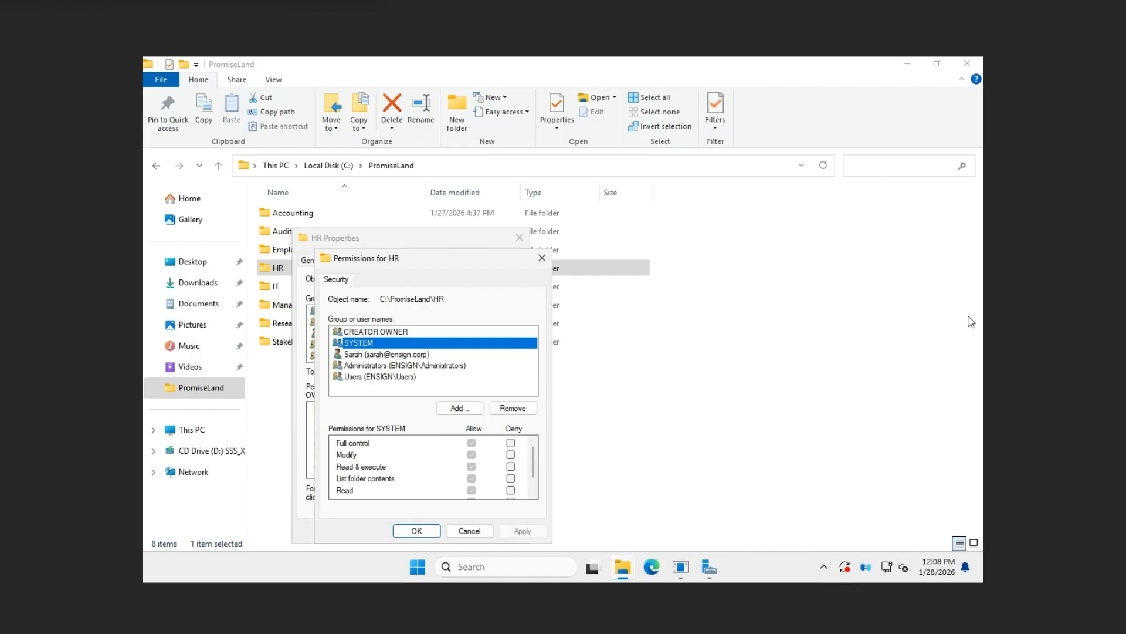
# Check the HR user's permission entry and close the HR folder's permissions and properties
pyautogui.press('Down')
pyautogui.press('Return')
pyautogui.press('Return')
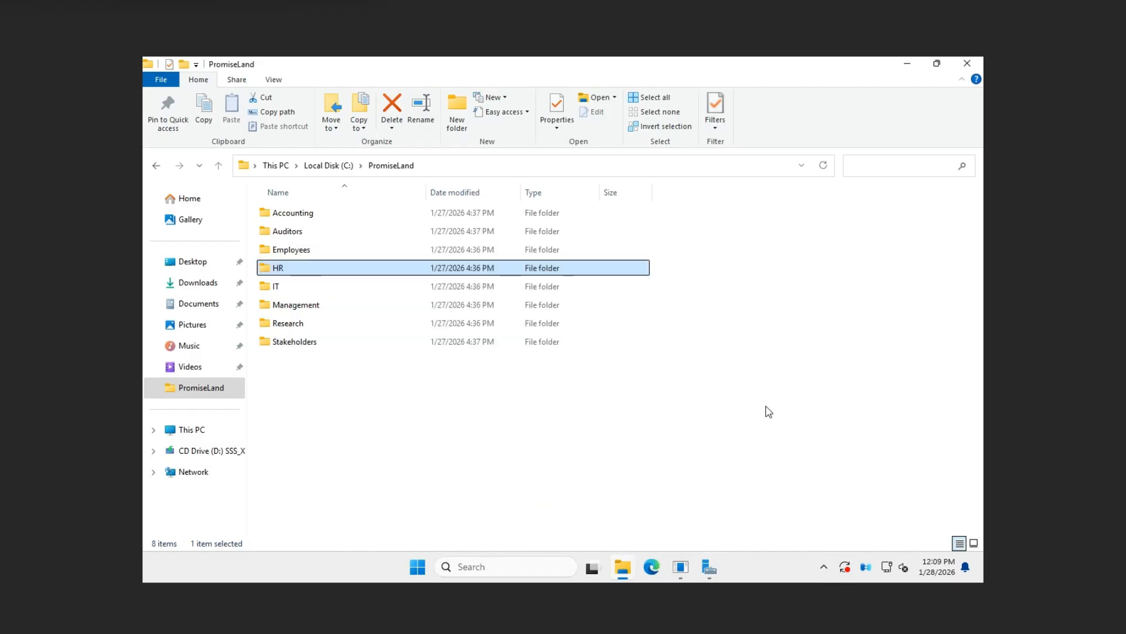
# Add the first research user's domain account to the Research folder's security permissions
pyautogui.rightClick(295, 325)
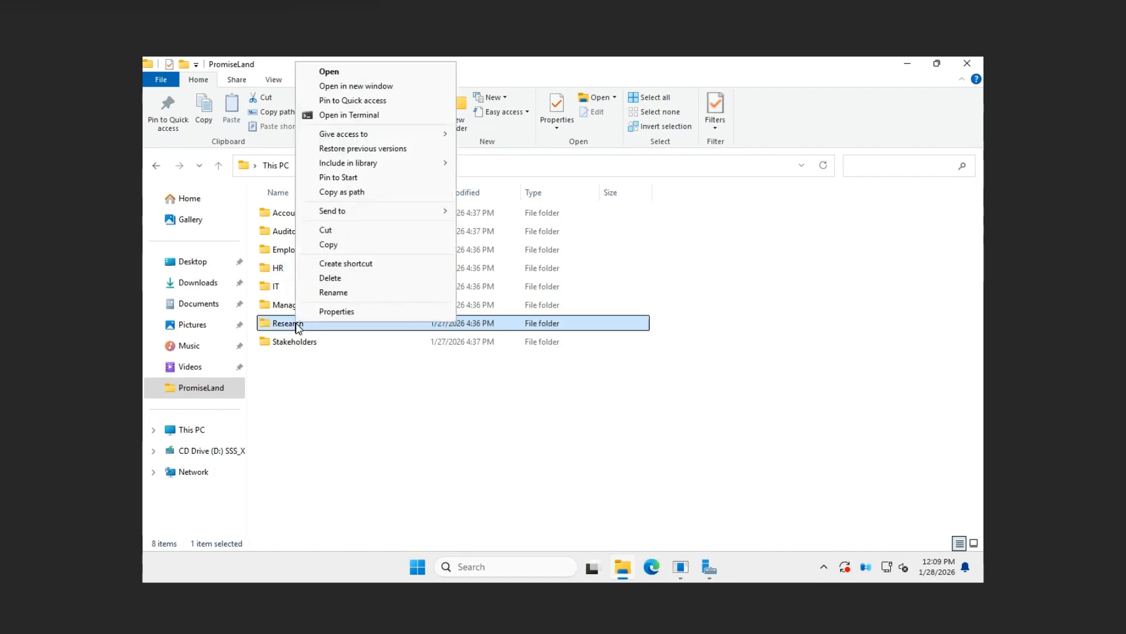
pyautogui.click(336, 312)
pyautogui.click(405, 260)
pyautogui.click(387, 260)
pyautogui.click(489, 376)
pyautogui.click(465, 408)
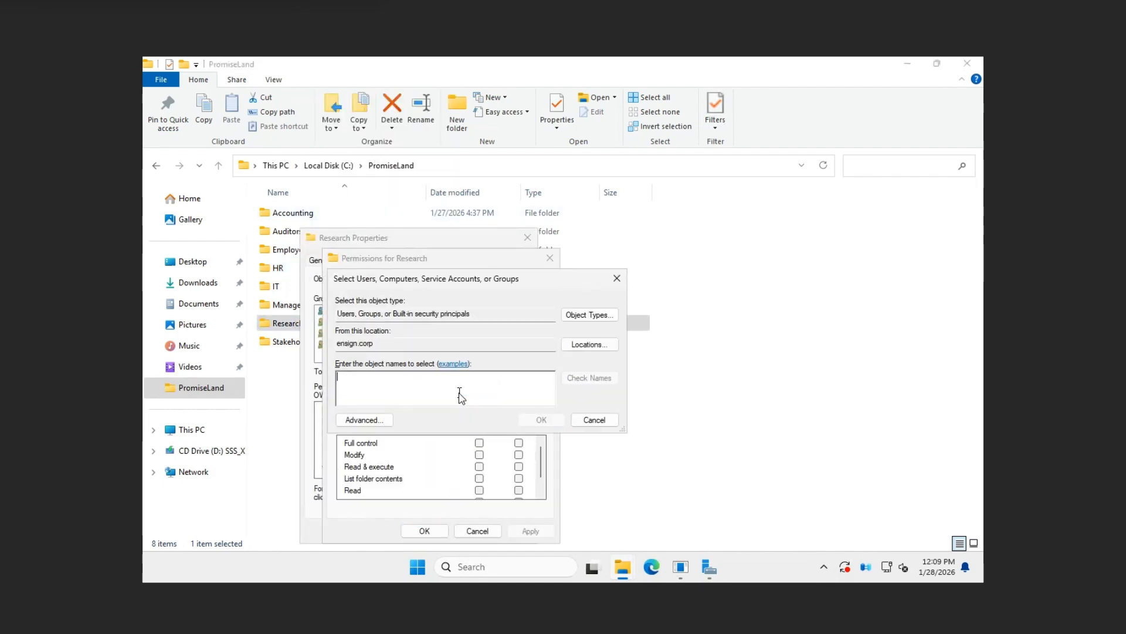
pyautogui.write('Ted')
pyautogui.click(589, 378)
pyautogui.click(541, 420)
# Limit the first research user's allowed permissions on the Research folder to List folder contents and close the properties
pyautogui.click(479, 466)
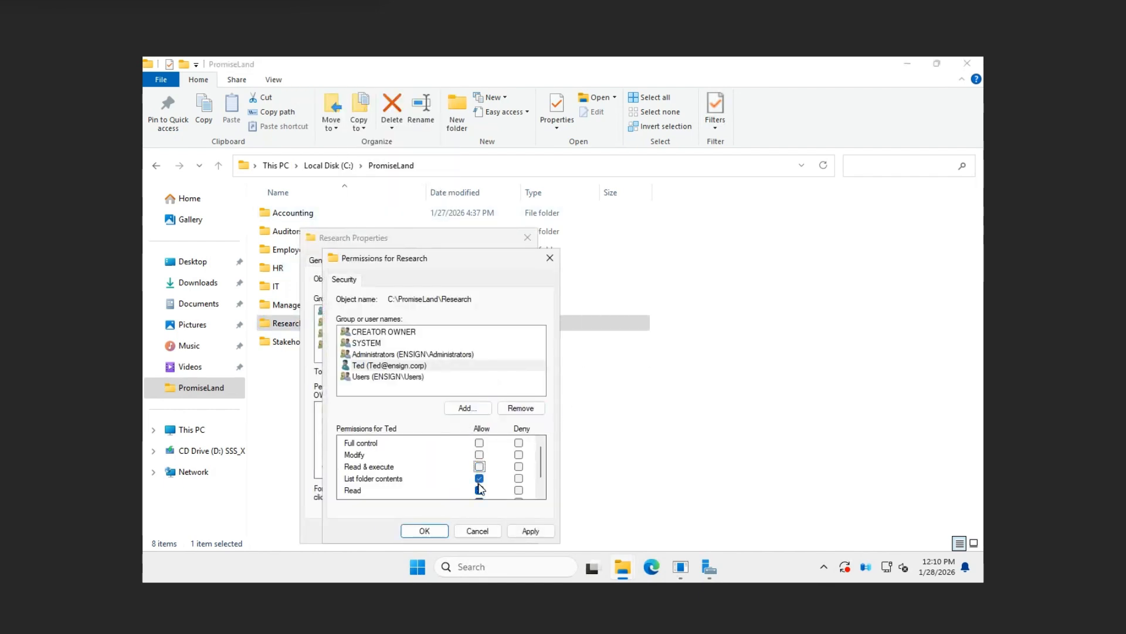
pyautogui.click(479, 490)
pyautogui.click(425, 531)
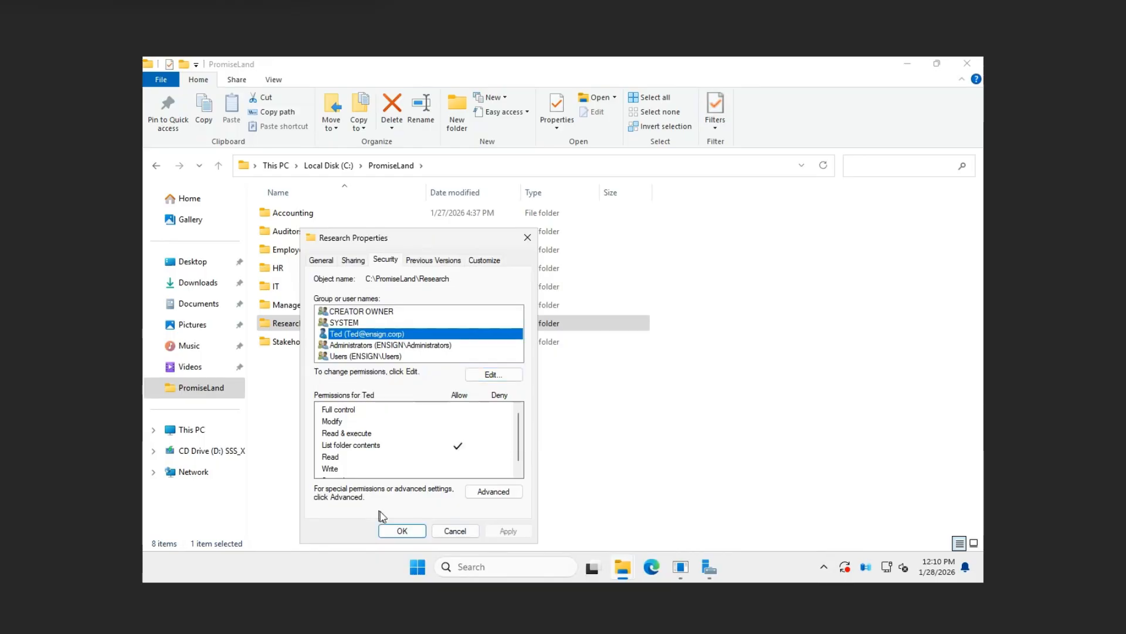
pyautogui.click(401, 531)
# Reopen the Research folder's permissions and add the second research user's domain account
pyautogui.rightClick(341, 328)
pyautogui.click(379, 316)
pyautogui.click(433, 262)
pyautogui.click(537, 375)
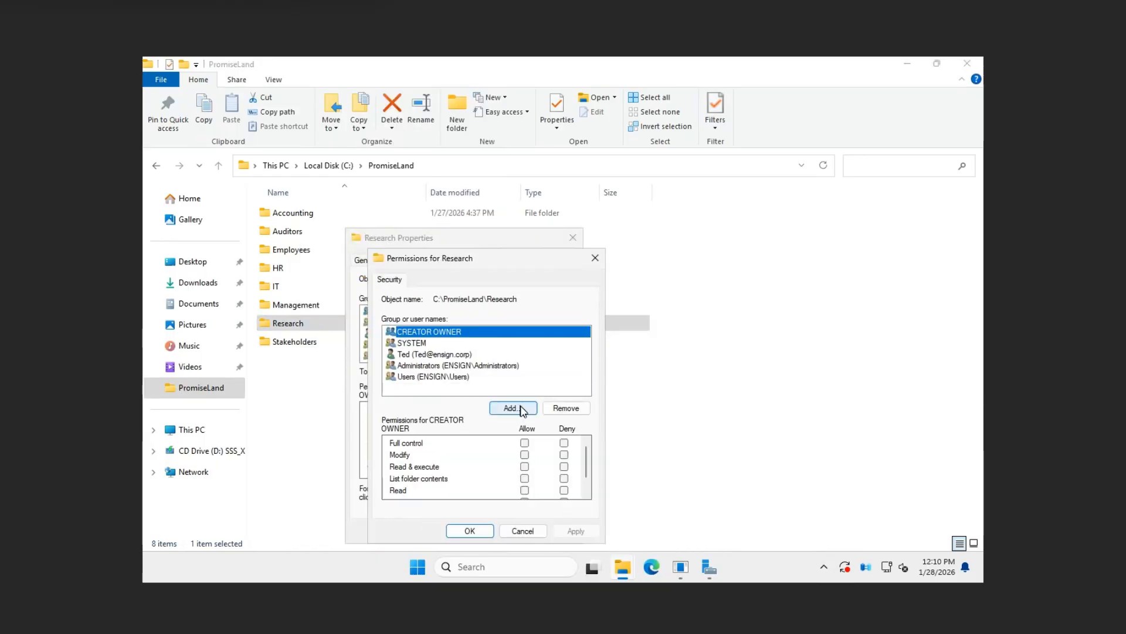
pyautogui.click(512, 408)
pyautogui.write('phil')
pyautogui.click(572, 419)
# Allow the second research user Read, without Read & execute or List folder contents, and close the Research folder's properties
pyautogui.click(525, 489)
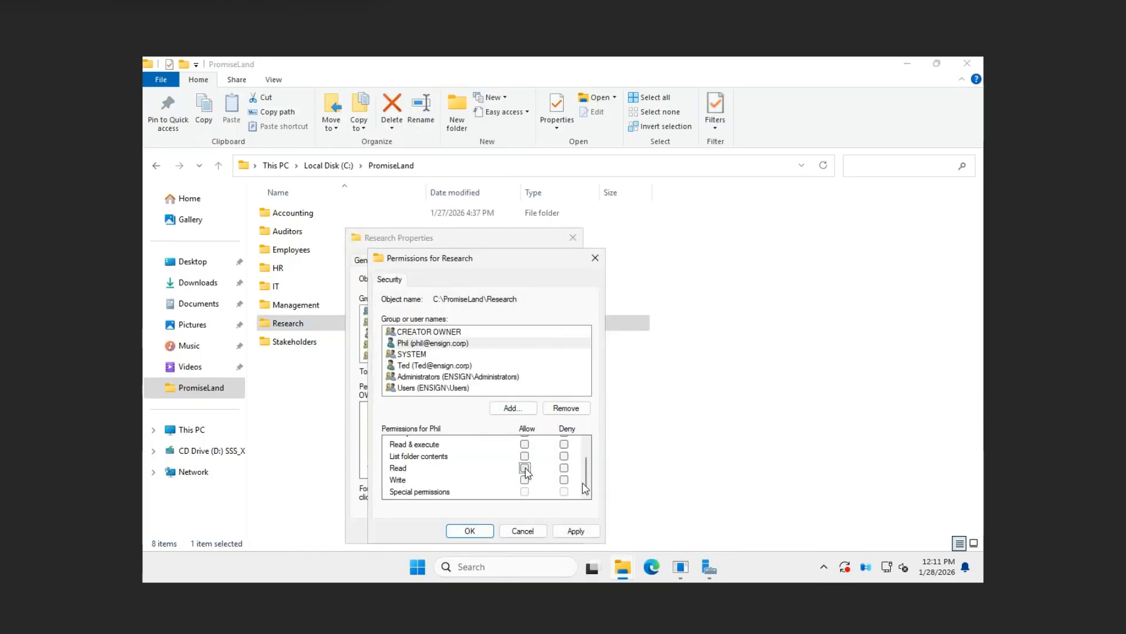
pyautogui.click(525, 455)
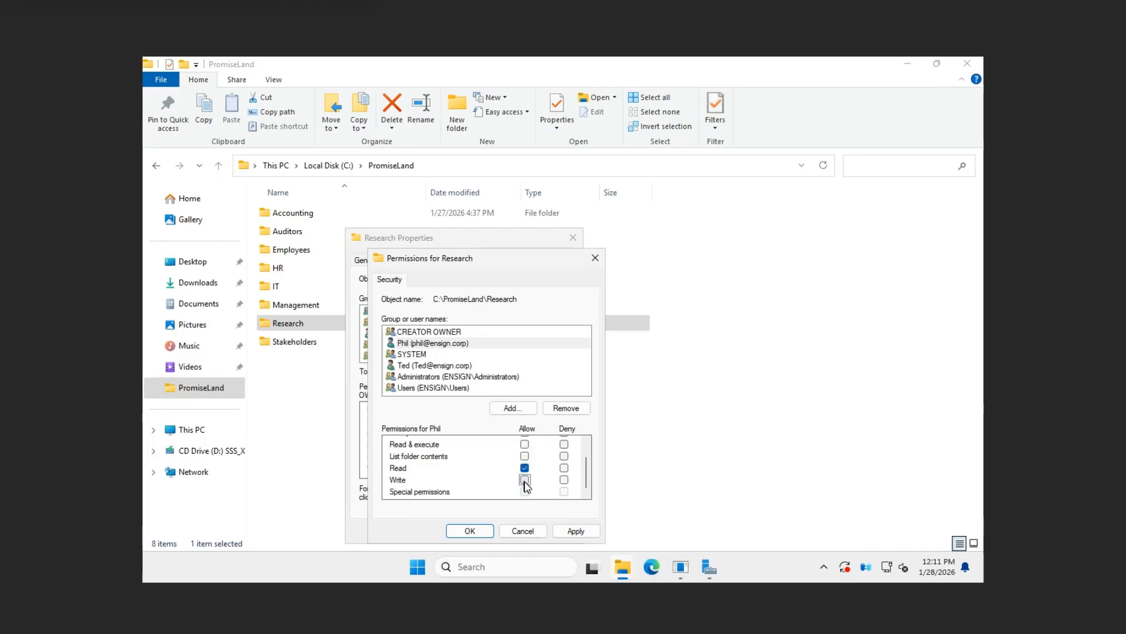
pyautogui.click(470, 530)
pyautogui.click(461, 533)
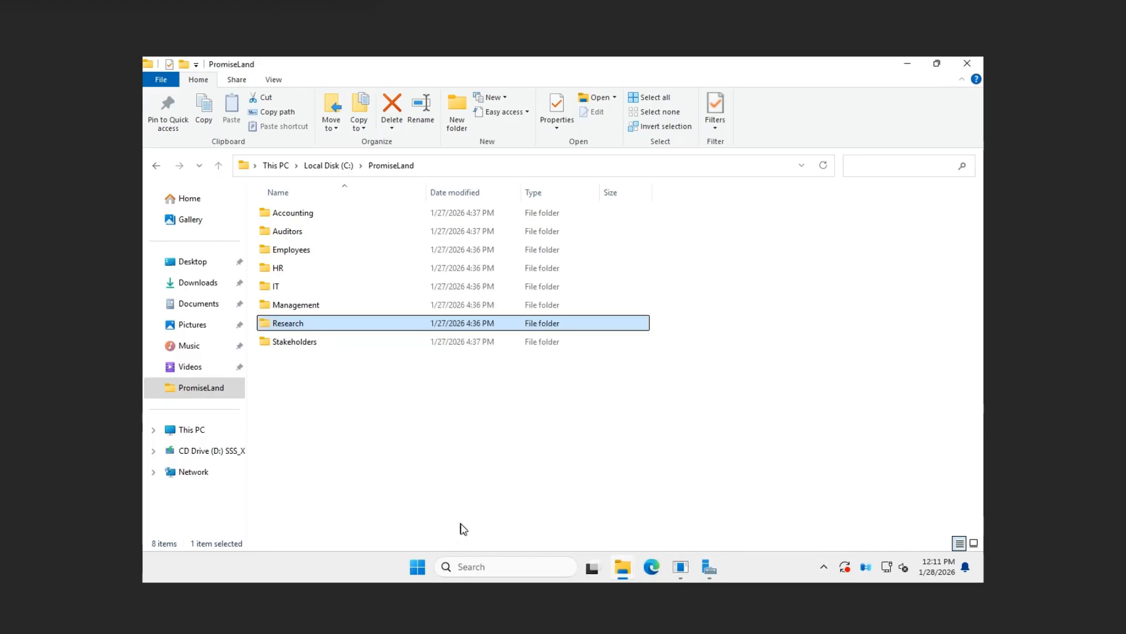
# Add the IT user's domain account to the IT folder's security permissions
pyautogui.rightClick(309, 286)
pyautogui.click(333, 539)
pyautogui.click(400, 260)
pyautogui.click(507, 376)
pyautogui.click(499, 407)
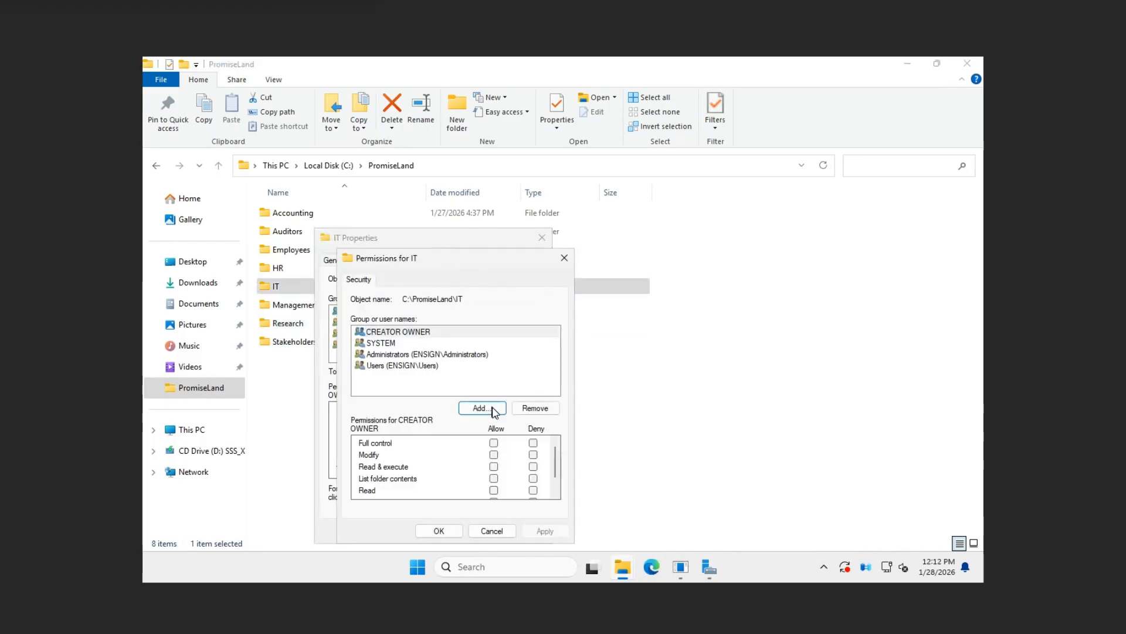
pyautogui.write('murt')
pyautogui.click(556, 420)
# Allow the IT user Full control of the IT folder, apply the change, and close the properties
pyautogui.click(493, 454)
pyautogui.click(543, 531)
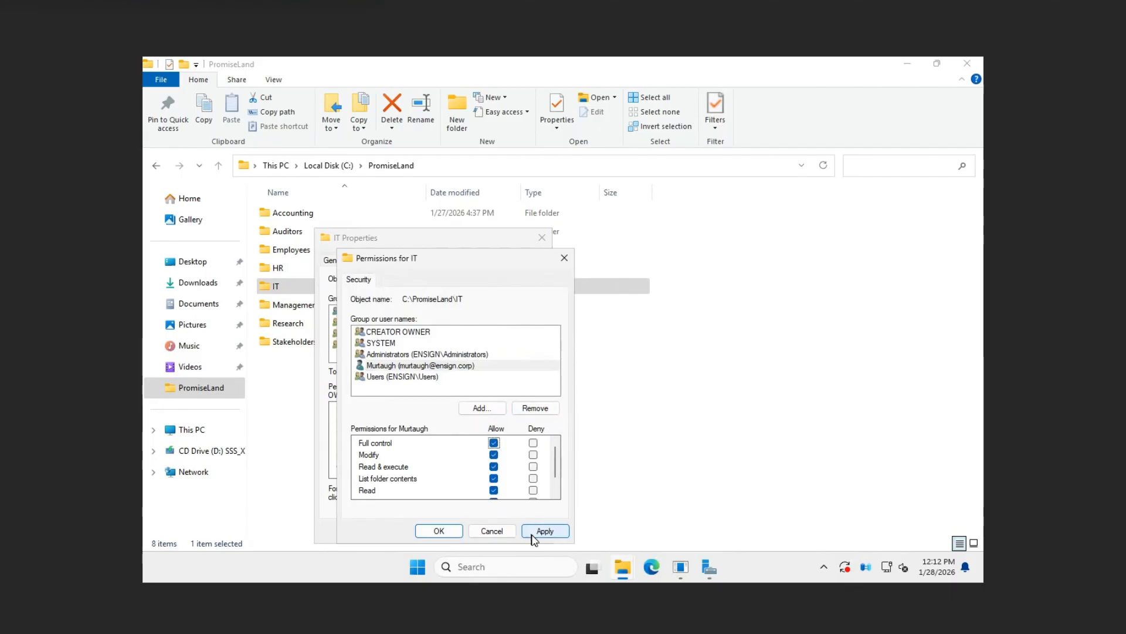
pyautogui.click(438, 530)
pyautogui.click(431, 530)
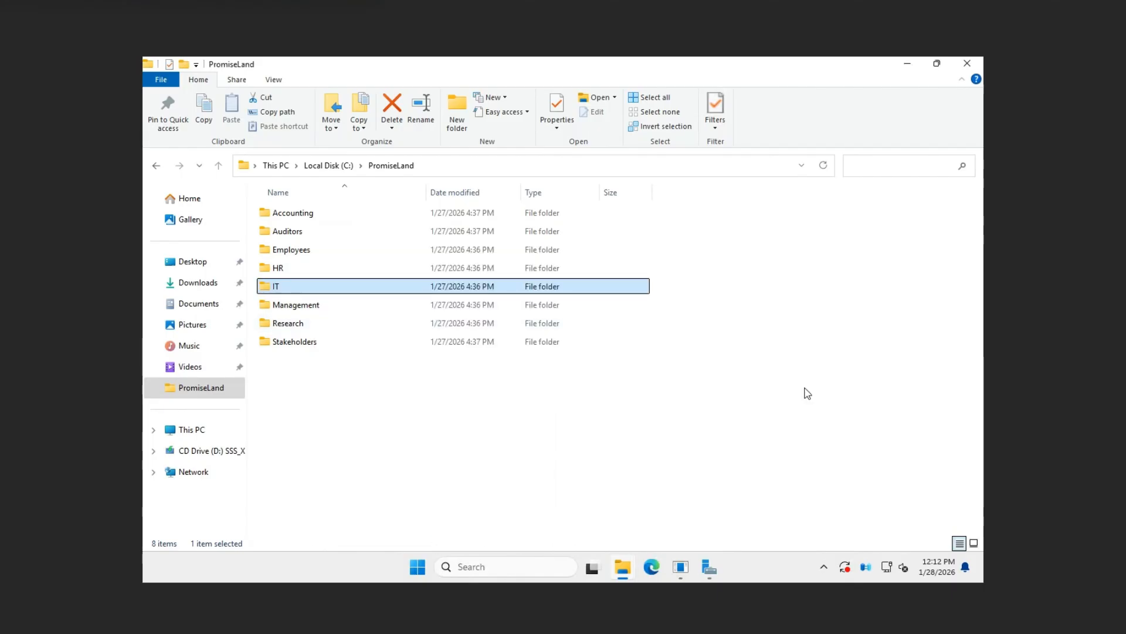
# Add the first stakeholder's domain account to the Stakeholders folder's security permissions
pyautogui.rightClick(315, 342)
pyautogui.click(331, 334)
pyautogui.click(402, 260)
pyautogui.click(514, 373)
pyautogui.click(486, 408)
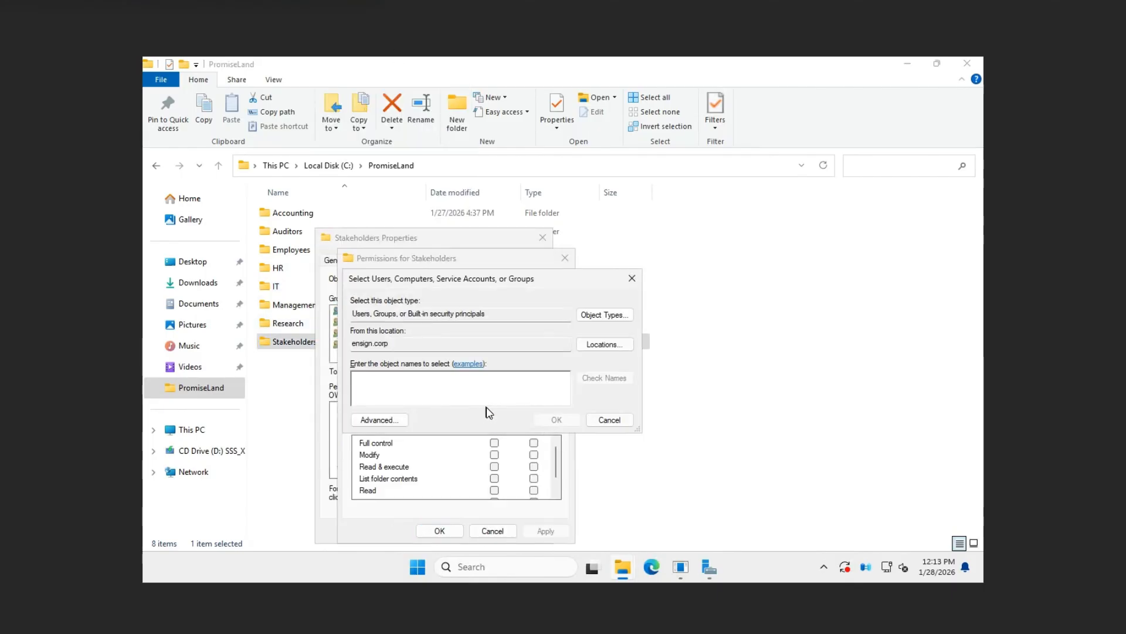
pyautogui.write('spencer')
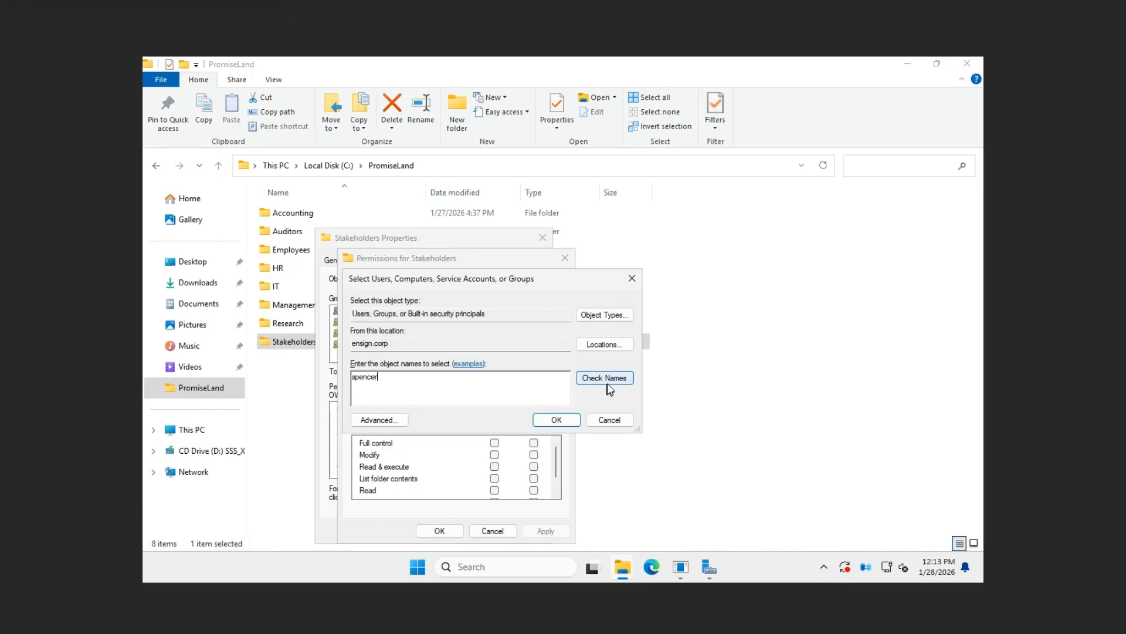
pyautogui.click(607, 383)
pyautogui.click(555, 419)
# Allow the first stakeholder Modify on the Stakeholders folder, apply the change, and close the permissions editor
pyautogui.click(494, 455)
pyautogui.click(544, 531)
pyautogui.click(494, 477)
pyautogui.click(494, 455)
pyautogui.click(544, 531)
pyautogui.click(439, 530)
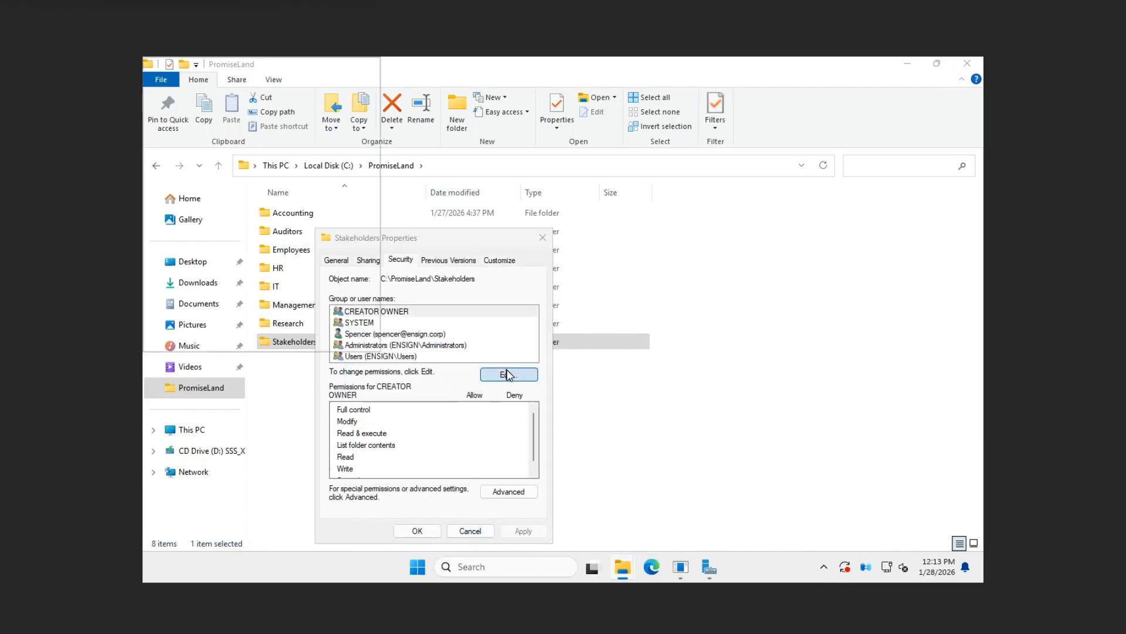
# Edit the Stakeholders folder's permissions again and add the second stakeholder's domain account
pyautogui.click(516, 374)
pyautogui.click(482, 407)
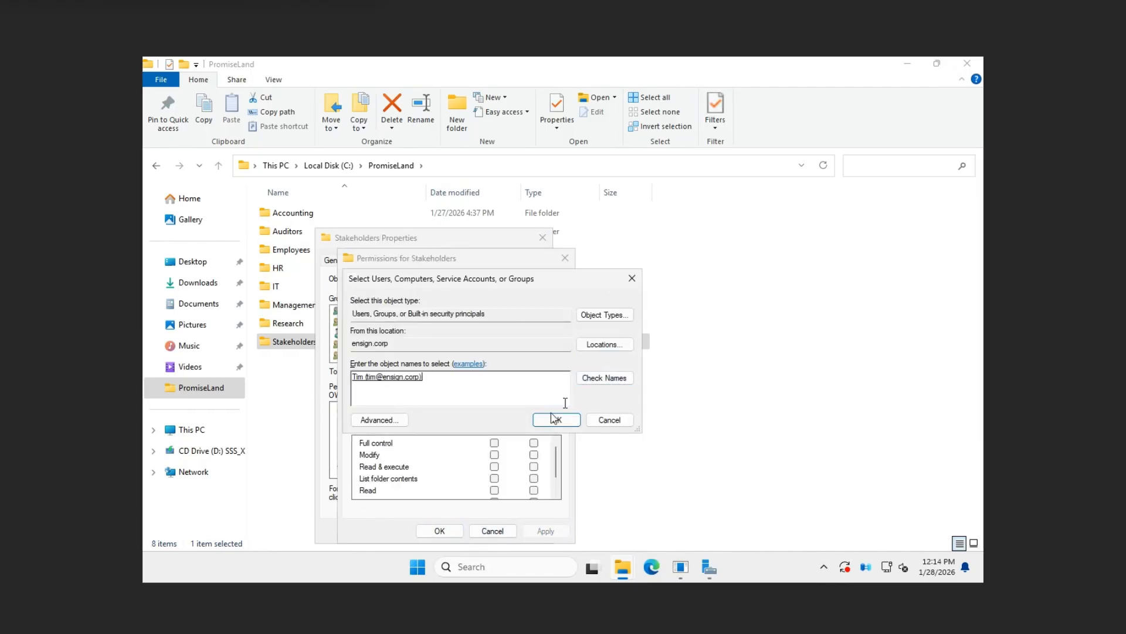
pyautogui.click(556, 420)
# Add the third stakeholder's account to the Stakeholders folder with Modify allowed, apply, and close the properties
pyautogui.click(482, 407)
pyautogui.write('dean')
pyautogui.click(604, 378)
pyautogui.click(556, 420)
pyautogui.click(495, 455)
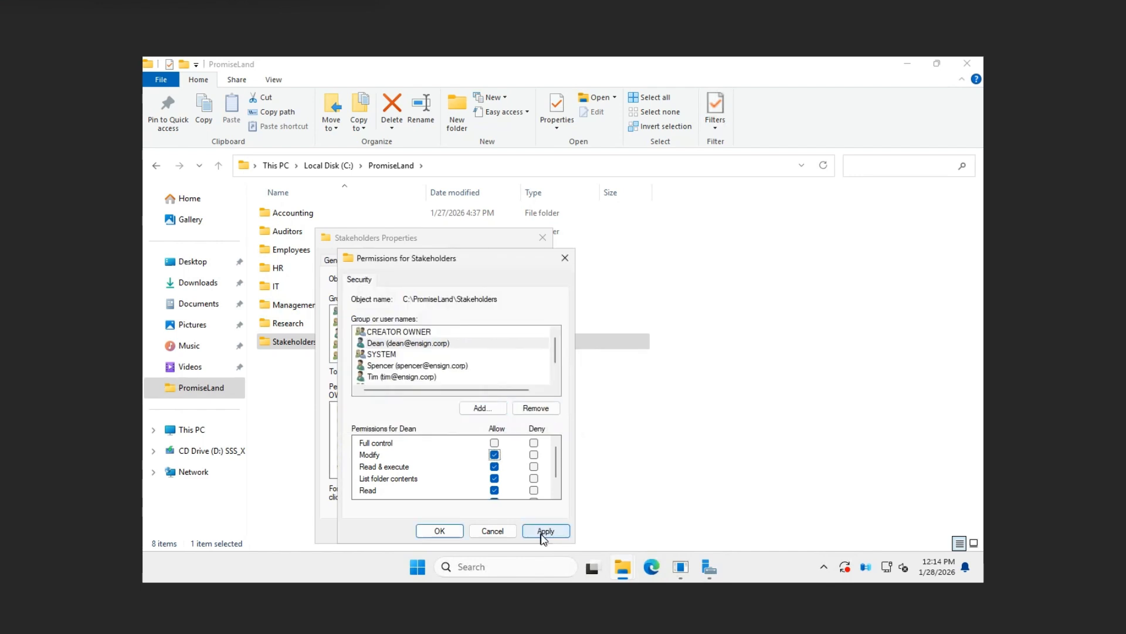
pyautogui.click(543, 533)
pyautogui.click(439, 530)
pyautogui.click(417, 530)
# Add the first manager's domain account to the Management folder's security permissions
pyautogui.rightClick(283, 305)
pyautogui.click(328, 540)
pyautogui.click(363, 260)
pyautogui.click(478, 373)
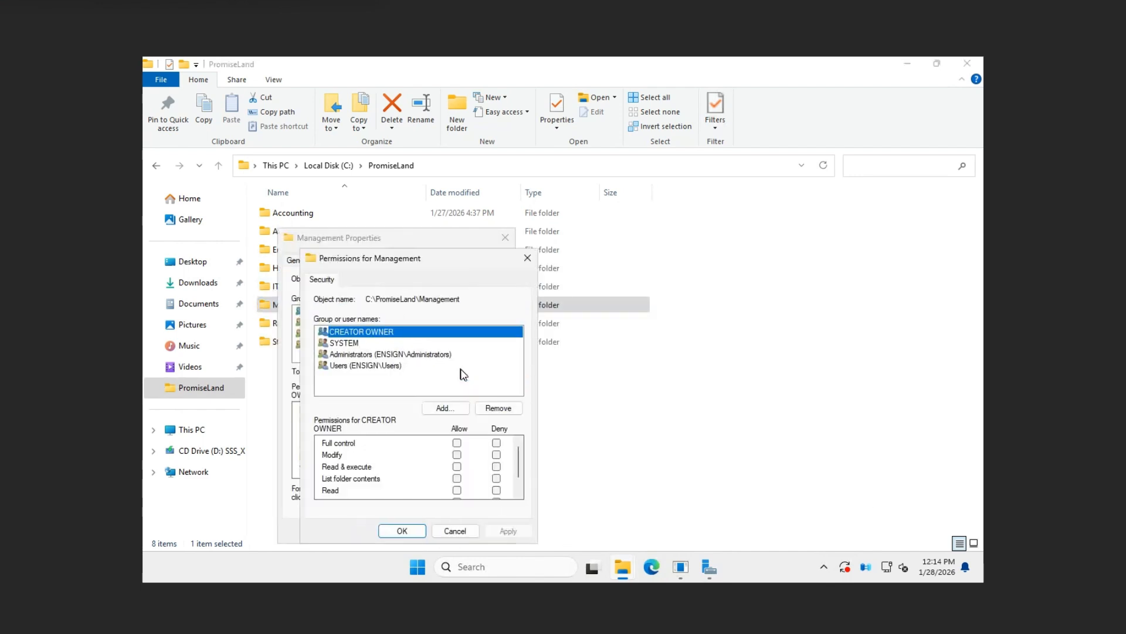
pyautogui.click(454, 408)
pyautogui.write('jeanine')
pyautogui.click(519, 418)
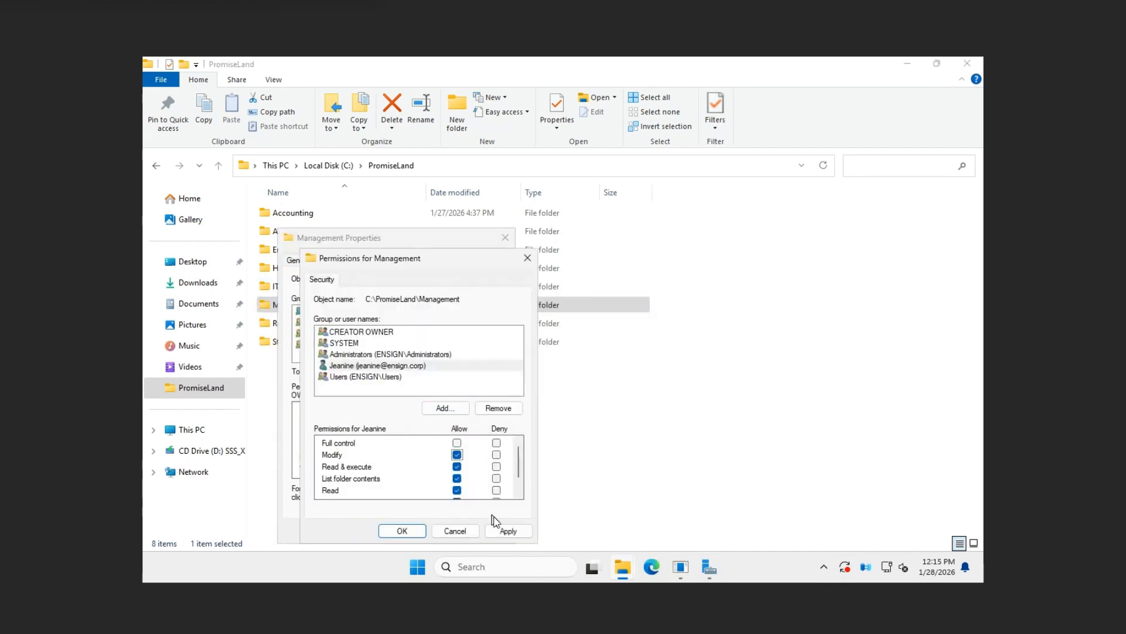
# Allow the first manager Modify on the Management folder and cancel adding another account
pyautogui.click(457, 454)
pyautogui.click(452, 406)
pyautogui.click(564, 419)
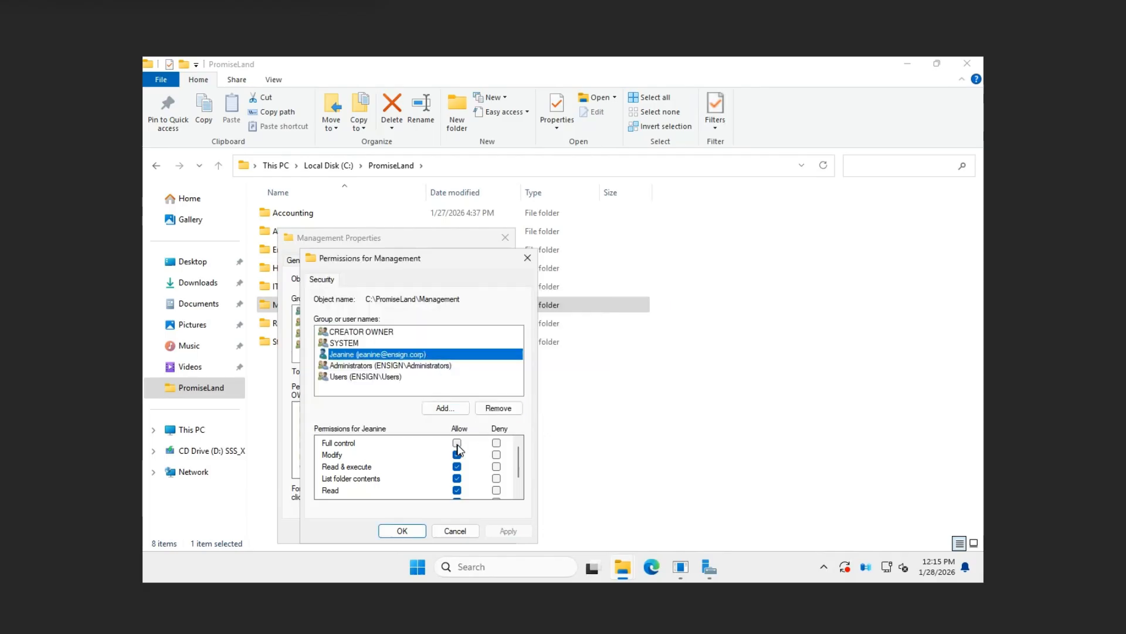
# Clear Modify, Read & execute and List folder contents for the first manager, keep Read allowed, and apply
pyautogui.scroll(-1, 452, 462)
pyautogui.click(456, 445)
pyautogui.click(457, 457)
pyautogui.scroll(1, 458, 460)
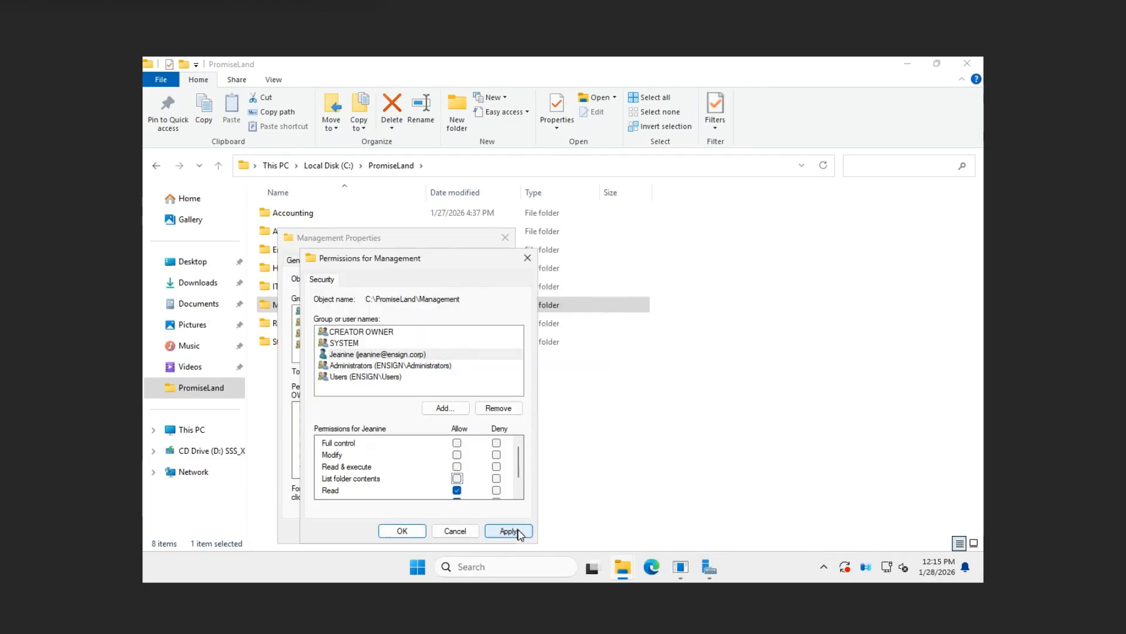
pyautogui.click(513, 531)
pyautogui.click(402, 530)
# Add the second manager's account to the Management folder with Read but not Read & execute or List folder contents, and apply
pyautogui.click(471, 374)
pyautogui.click(452, 407)
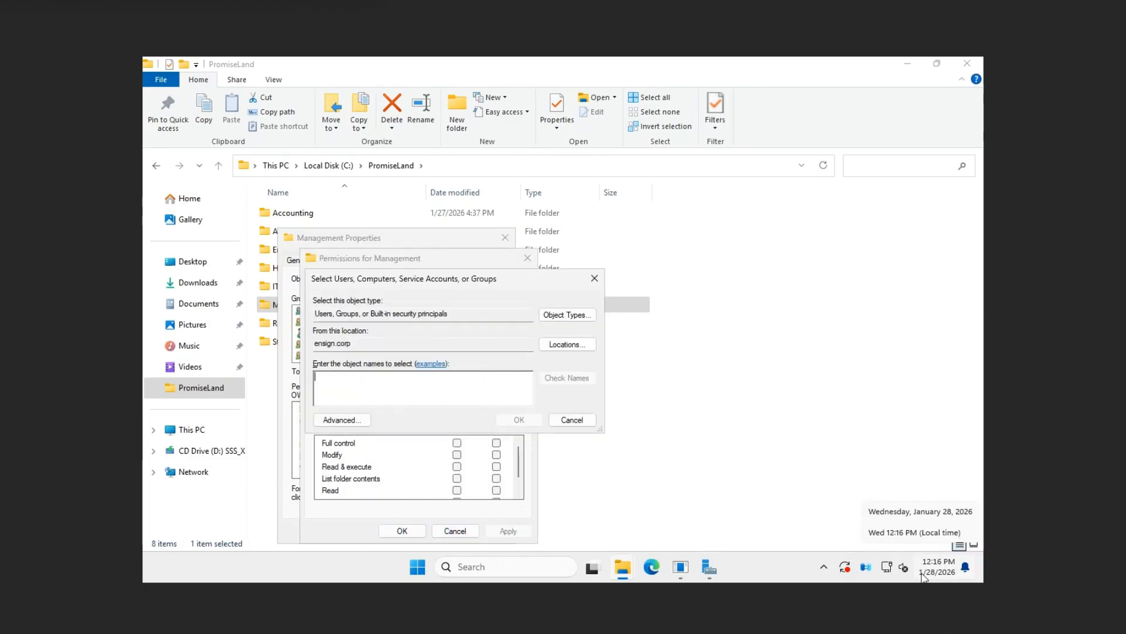
pyautogui.write('frank')
pyautogui.click(565, 380)
pyautogui.click(518, 420)
pyautogui.click(457, 466)
pyautogui.click(457, 478)
pyautogui.click(456, 481)
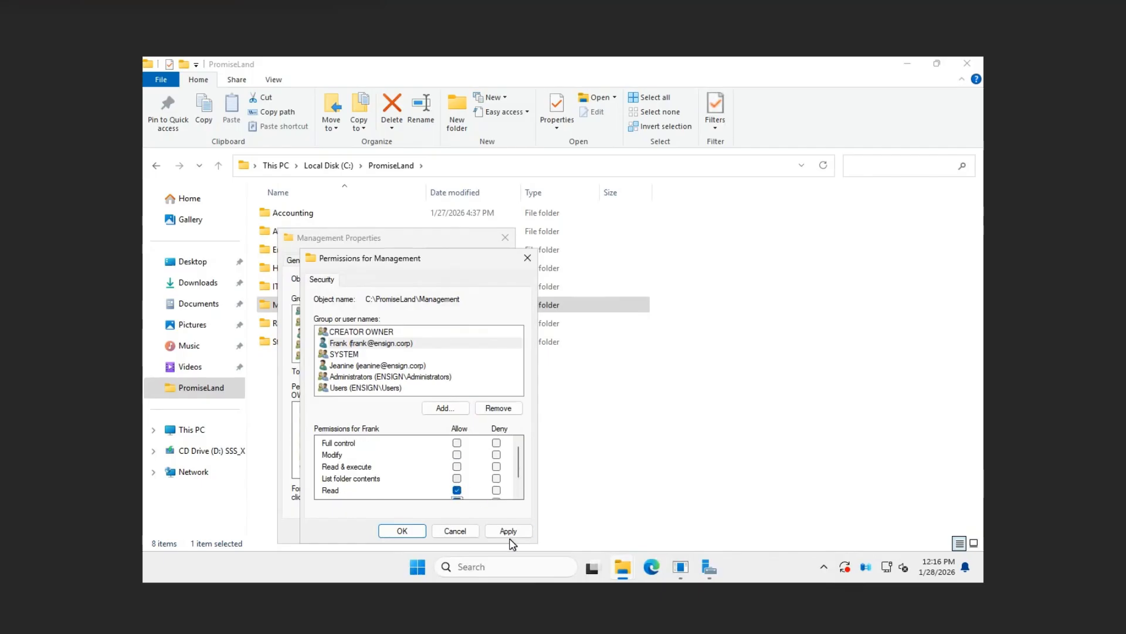
pyautogui.click(510, 532)
# Add the third manager's account to the Management folder, clear its Read & execute and List folder contents permissions, and confirm
pyautogui.click(446, 407)
pyautogui.write('pearl')
pyautogui.click(569, 379)
pyautogui.click(519, 420)
pyautogui.click(456, 466)
pyautogui.click(456, 478)
pyautogui.click(403, 531)
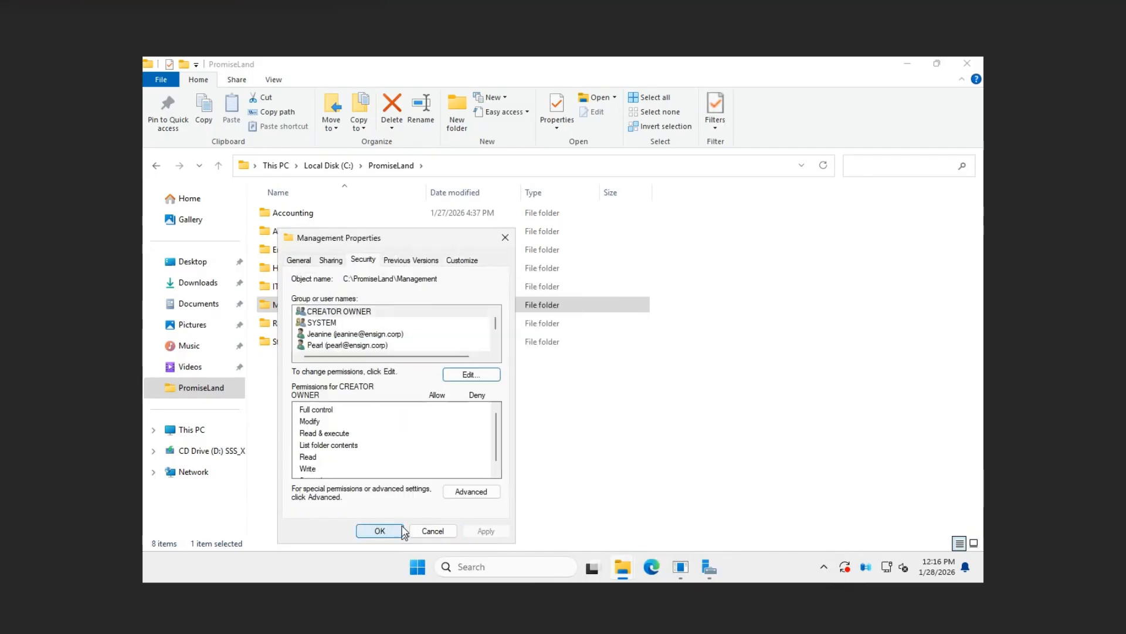
# Review the added managers' permission entries and close the Management folder's properties
pyautogui.scroll(-1, 384, 334)
pyautogui.click(384, 333)
pyautogui.click(382, 345)
pyautogui.scroll(1, 383, 340)
pyautogui.click(382, 334)
pyautogui.click(386, 530)
# Open the Auditors folder's security permissions for editing
pyautogui.rightClick(329, 231)
pyautogui.click(386, 488)
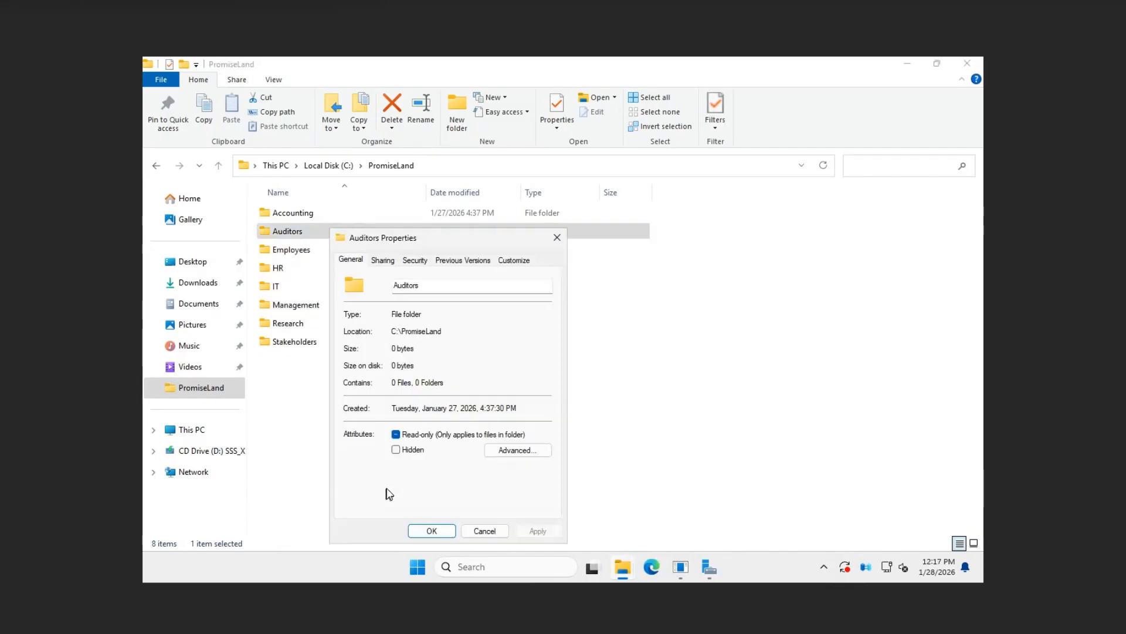
pyautogui.click(417, 258)
pyautogui.click(522, 375)
# Add the first auditor's domain account to the Auditors folder with Full control allowed, and apply
pyautogui.click(494, 407)
pyautogui.write('sally')
pyautogui.click(618, 378)
pyautogui.click(572, 420)
pyautogui.click(508, 443)
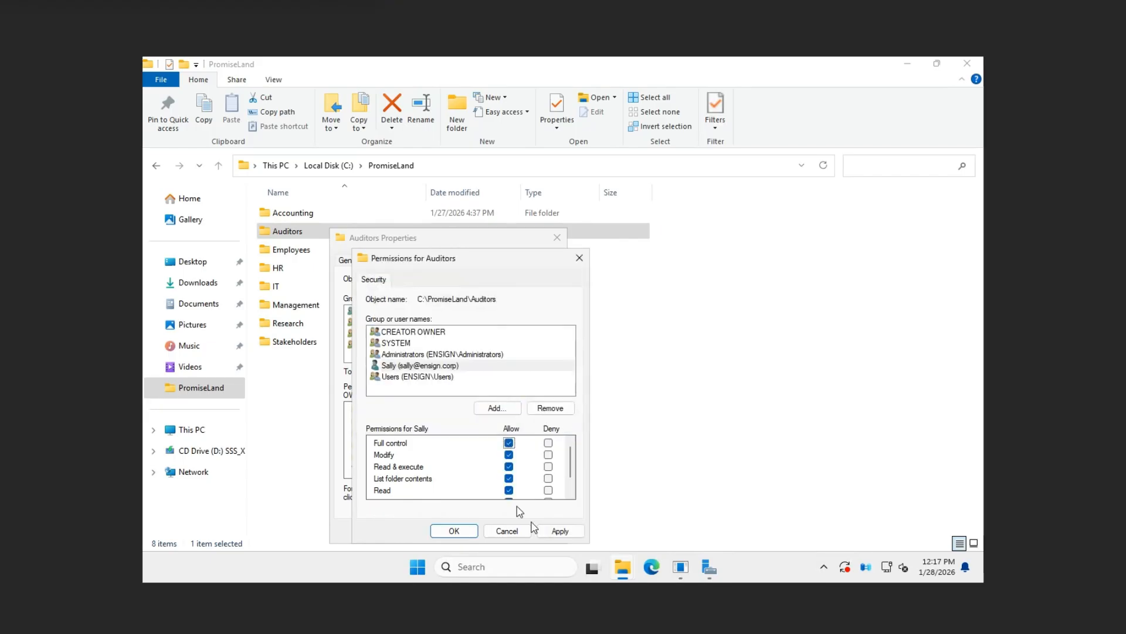
pyautogui.click(560, 530)
# Add the second auditor's domain account to the Auditors folder with Full control allowed, and close the properties
pyautogui.click(495, 408)
pyautogui.write('bruce')
pyautogui.click(617, 378)
pyautogui.click(572, 420)
pyautogui.click(509, 443)
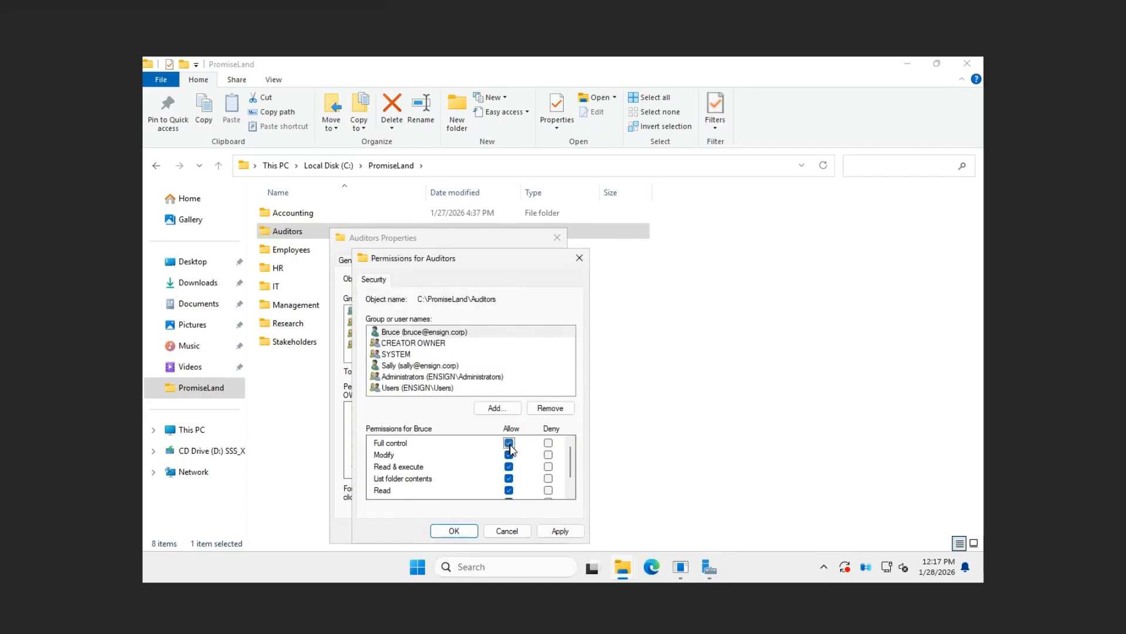
pyautogui.click(454, 530)
pyautogui.click(431, 530)
# Open the Accounting folder's security permissions for editing
pyautogui.rightClick(299, 214)
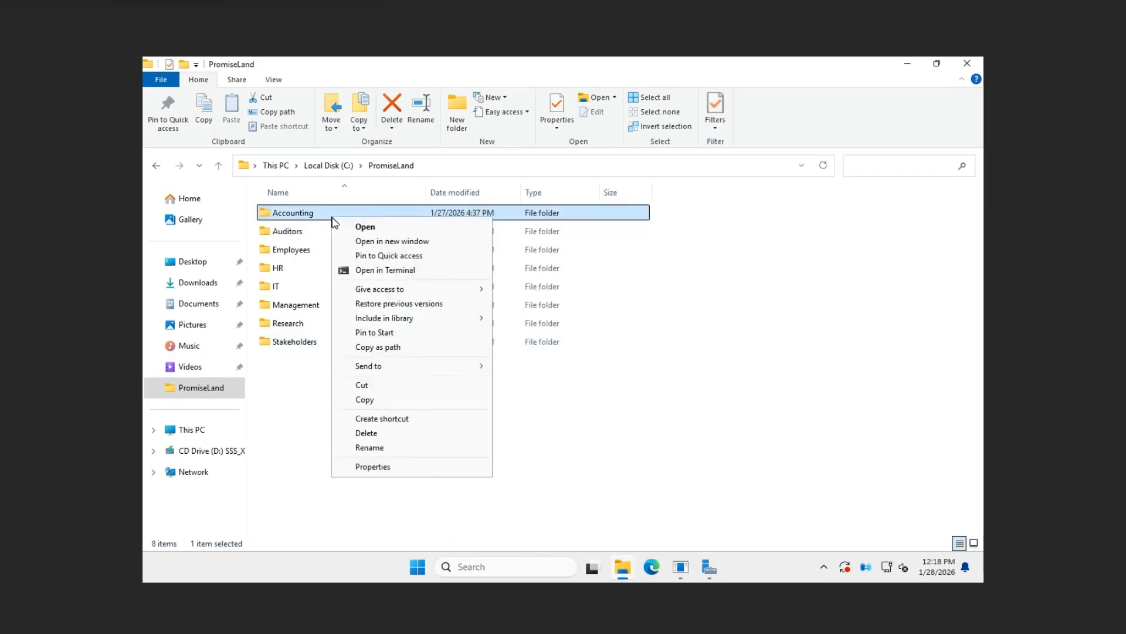
pyautogui.click(364, 466)
pyautogui.click(433, 252)
pyautogui.click(530, 363)
# Add the accounting user's domain account to the Accounting folder with Modify allowed, and apply
pyautogui.click(502, 407)
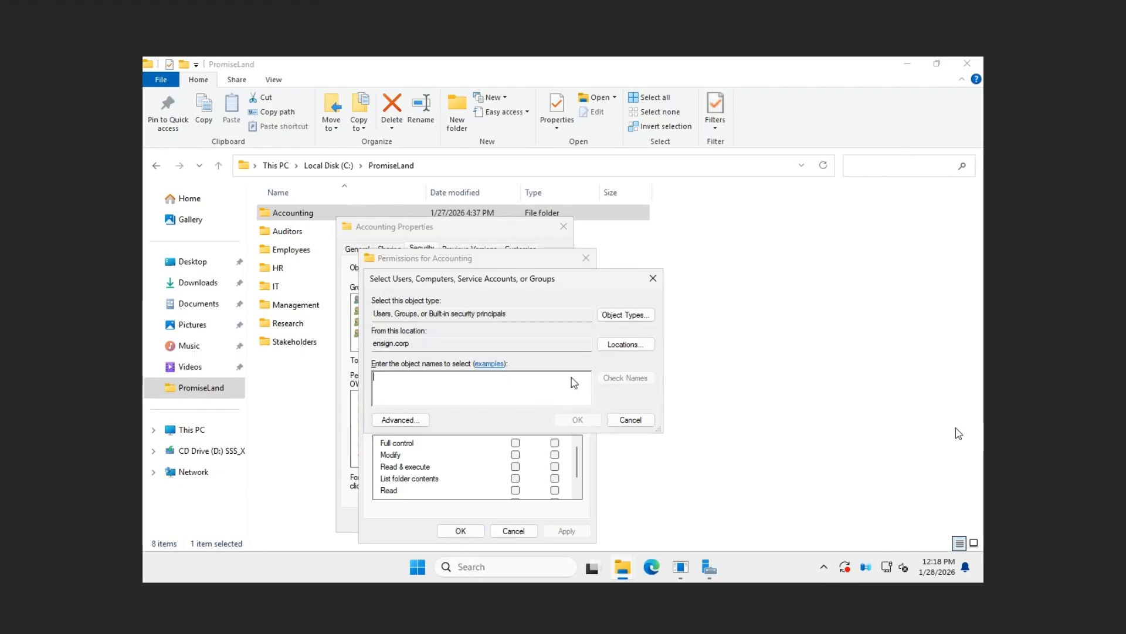
pyautogui.write('stephen')
pyautogui.click(622, 378)
pyautogui.click(574, 420)
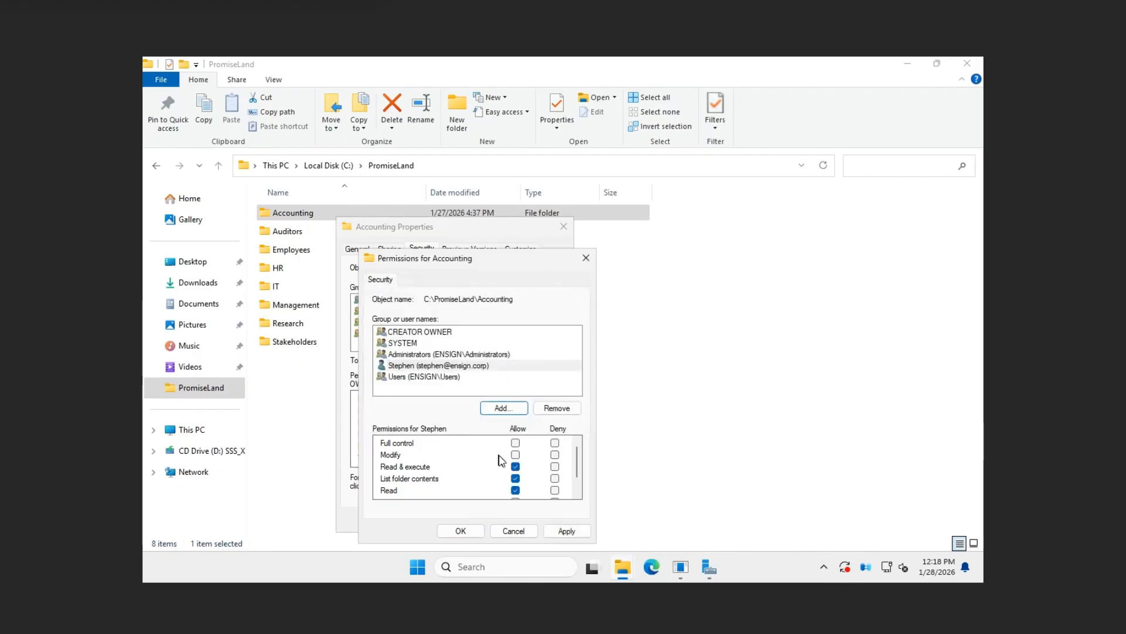
pyautogui.click(515, 454)
pyautogui.click(566, 531)
# Close the Accounting folder's permissions and properties without adding another account
pyautogui.click(503, 407)
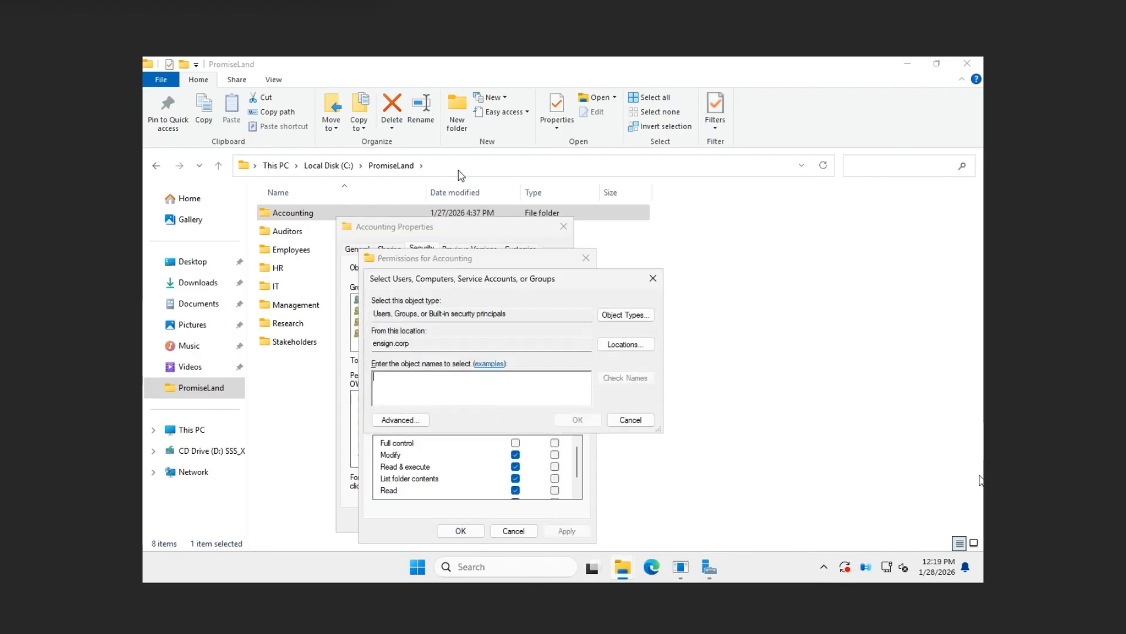
pyautogui.click(631, 420)
pyautogui.click(460, 530)
pyautogui.click(453, 524)
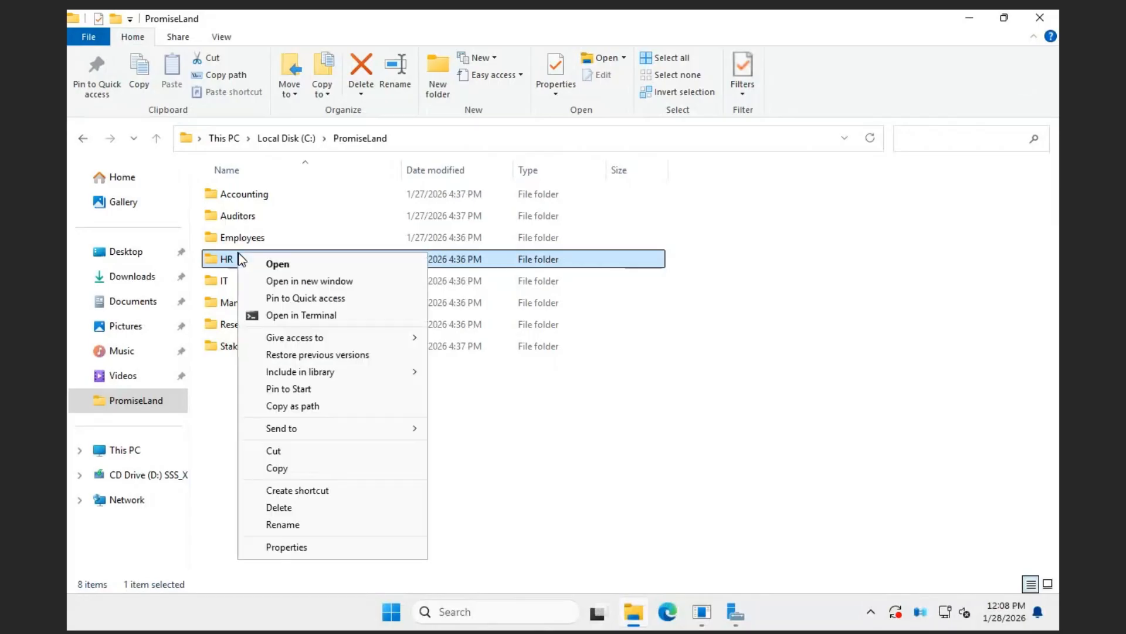
# Reopen the HR folder's permissions, check the SYSTEM and HR user entries, and close the properties
pyautogui.click(269, 543)
pyautogui.click(340, 250)
pyautogui.click(470, 385)
pyautogui.click(391, 350)
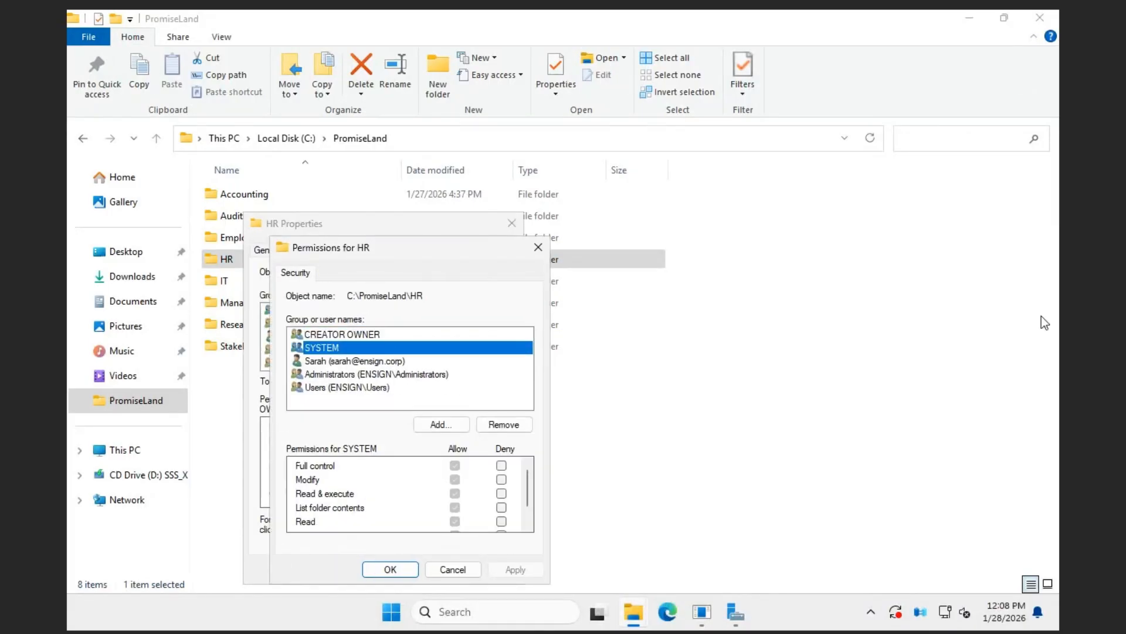
pyautogui.click(368, 361)
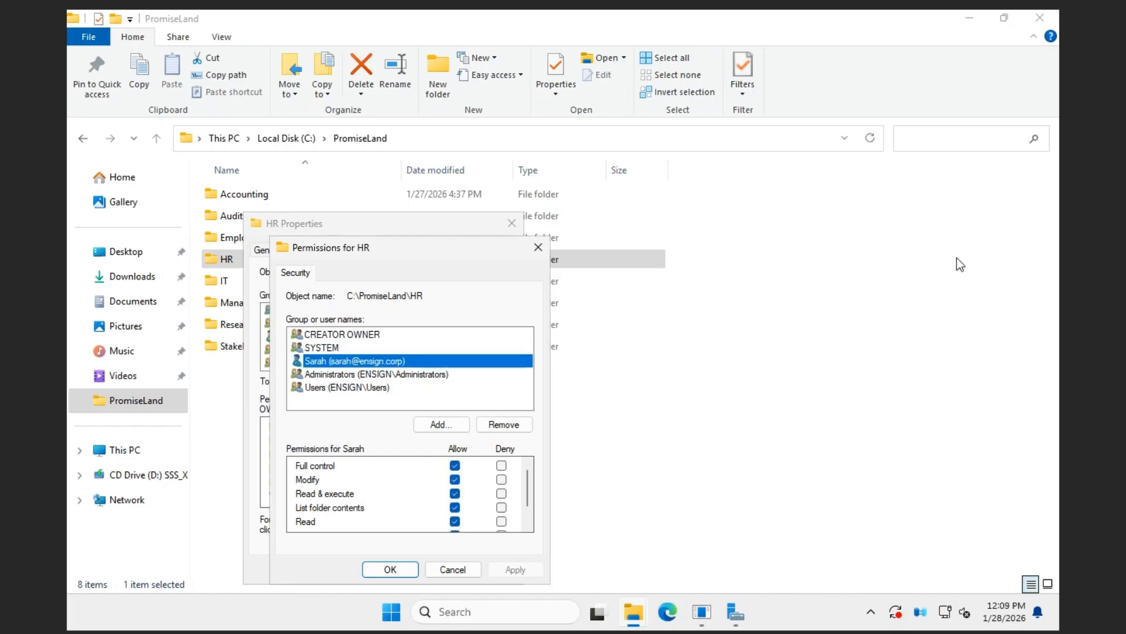
pyautogui.click(390, 569)
pyautogui.click(359, 569)
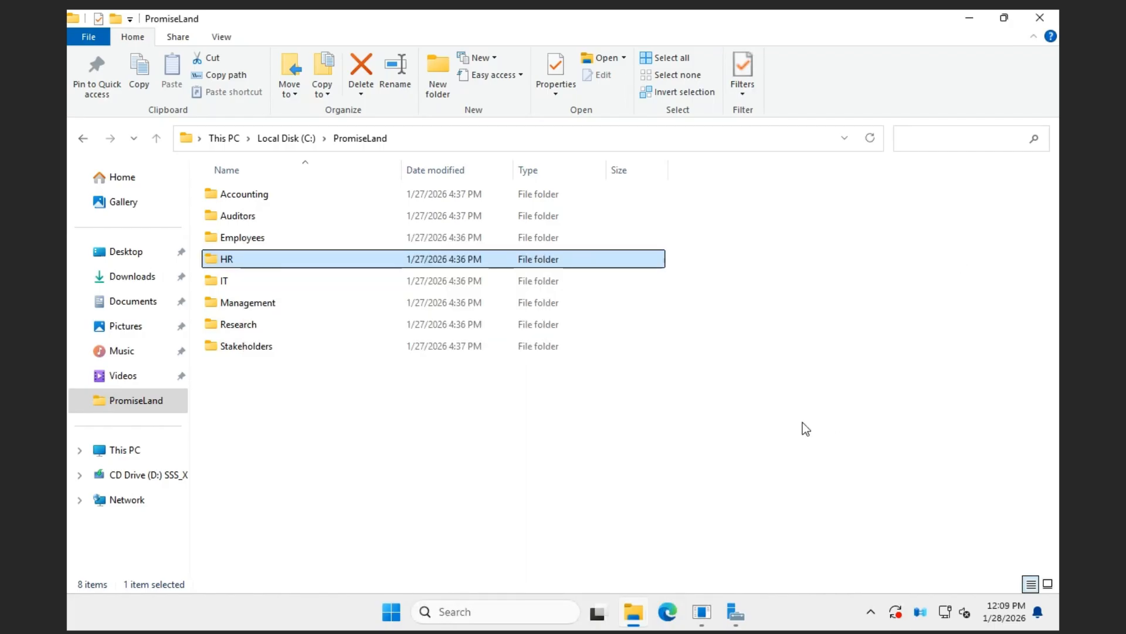
# Open the Research folder's security permissions for editing and add the first research user's domain account
pyautogui.rightClick(247, 324)
pyautogui.click(276, 317)
pyautogui.click(353, 250)
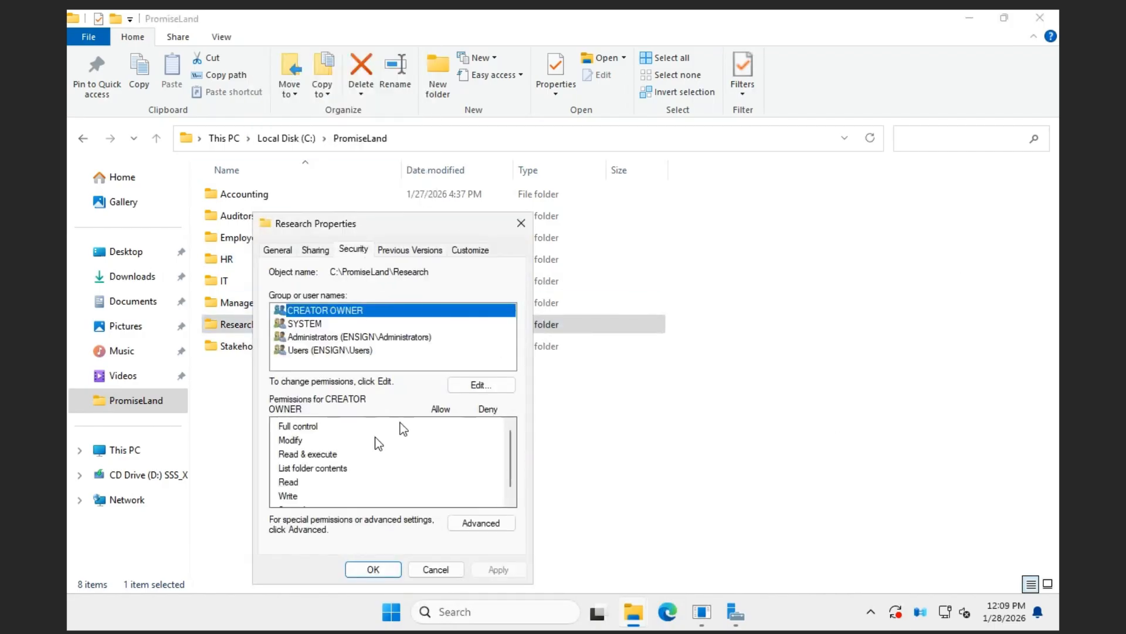
pyautogui.click(477, 385)
pyautogui.click(449, 424)
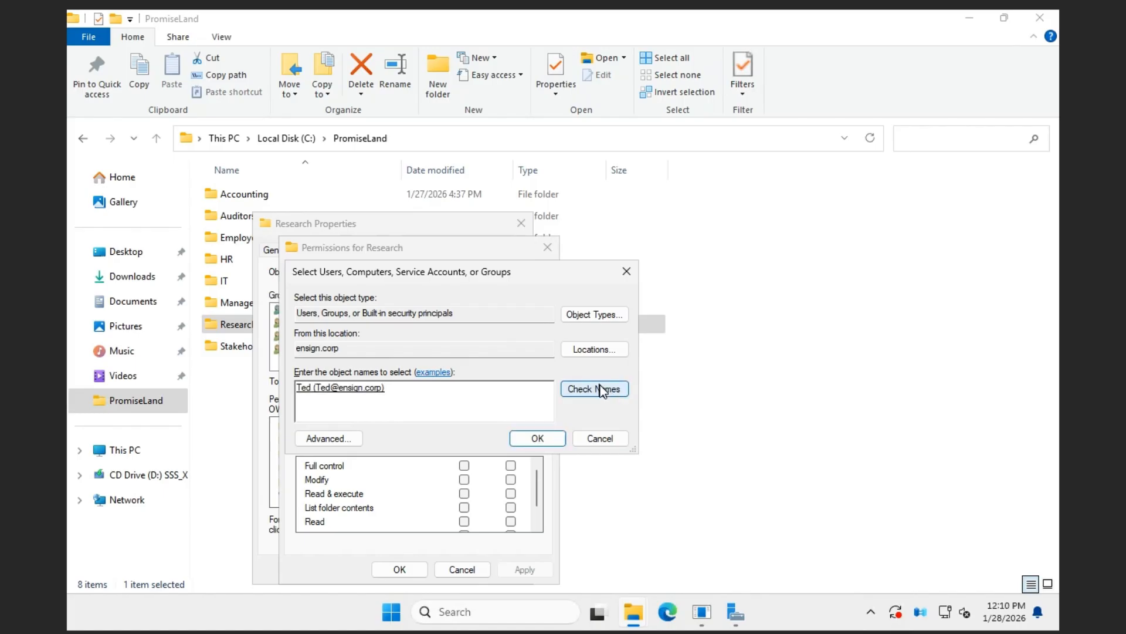
pyautogui.click(538, 438)
# Leave only List folder contents allowed for the first research user's account, apply, and close the Research folder's properties
pyautogui.click(464, 479)
pyautogui.click(464, 494)
pyautogui.scroll(-1, 464, 519)
pyautogui.click(466, 496)
pyautogui.click(525, 569)
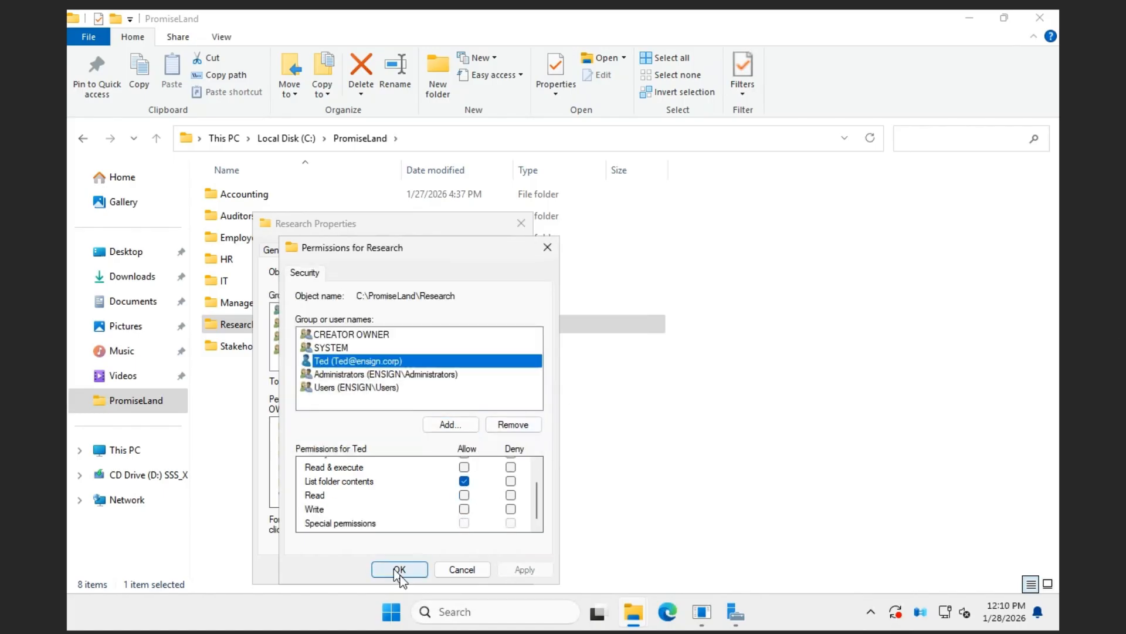
pyautogui.click(399, 568)
pyautogui.click(364, 336)
pyautogui.click(360, 569)
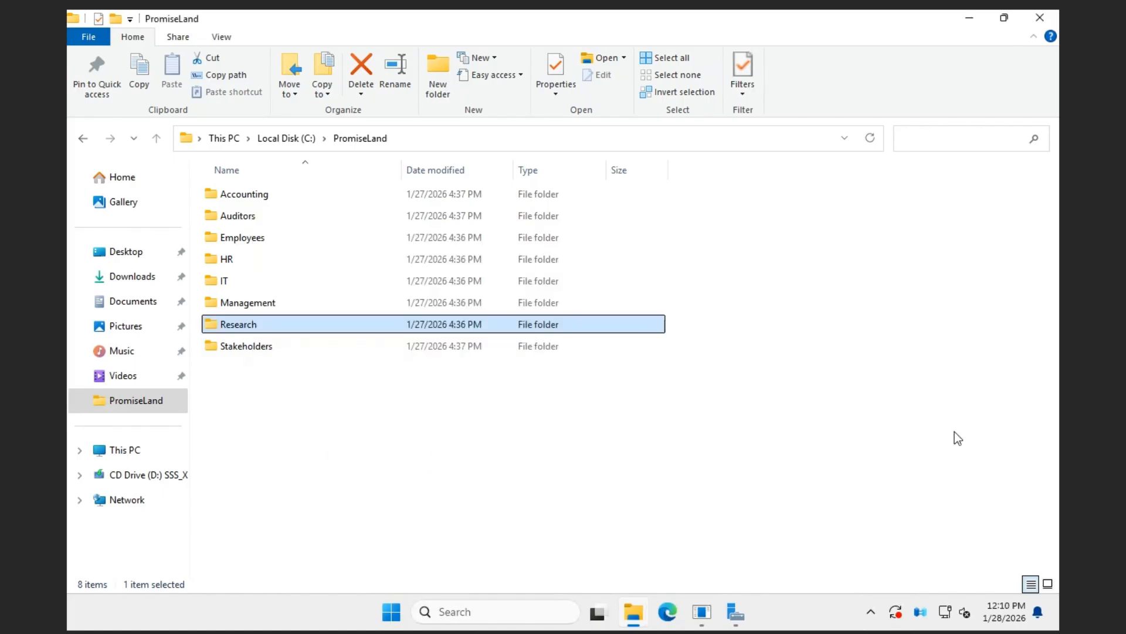
# Reopen the Research folder's permissions and add the second research user's domain account
pyautogui.rightClick(301, 331)
pyautogui.click(329, 324)
pyautogui.click(408, 250)
pyautogui.click(535, 384)
pyautogui.click(511, 424)
pyautogui.write('phil')
pyautogui.click(650, 391)
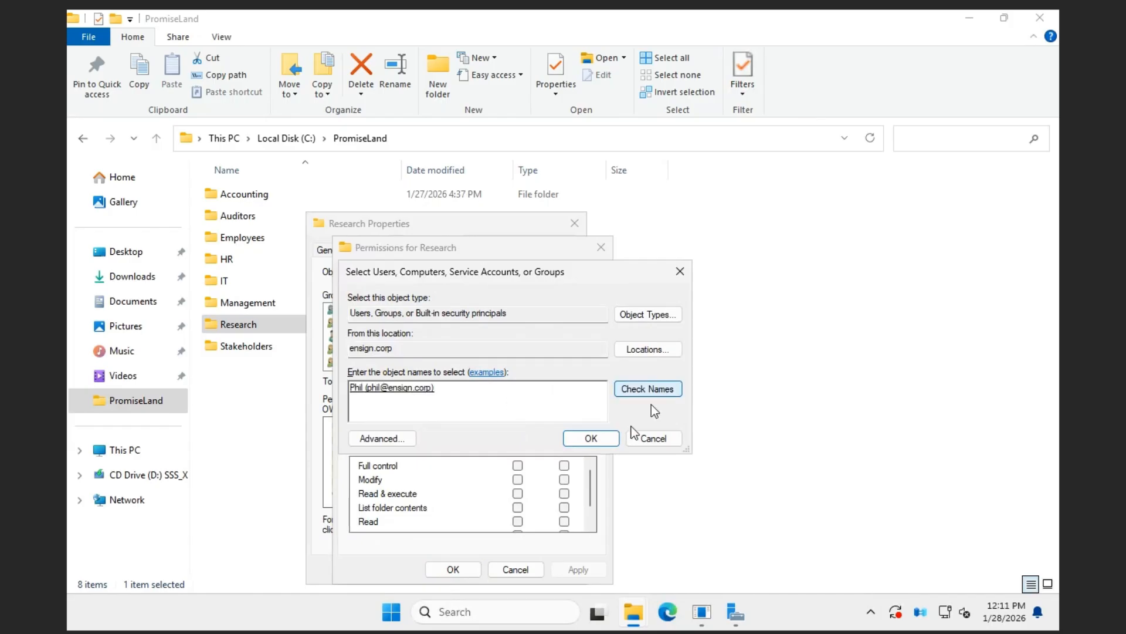
pyautogui.click(591, 438)
# Allow Modify for the second research user's account on the Research folder, apply, and close the folder's properties
pyautogui.click(518, 493)
pyautogui.click(518, 508)
pyautogui.scroll(-1, 518, 510)
pyautogui.click(518, 497)
pyautogui.moveTo(590, 499); pyautogui.dragTo(590, 465)
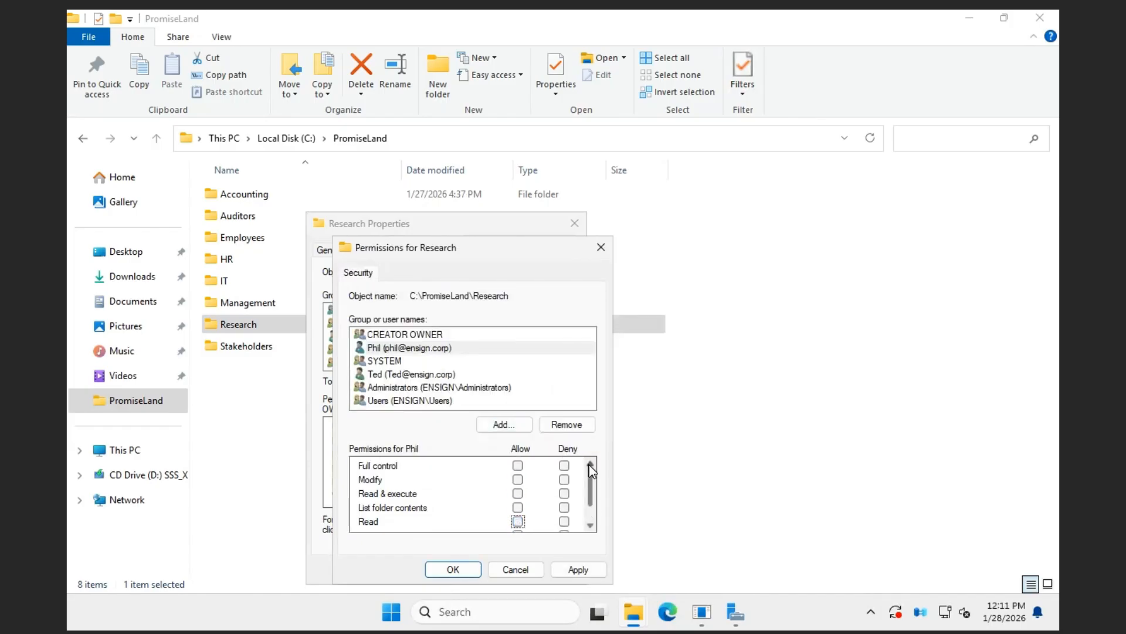
pyautogui.click(517, 466)
pyautogui.scroll(-2, 518, 493)
pyautogui.scroll(2, 517, 492)
pyautogui.click(577, 569)
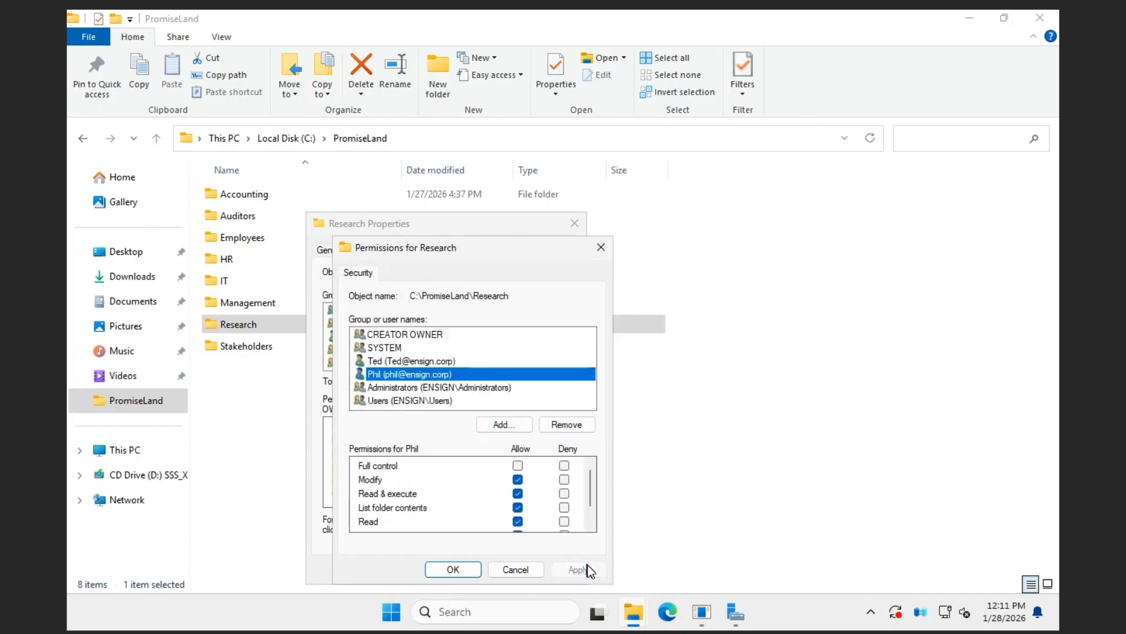
pyautogui.click(446, 570)
pyautogui.click(427, 569)
# Add the IT user's domain account to the IT folder's permissions, apply, and close the folder's properties
pyautogui.rightClick(261, 281)
pyautogui.click(311, 573)
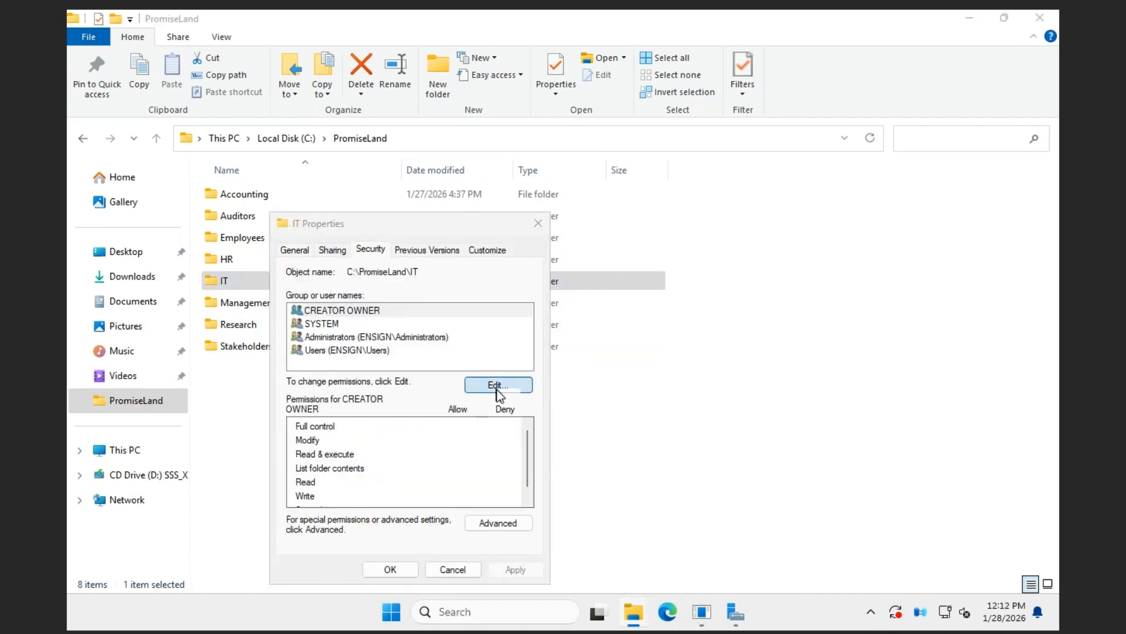
pyautogui.click(497, 389)
pyautogui.click(467, 424)
pyautogui.write('murtaugh')
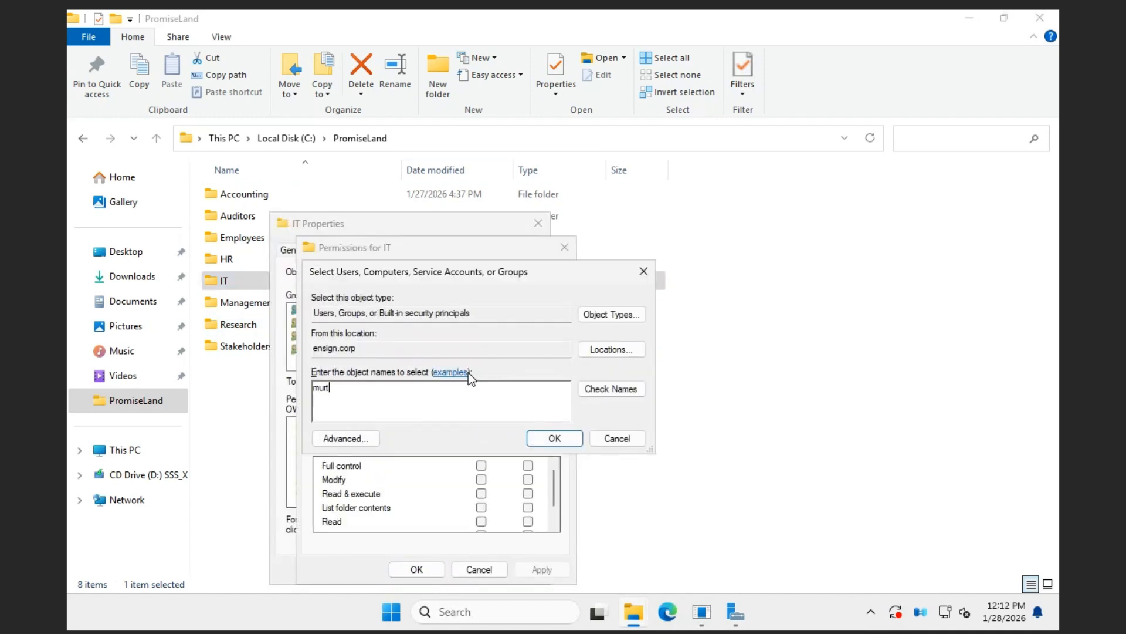
pyautogui.click(605, 389)
pyautogui.click(555, 438)
pyautogui.click(542, 569)
pyautogui.click(417, 569)
pyautogui.click(427, 569)
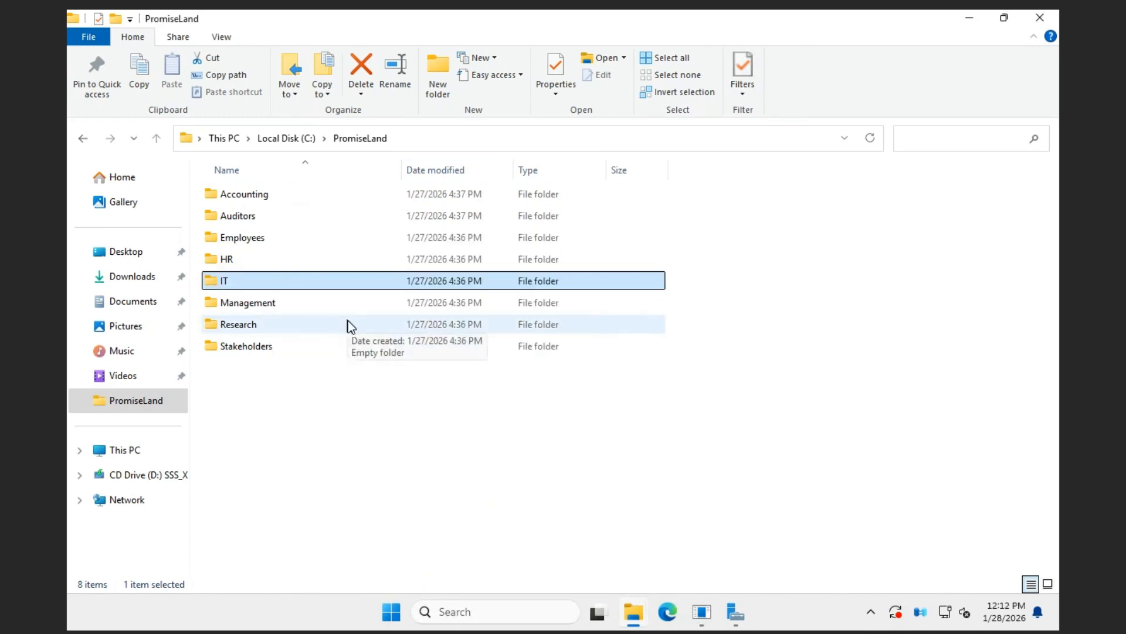
# Add the first stakeholder's domain account to the Stakeholders folder with Modify allowed, and apply
pyautogui.rightClick(266, 347)
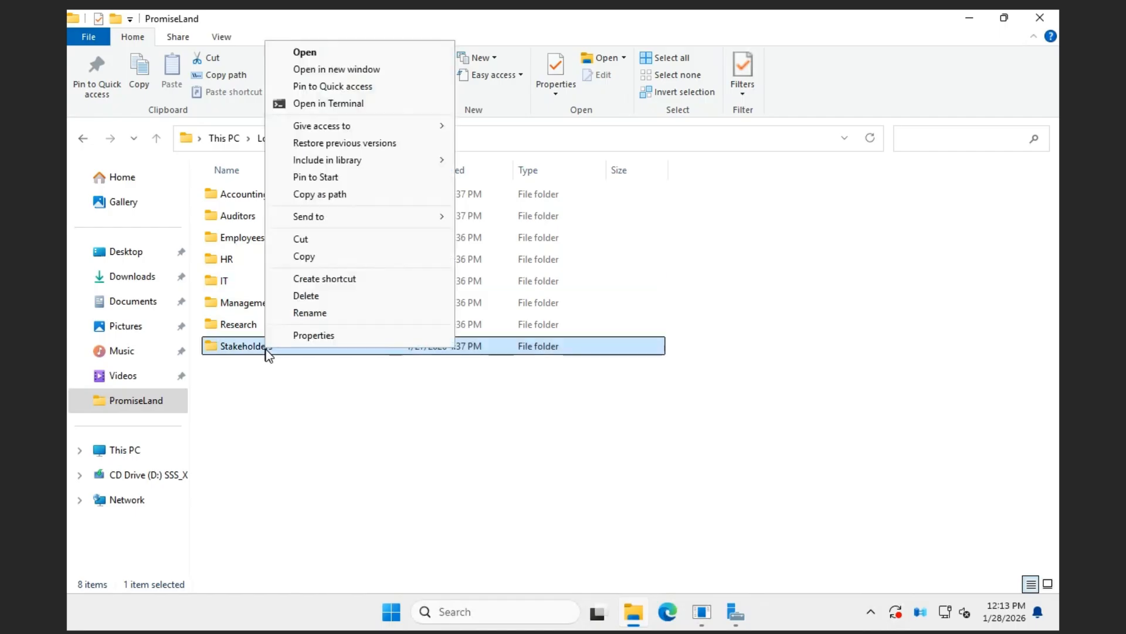
pyautogui.click(315, 334)
pyautogui.click(505, 384)
pyautogui.click(472, 423)
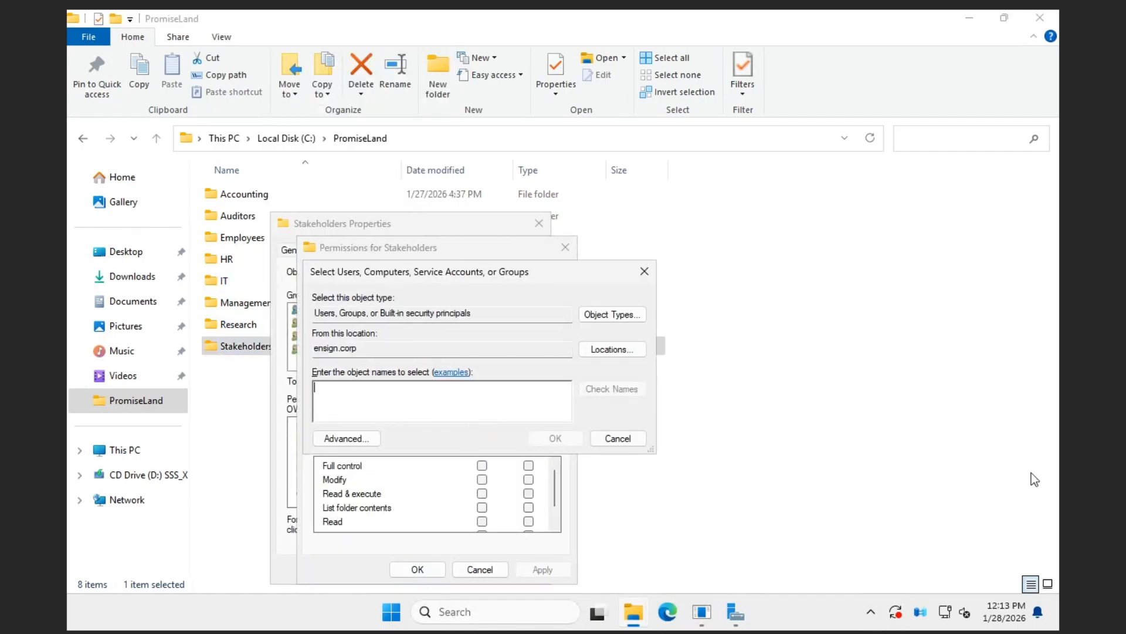
pyautogui.click(612, 389)
pyautogui.click(555, 438)
pyautogui.click(482, 479)
pyautogui.click(542, 569)
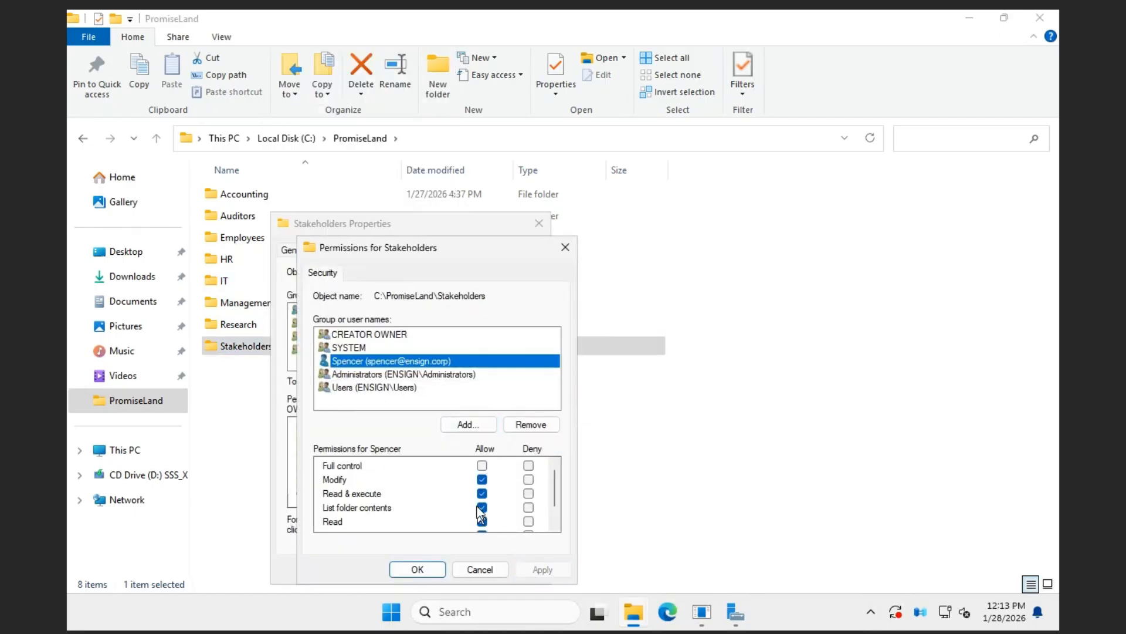
# Clear Modify for the first stakeholder's account, apply, and close the Stakeholders permissions for editing
pyautogui.click(482, 479)
pyautogui.click(538, 571)
pyautogui.click(417, 569)
# Reopen the Stakeholders permissions for editing, add the second stakeholder's domain account with Modify allowed, and apply
pyautogui.click(494, 385)
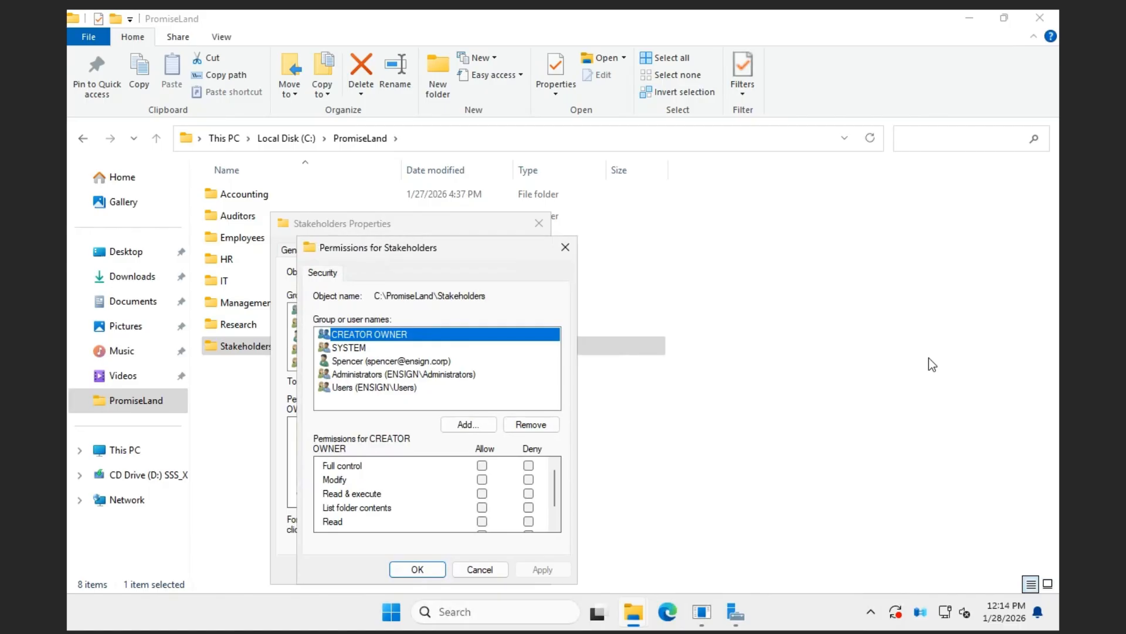
pyautogui.click(468, 425)
pyautogui.write('tim')
pyautogui.click(605, 388)
pyautogui.click(555, 438)
pyautogui.click(482, 479)
pyautogui.click(539, 569)
# Add the third stakeholder's domain account with Modify allowed, apply, and close the Stakeholders folder's properties
pyautogui.click(468, 424)
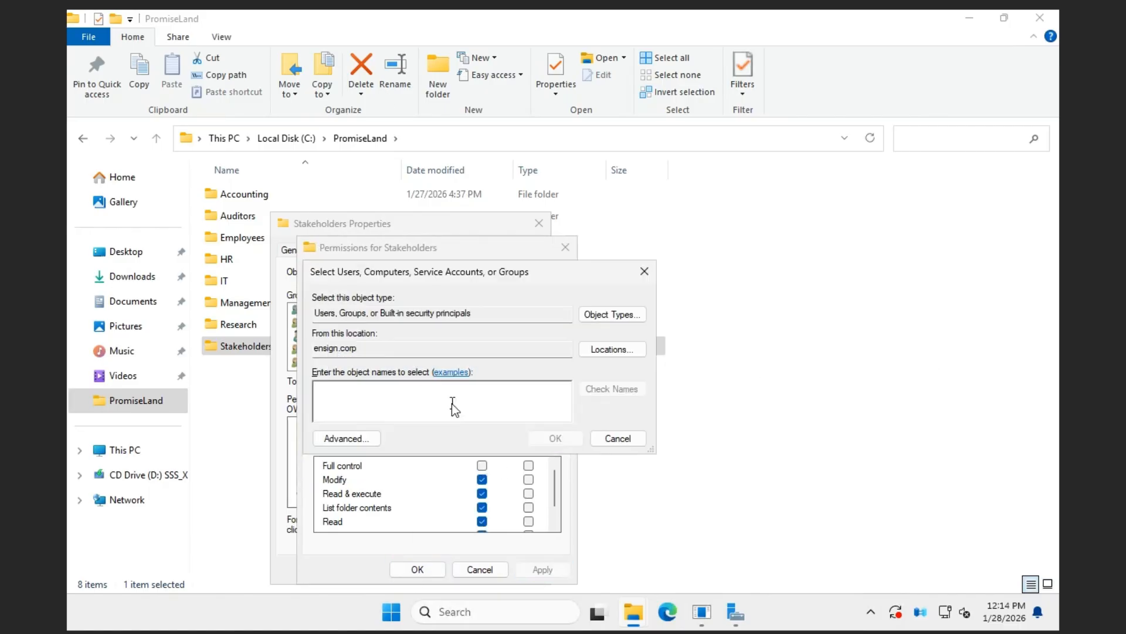
pyautogui.write('dean')
pyautogui.click(600, 392)
pyautogui.click(555, 438)
pyautogui.click(482, 480)
pyautogui.click(541, 569)
pyautogui.click(417, 569)
pyautogui.click(393, 570)
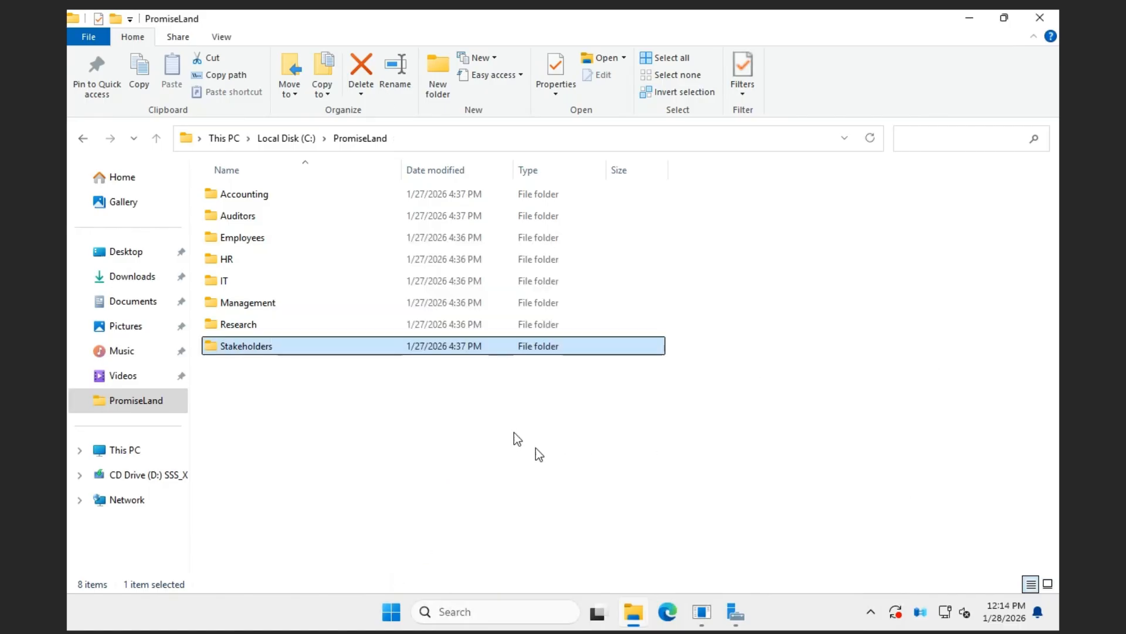
# Add the first management user's domain account to the Management folder with Modify allowed, and apply
pyautogui.rightClick(246, 302)
pyautogui.click(270, 579)
pyautogui.click(452, 385)
pyautogui.click(424, 424)
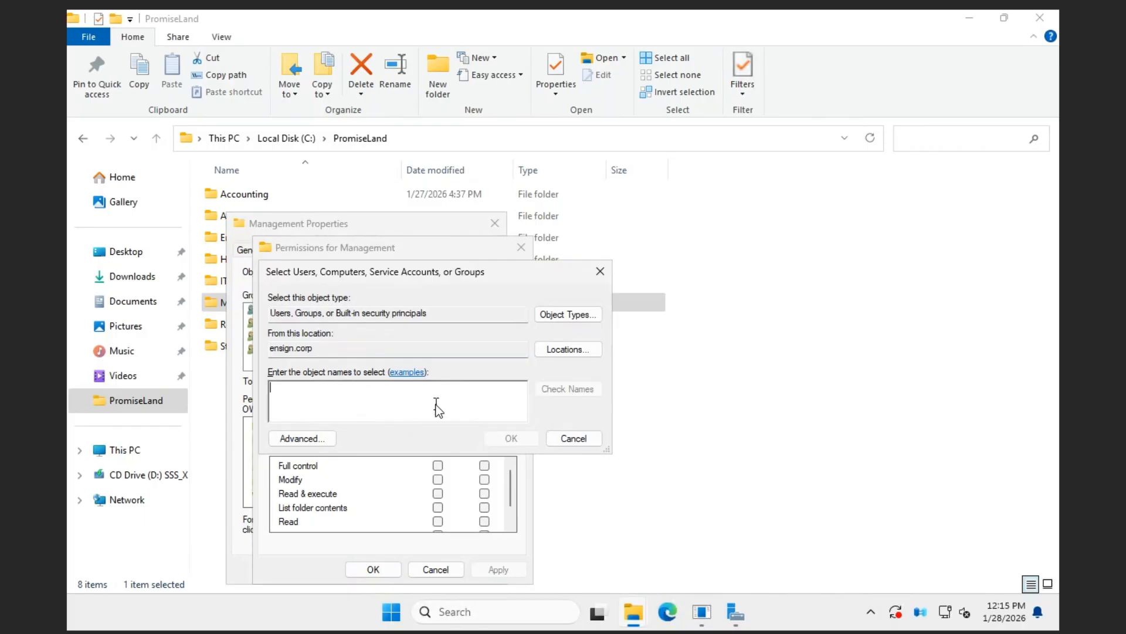
pyautogui.write('jeanne')
pyautogui.press('Return')
pyautogui.click(438, 480)
pyautogui.click(499, 569)
# Reduce the first management user's permissions on the Management folder to Read and Write, and apply
pyautogui.click(424, 425)
pyautogui.press('Escape')
pyautogui.scroll(-2, 431, 486)
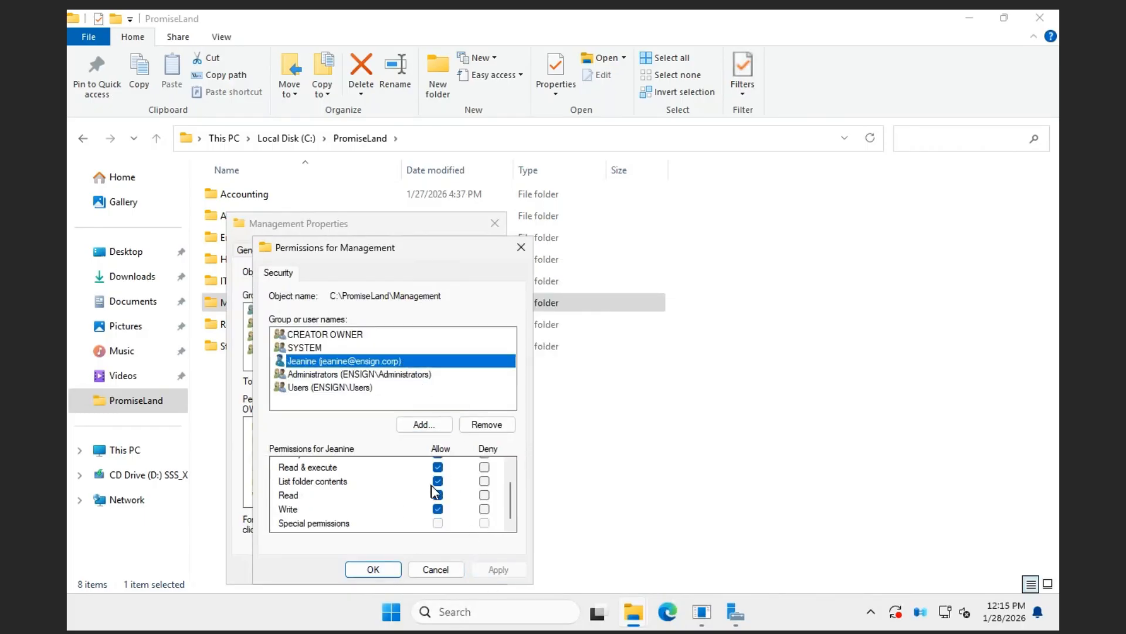
pyautogui.click(438, 466)
pyautogui.click(438, 479)
pyautogui.scroll(2, 436, 490)
pyautogui.click(498, 569)
pyautogui.click(373, 569)
# Reopen the Management permissions for editing, add the second management user's account with only Read and Write allowed, and apply
pyautogui.click(455, 385)
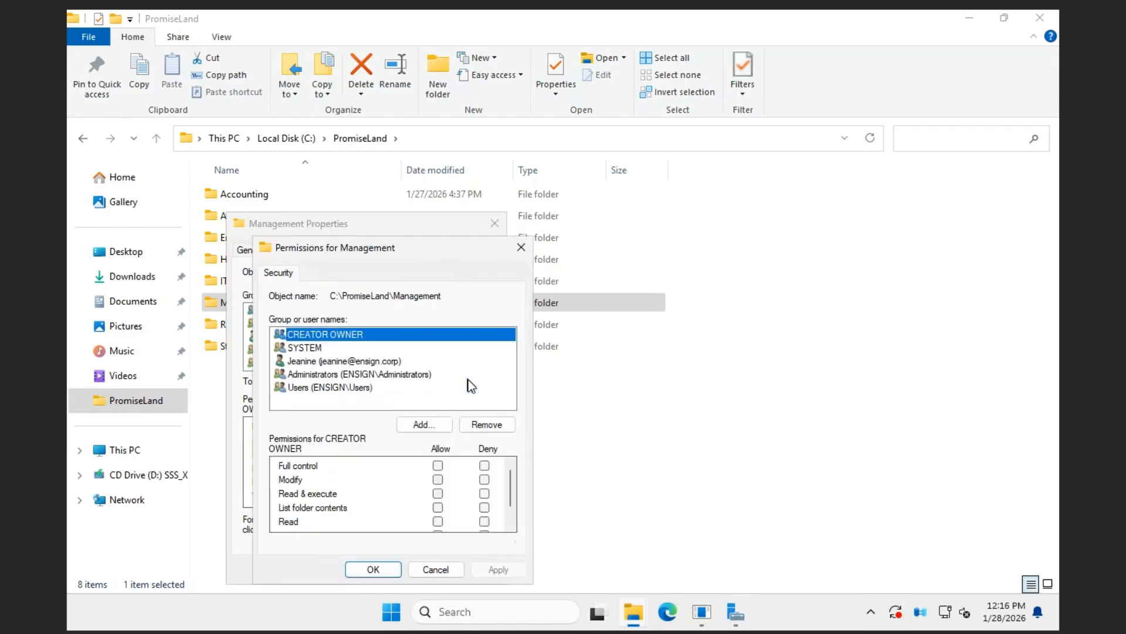
pyautogui.click(425, 424)
pyautogui.write('frank')
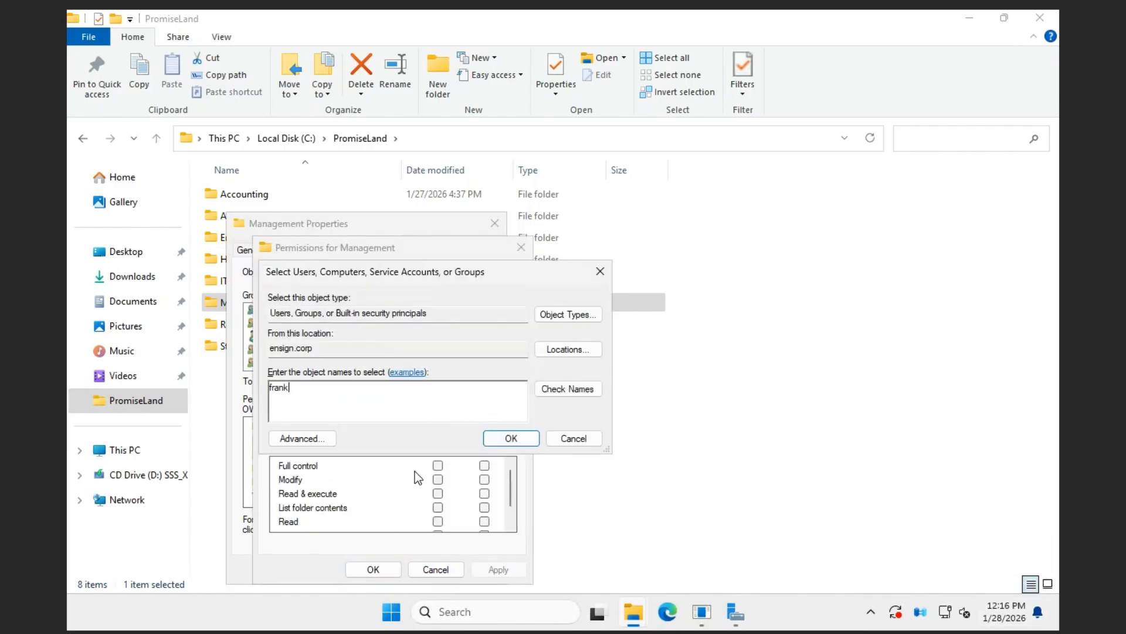
pyautogui.click(588, 386)
pyautogui.click(511, 438)
pyautogui.click(437, 494)
pyautogui.click(438, 508)
pyautogui.scroll(-2, 438, 508)
pyautogui.click(439, 508)
pyautogui.click(499, 570)
# Add the third management user's account with only Read and Write allowed, and close the Management folder's properties
pyautogui.click(424, 425)
pyautogui.write('pearl')
pyautogui.click(572, 388)
pyautogui.click(511, 438)
pyautogui.click(438, 493)
pyautogui.click(437, 507)
pyautogui.scroll(-2, 439, 508)
pyautogui.click(439, 508)
pyautogui.scroll(1, 364, 335)
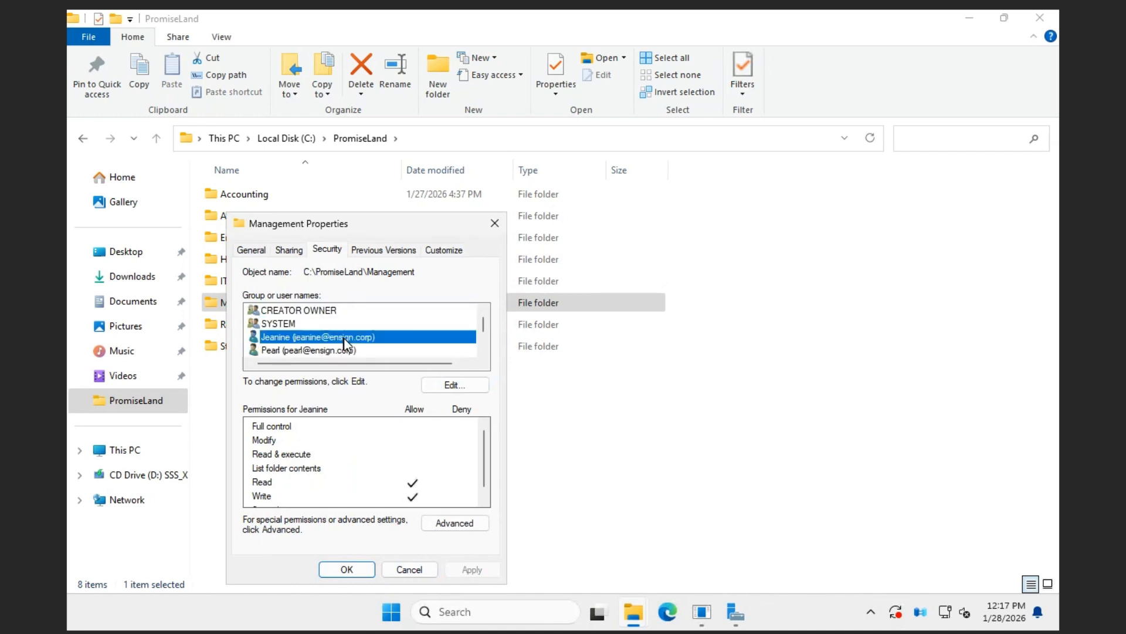
pyautogui.click(346, 569)
# Add the first auditor's domain account to the Auditors folder with Full control allowed, and apply
pyautogui.rightClick(293, 216)
pyautogui.click(338, 510)
pyautogui.click(391, 247)
pyautogui.click(501, 382)
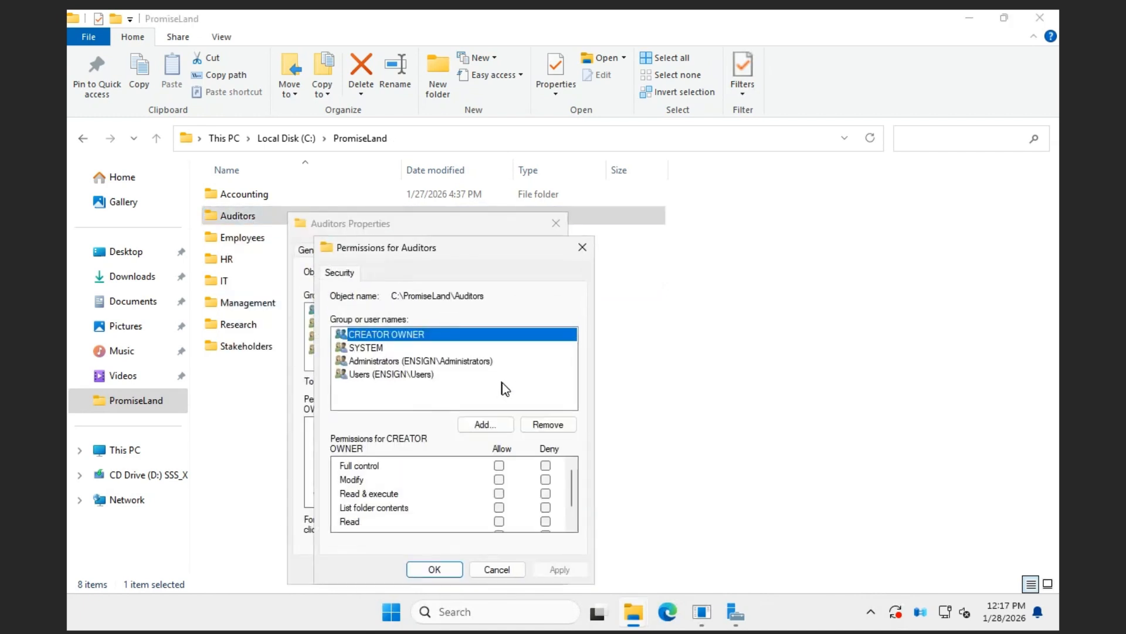
pyautogui.click(494, 425)
pyautogui.write('sally')
pyautogui.click(630, 388)
pyautogui.click(572, 438)
pyautogui.click(498, 466)
pyautogui.click(559, 569)
# Add the second auditor's domain account to the Auditors folder's permissions, save, and close the folder's properties
pyautogui.click(484, 425)
pyautogui.write('bruce')
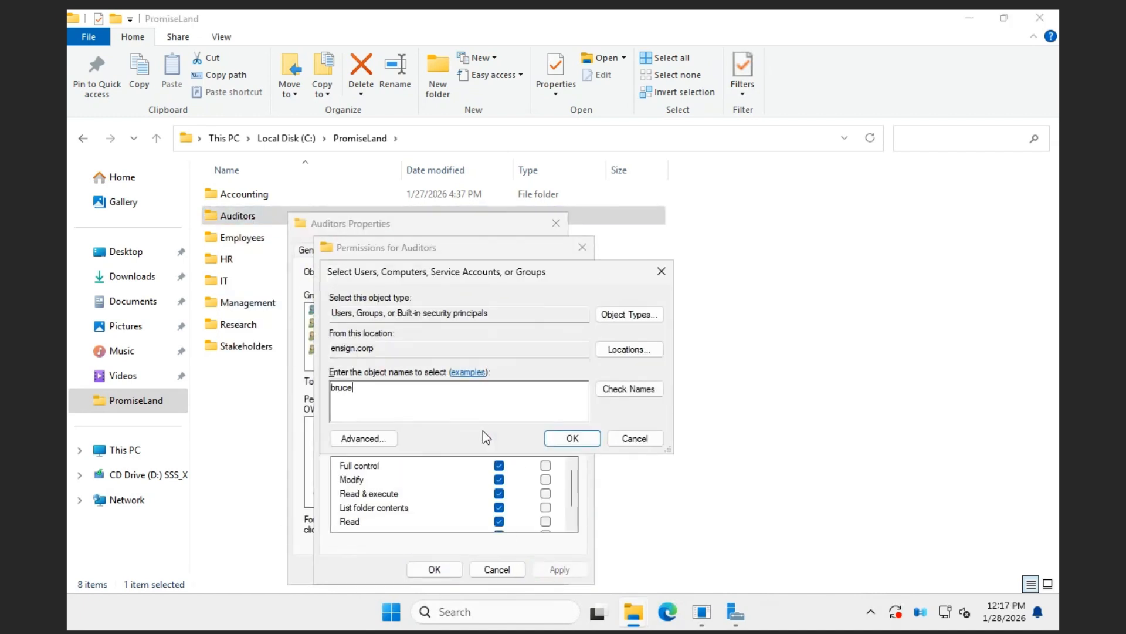
pyautogui.click(572, 438)
pyautogui.click(435, 569)
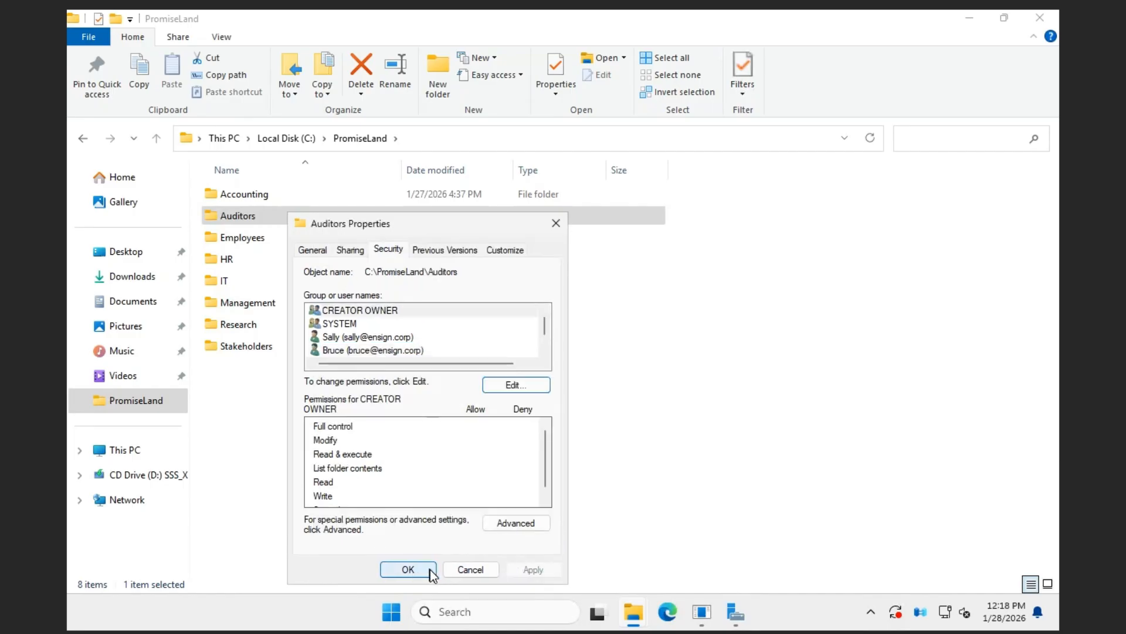
pyautogui.click(402, 568)
# Reopen the Accounting folder's permissions and add the first accounting user's domain account with Modify allowed
pyautogui.rightClick(290, 196)
pyautogui.click(323, 493)
pyautogui.click(397, 237)
pyautogui.click(502, 383)
pyautogui.click(494, 426)
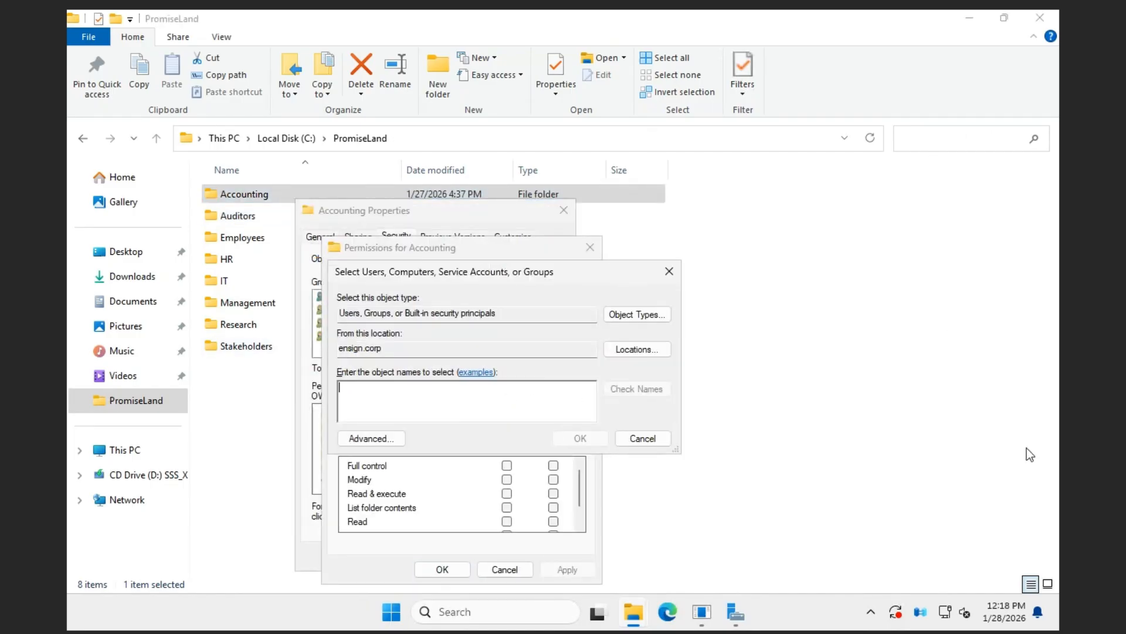
pyautogui.write('stephen')
pyautogui.click(593, 439)
pyautogui.click(507, 479)
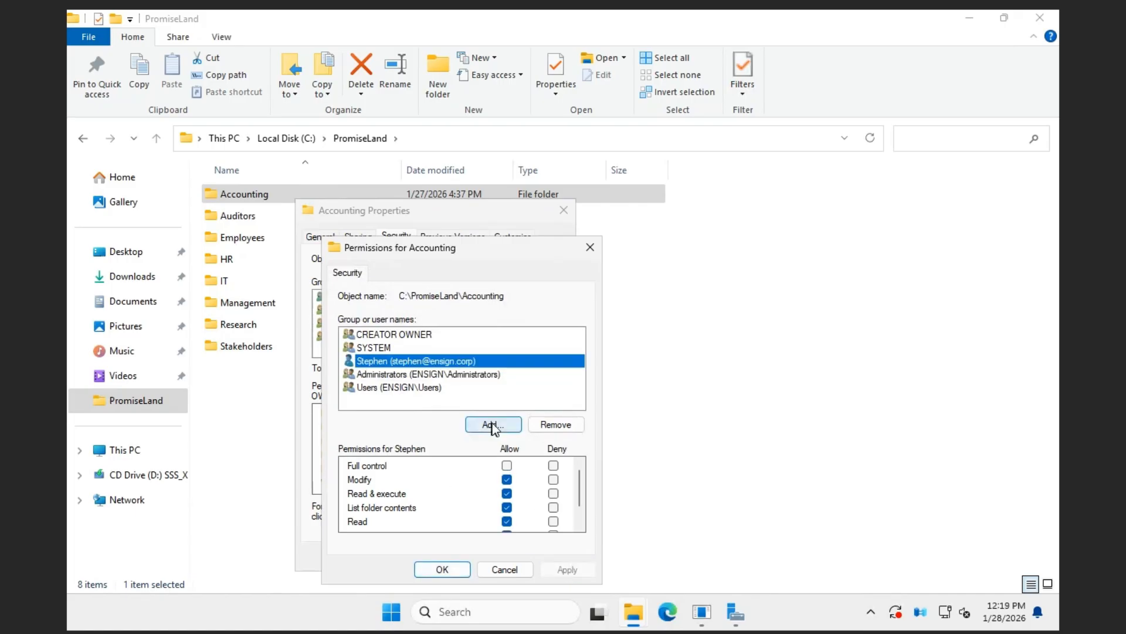
# Add the second accounting user's domain account to the Accounting folder's permissions, save, and close the folder's properties
pyautogui.click(493, 424)
pyautogui.write('guy')
pyautogui.click(589, 441)
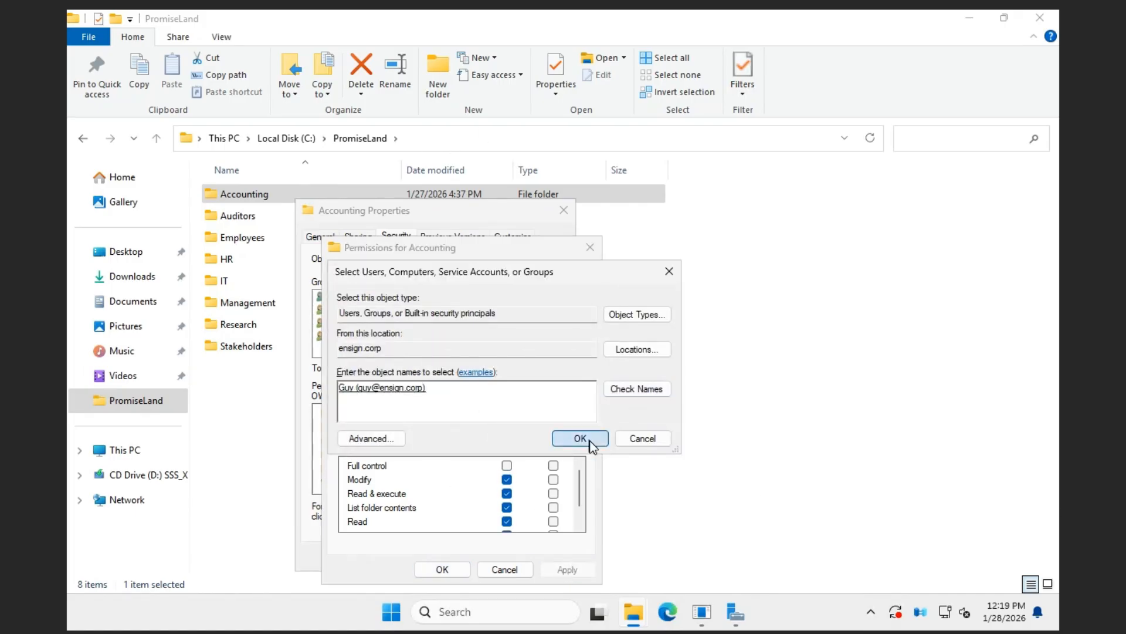
pyautogui.click(440, 569)
pyautogui.click(434, 552)
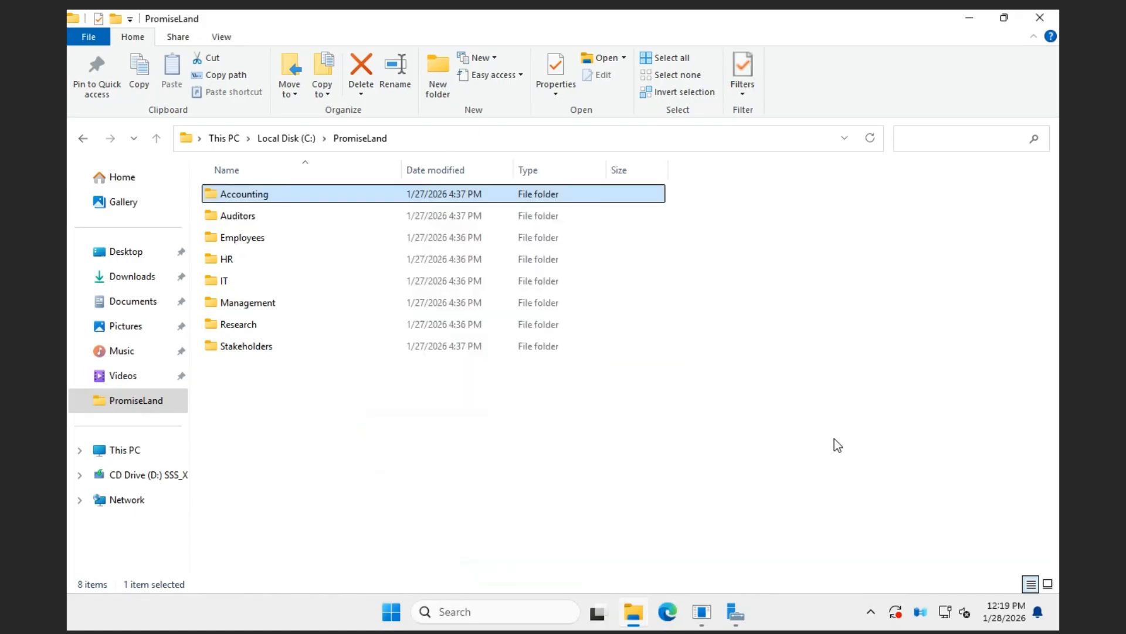